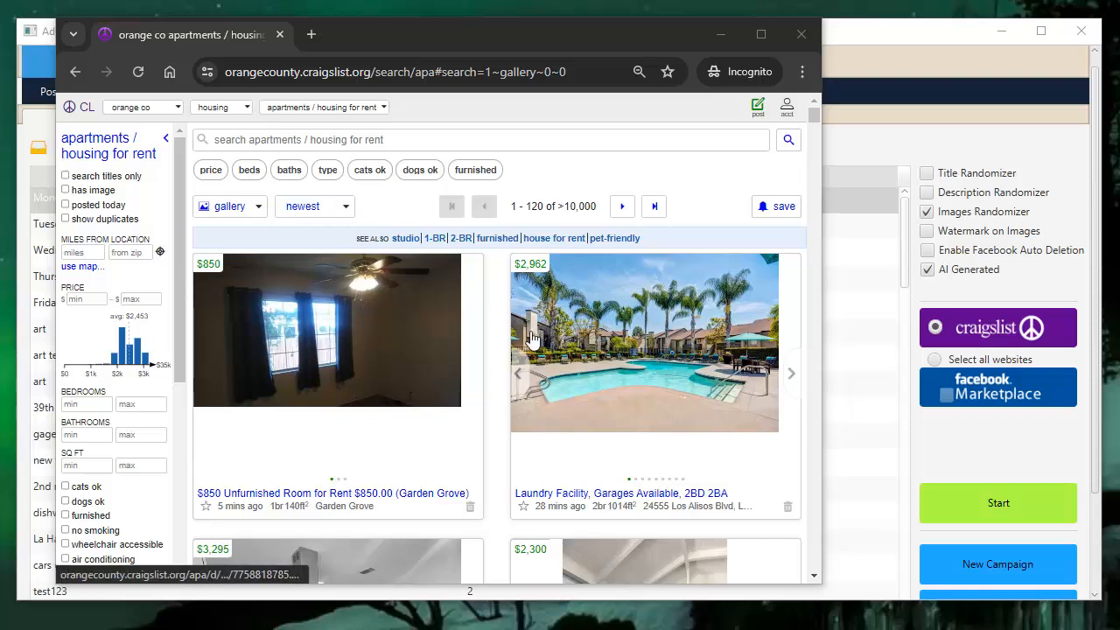
- Browse the Orange County apartment listings, read the $1,996 Garden Grove listing through to its end, and return to the results
scroll(531, 338, down, 4)
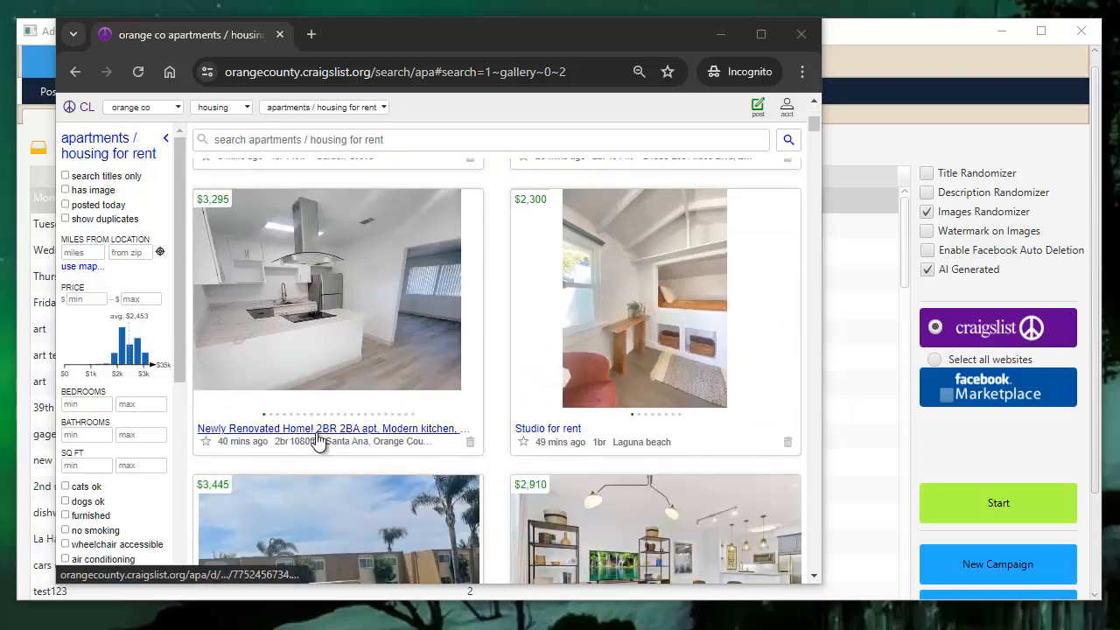
scroll(574, 415, down, 3)
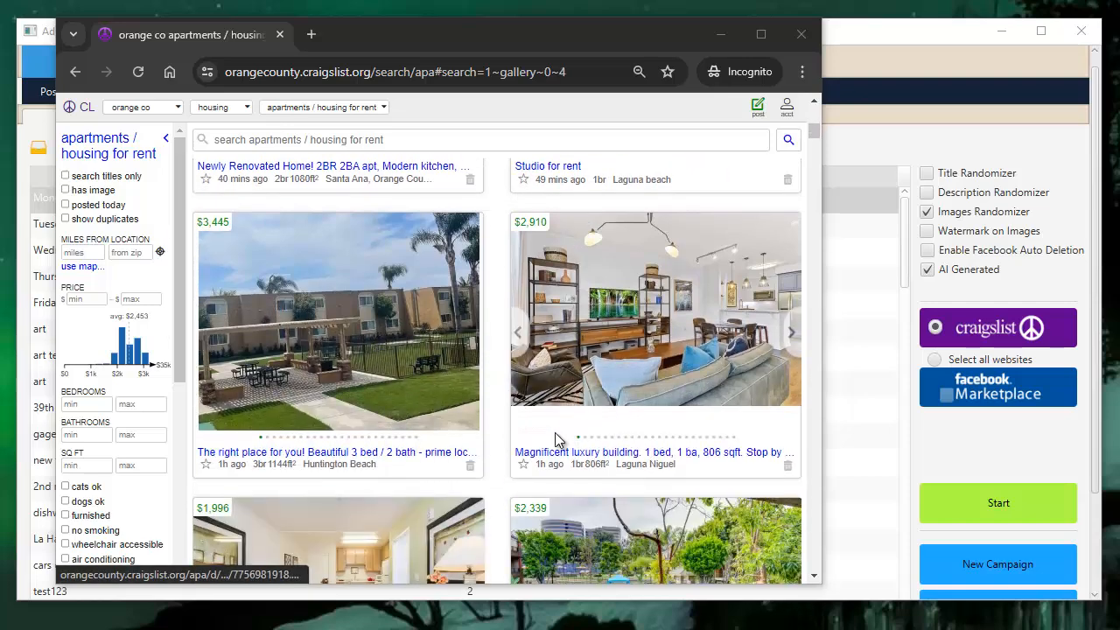
scroll(535, 429, down, 3)
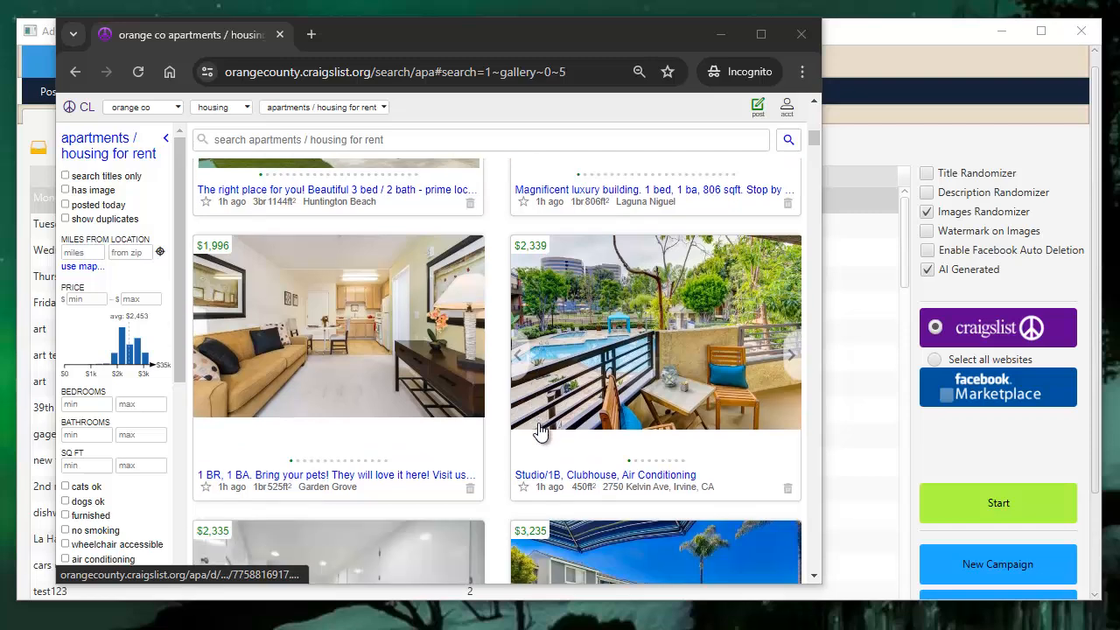
click(385, 474)
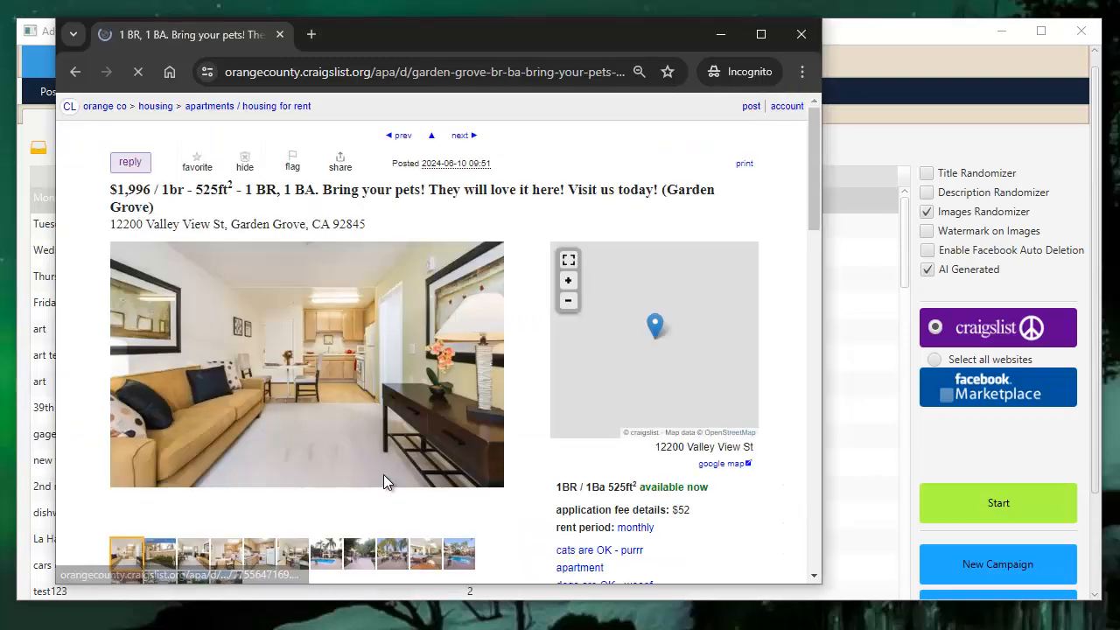
scroll(380, 442, down, 4)
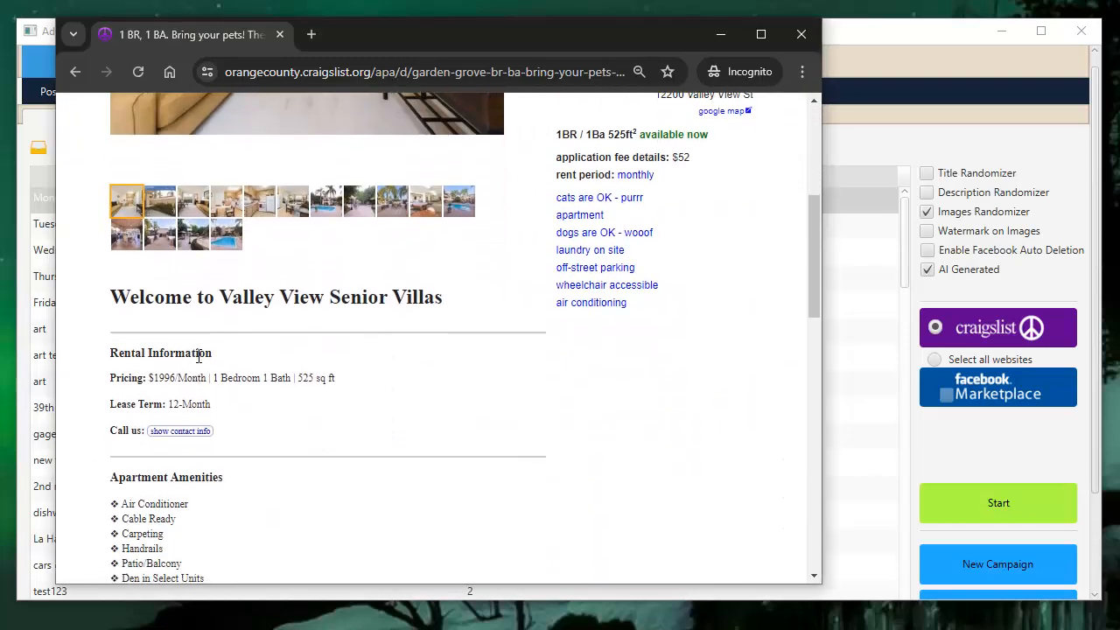
scroll(198, 356, down, 2)
scroll(130, 494, down, 4)
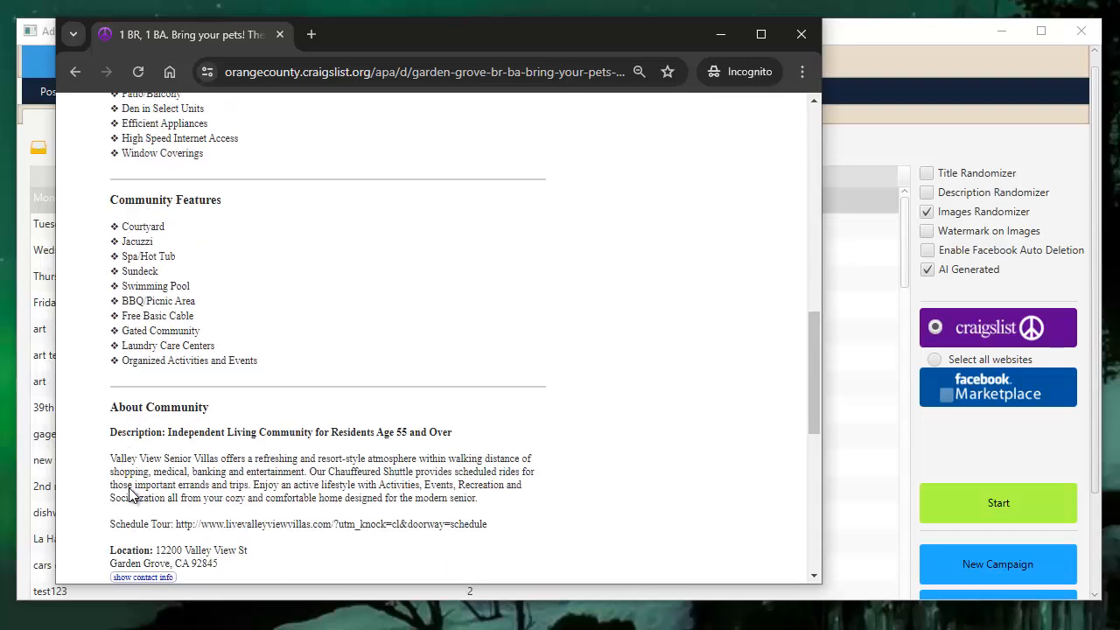
scroll(145, 380, down, 1)
scroll(159, 404, down, 2)
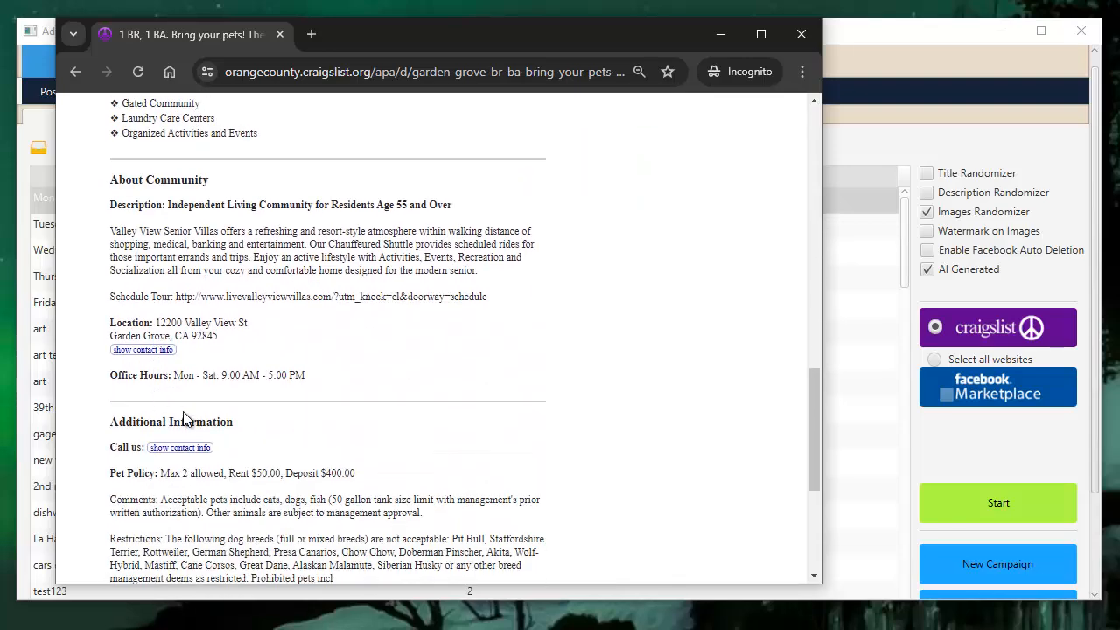
scroll(184, 419, down, 4)
scroll(186, 420, up, 1)
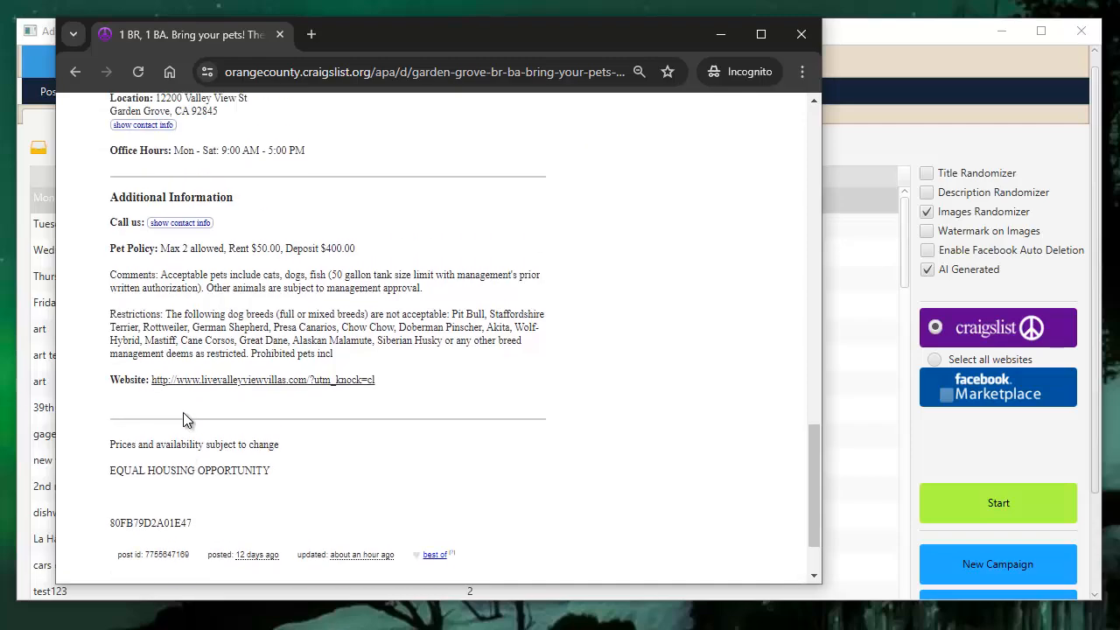
scroll(182, 412, up, 15)
click(75, 72)
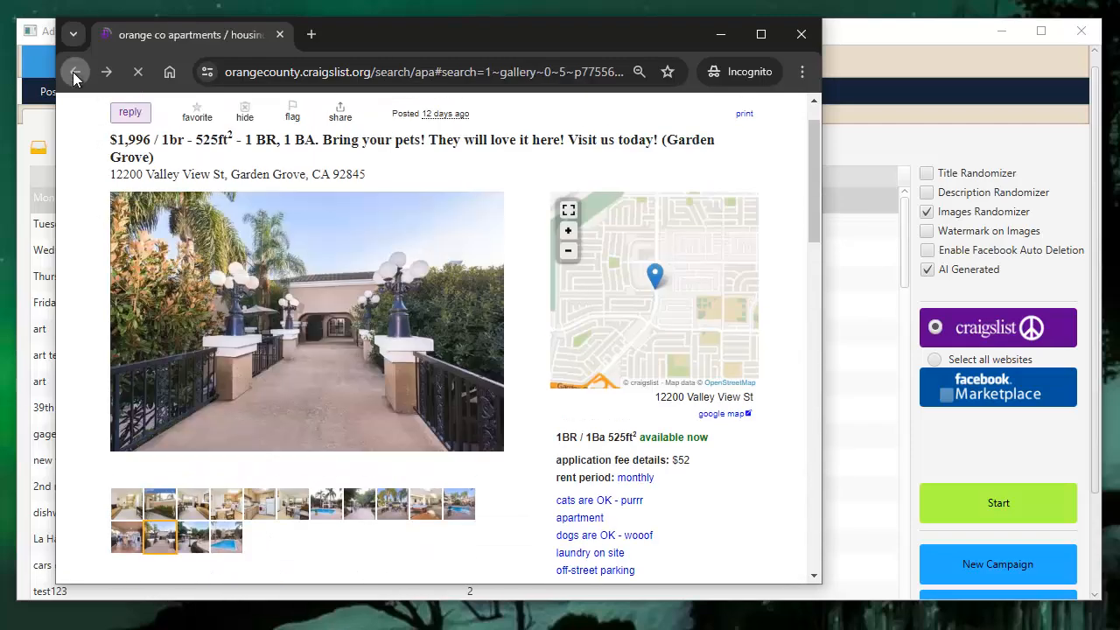
- Open the $3,235 Newport Seacrest Apartments listing, read its description and feature lists, and return to the results
scroll(682, 376, down, 2)
click(616, 432)
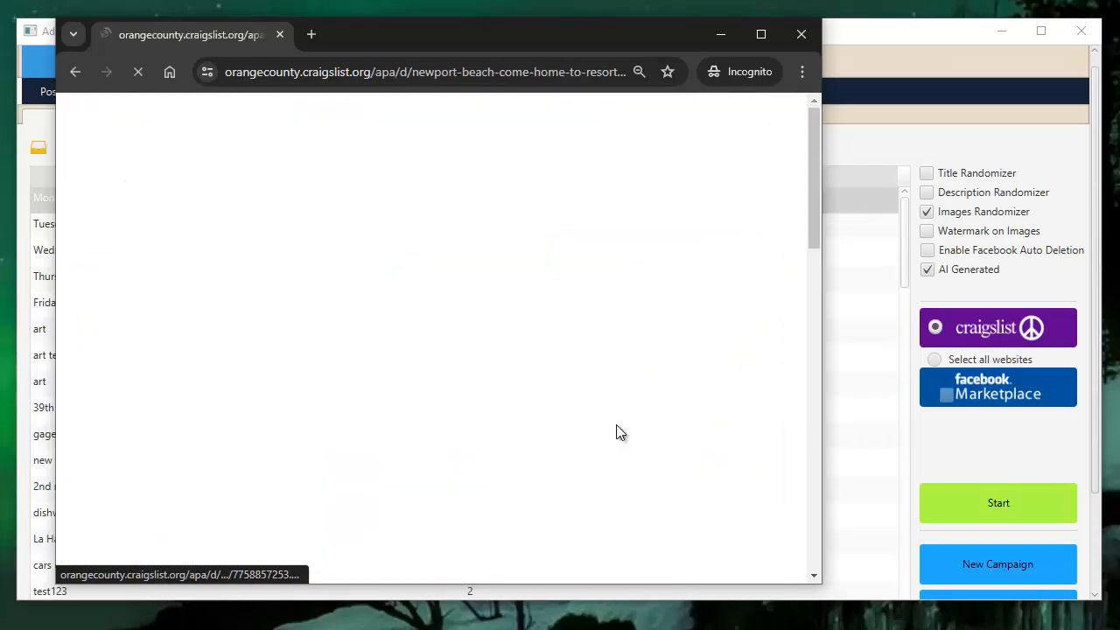
scroll(394, 372, down, 4)
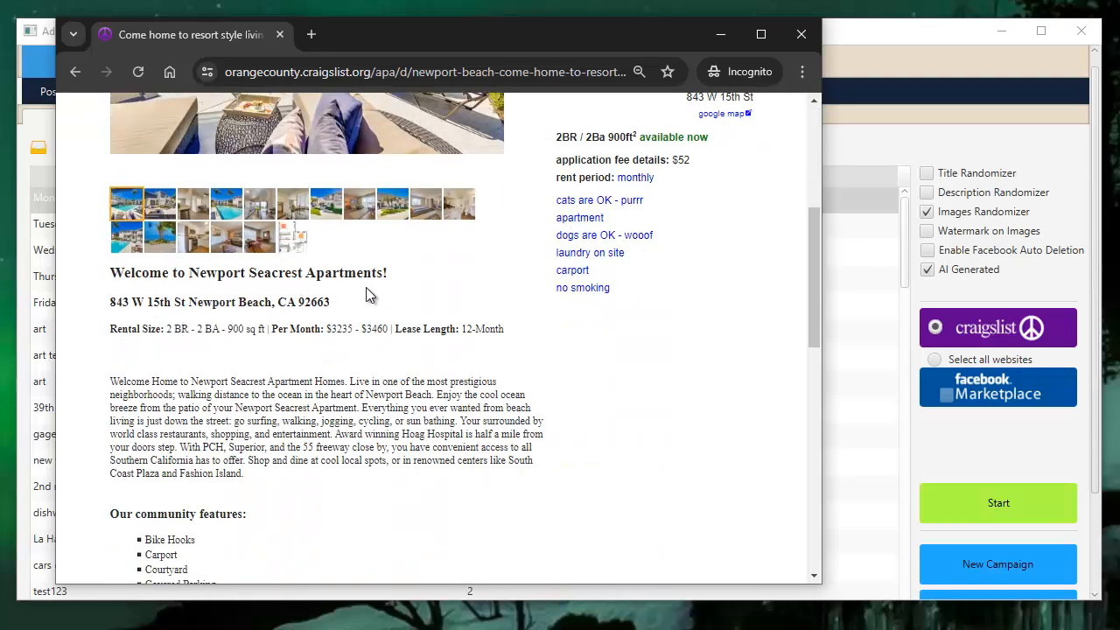
drag(183, 381, 210, 407)
scroll(213, 408, down, 3)
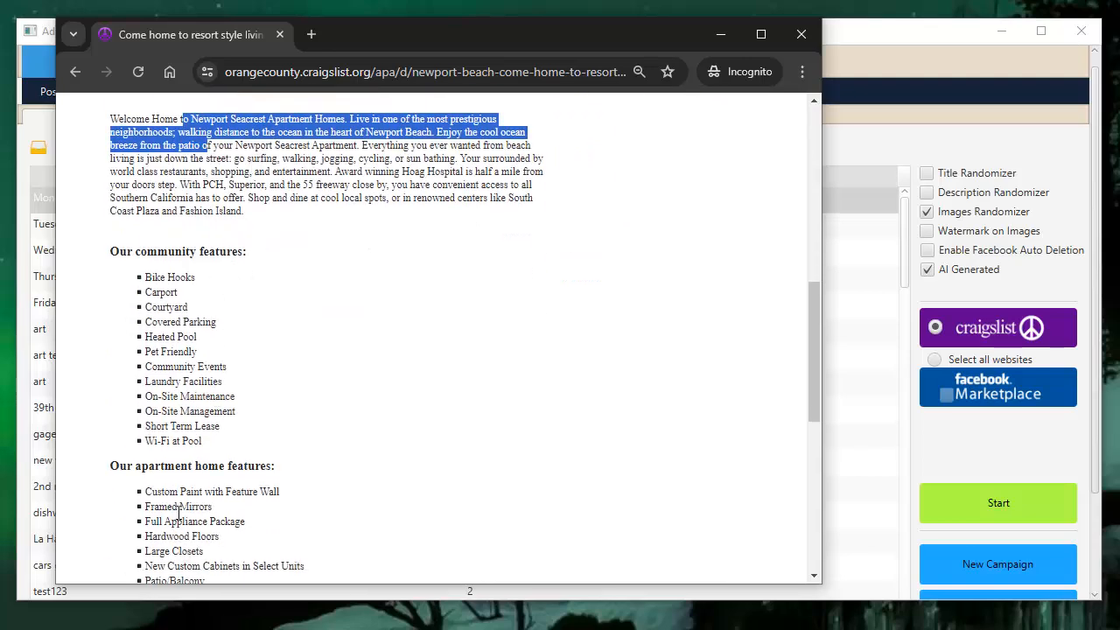
scroll(178, 512, down, 5)
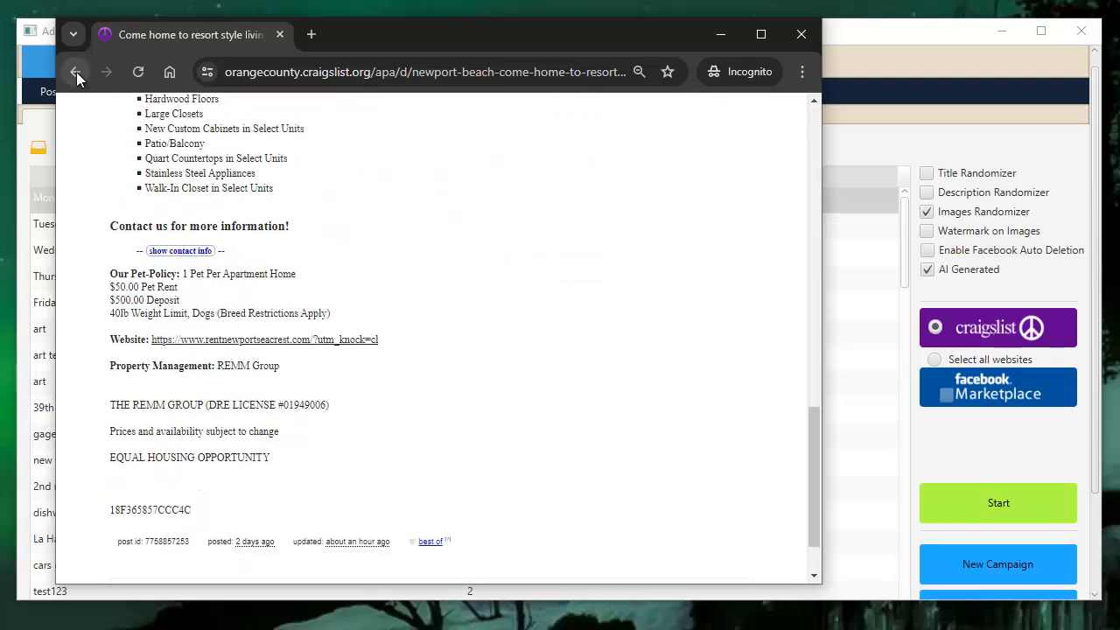
click(76, 71)
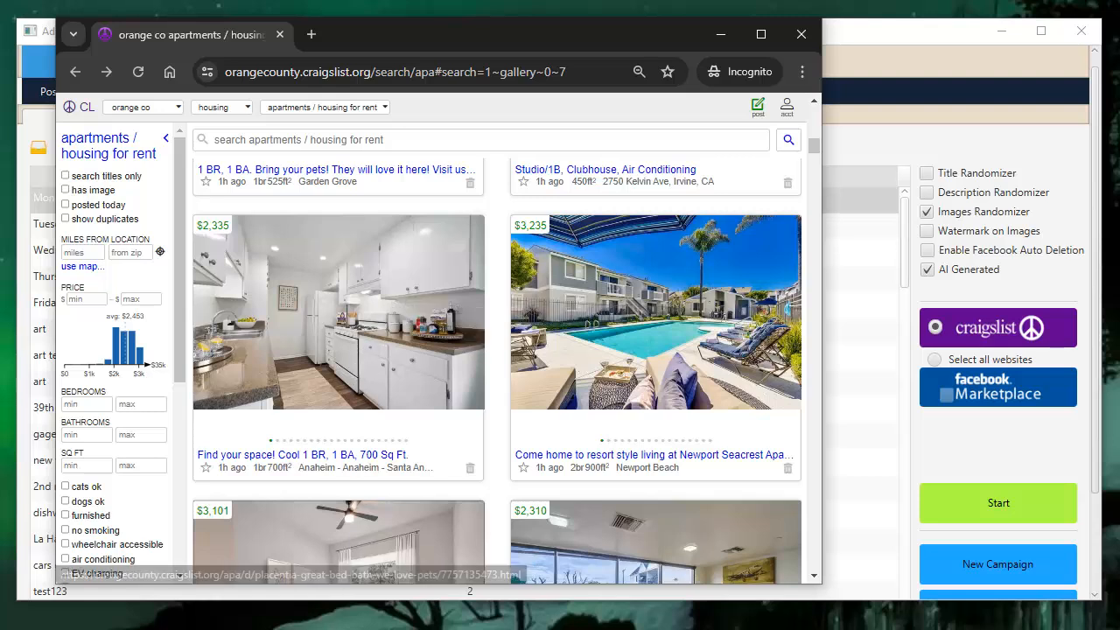
- Switch to AdClimber and open advert 65, the 1 bd, 1 ba Newport Beach advert, for editing
click(350, 626)
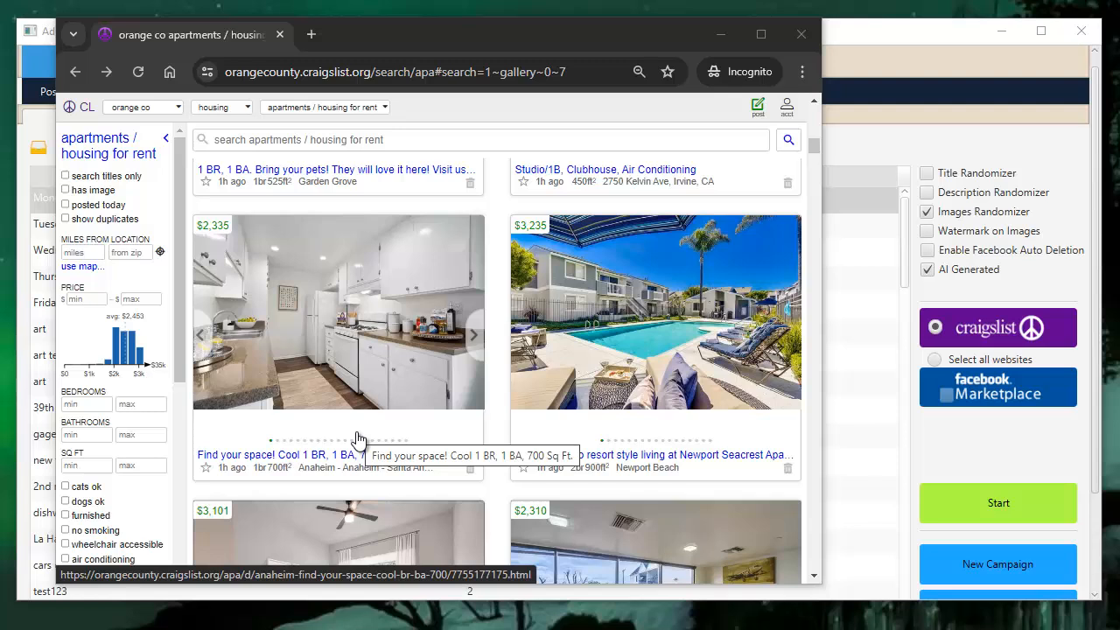
click(912, 40)
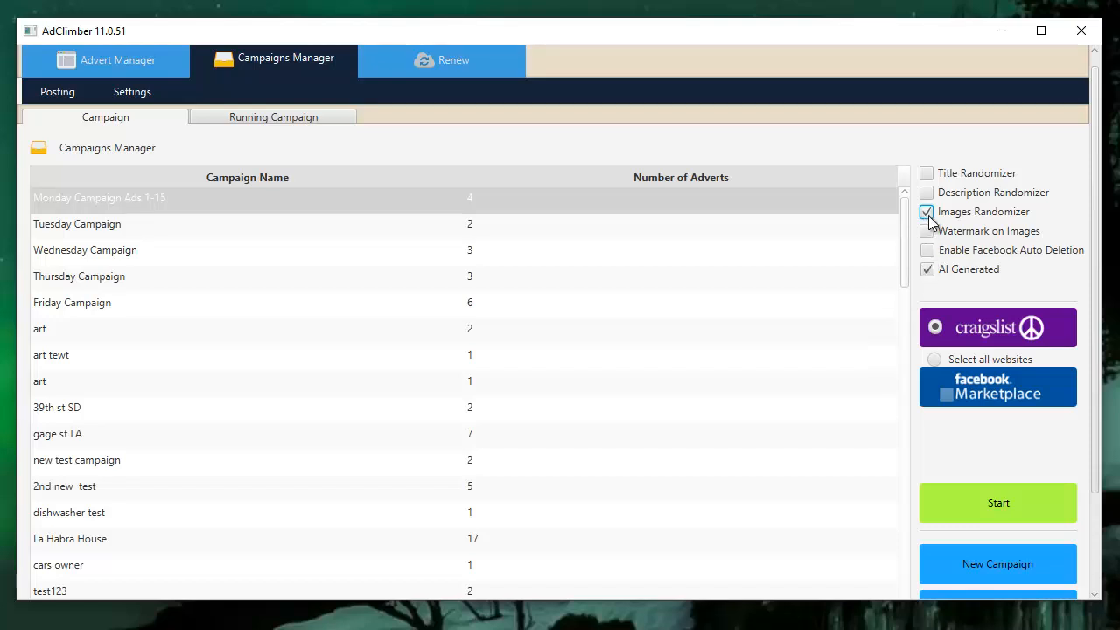
click(122, 59)
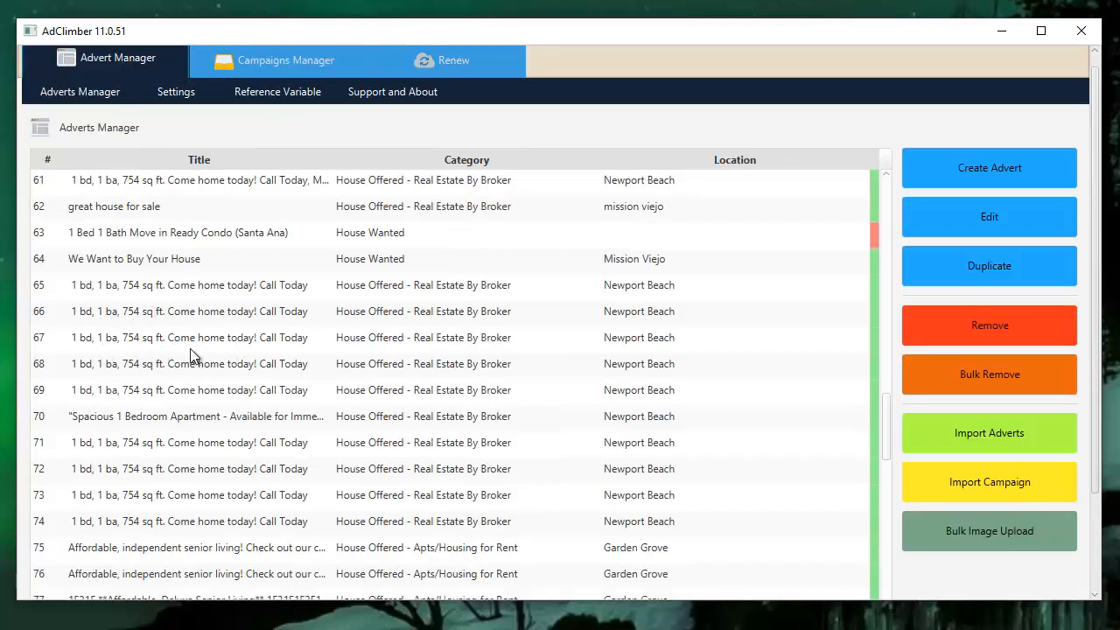
right_click(167, 292)
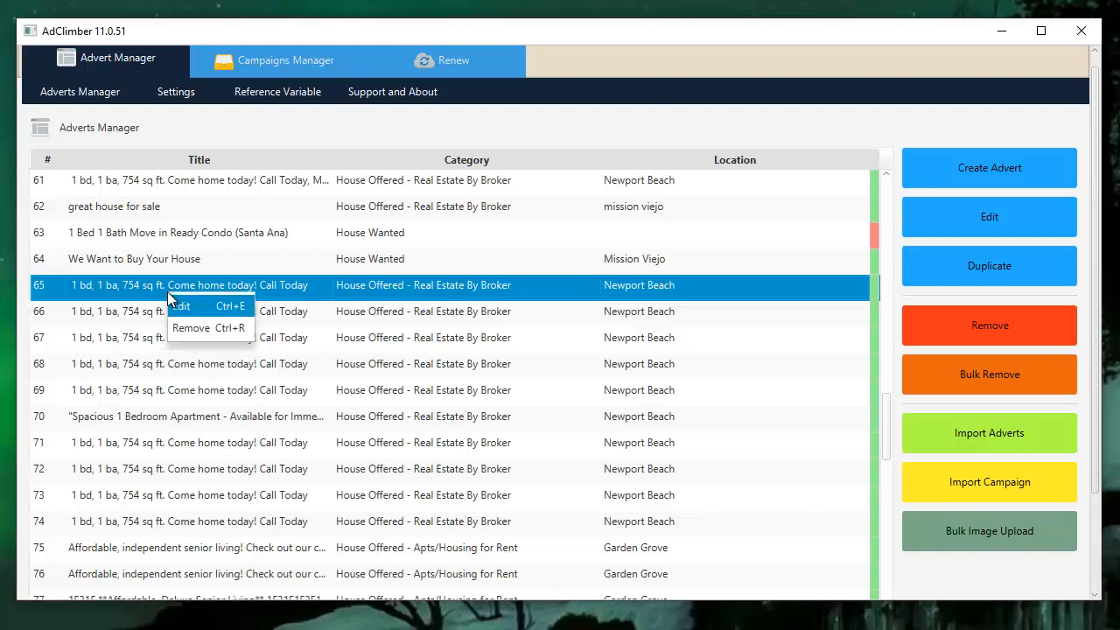
click(187, 306)
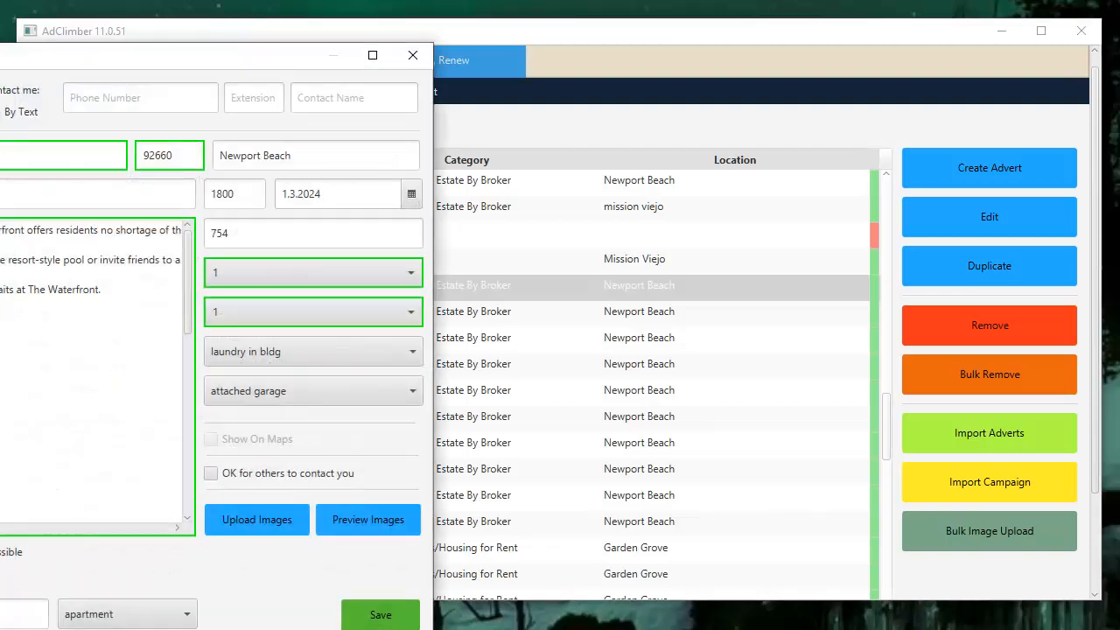
- Read the advert's description through to its end and save the advert without editing it
scroll(97, 367, down, 5)
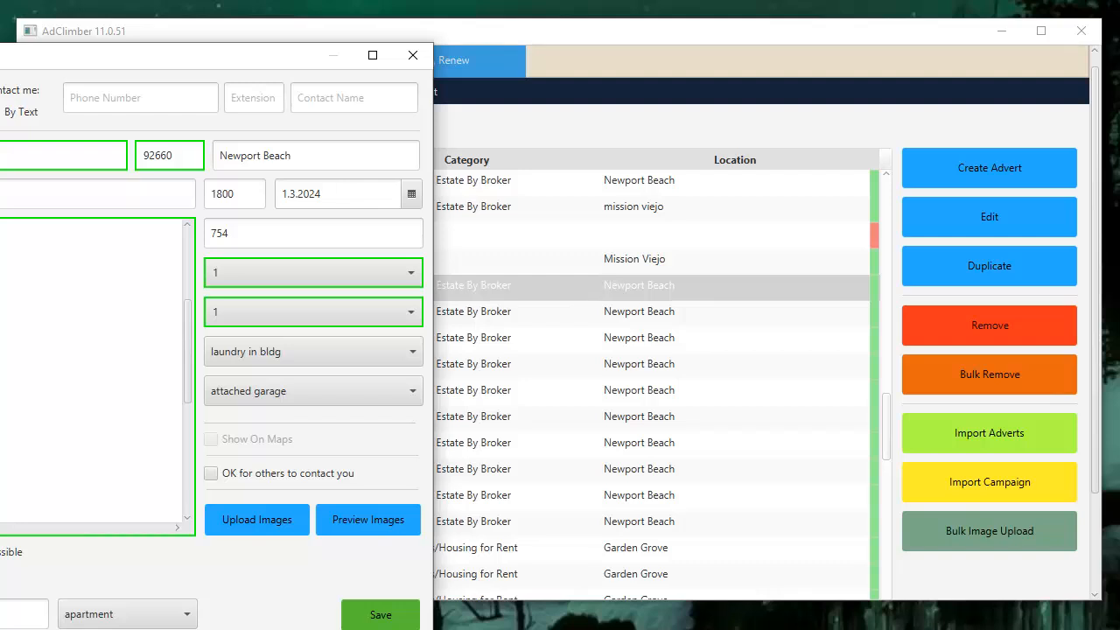
scroll(96, 367, down, 3)
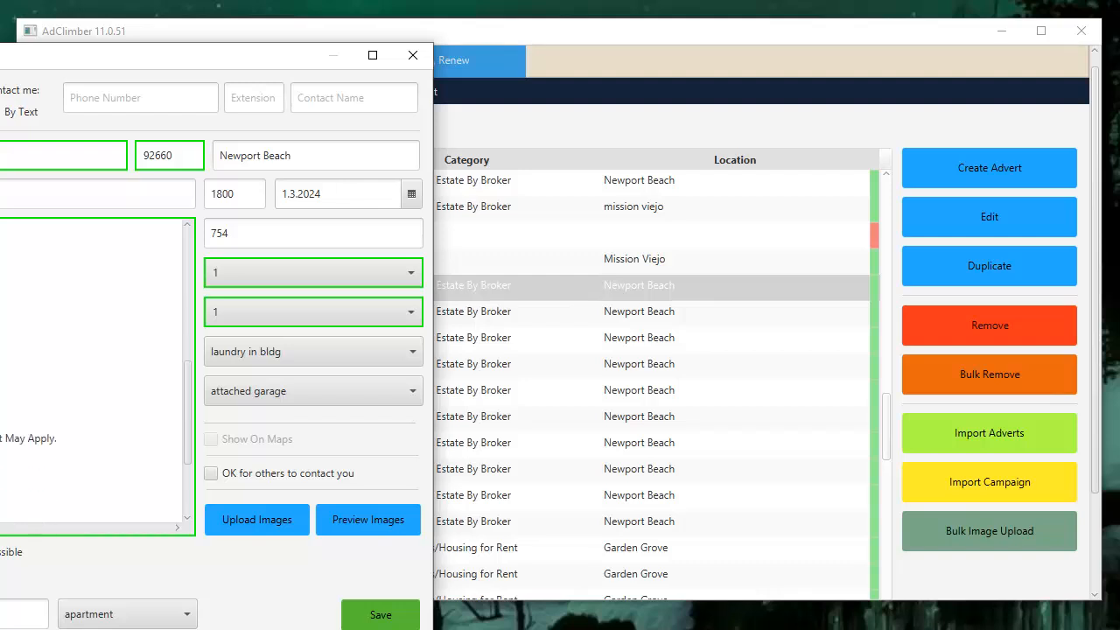
scroll(96, 367, down, 5)
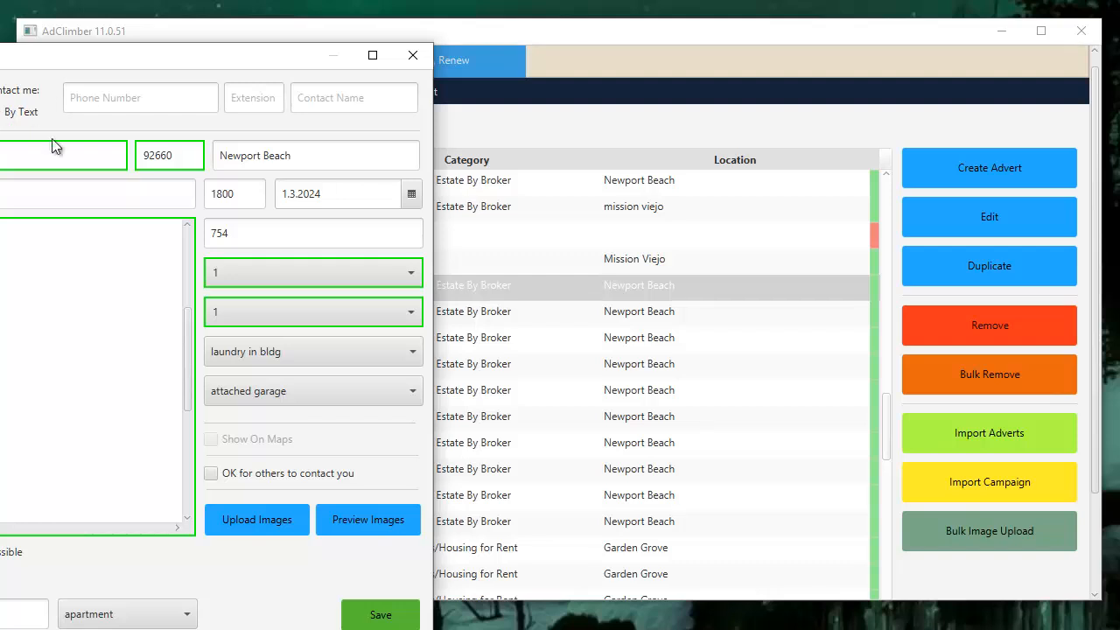
scroll(96, 372, down, 3)
scroll(96, 372, down, 2)
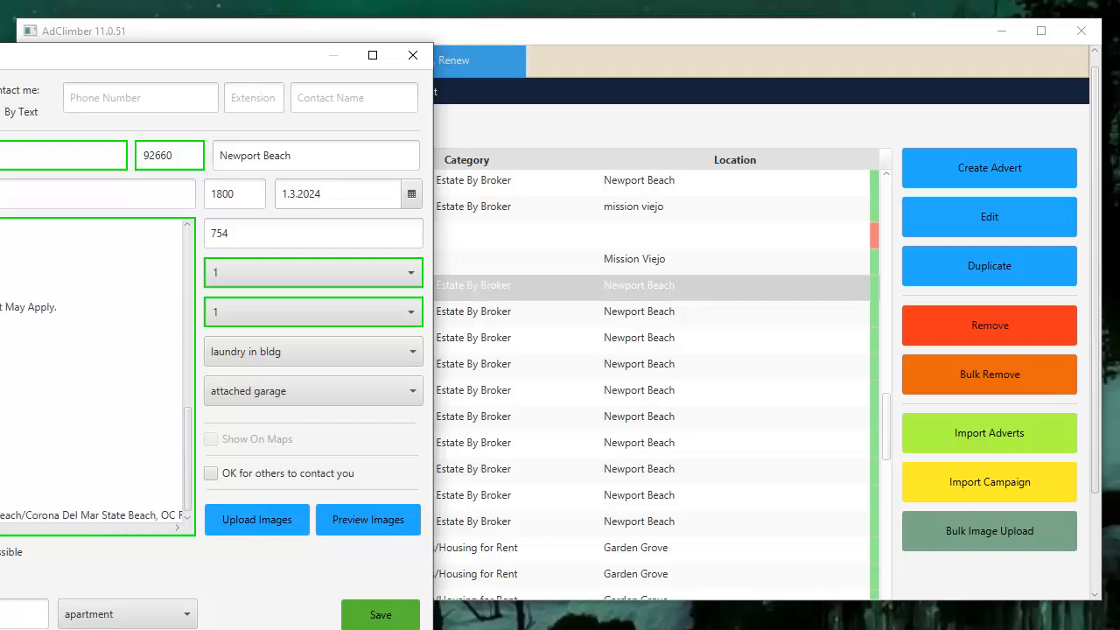
click(376, 614)
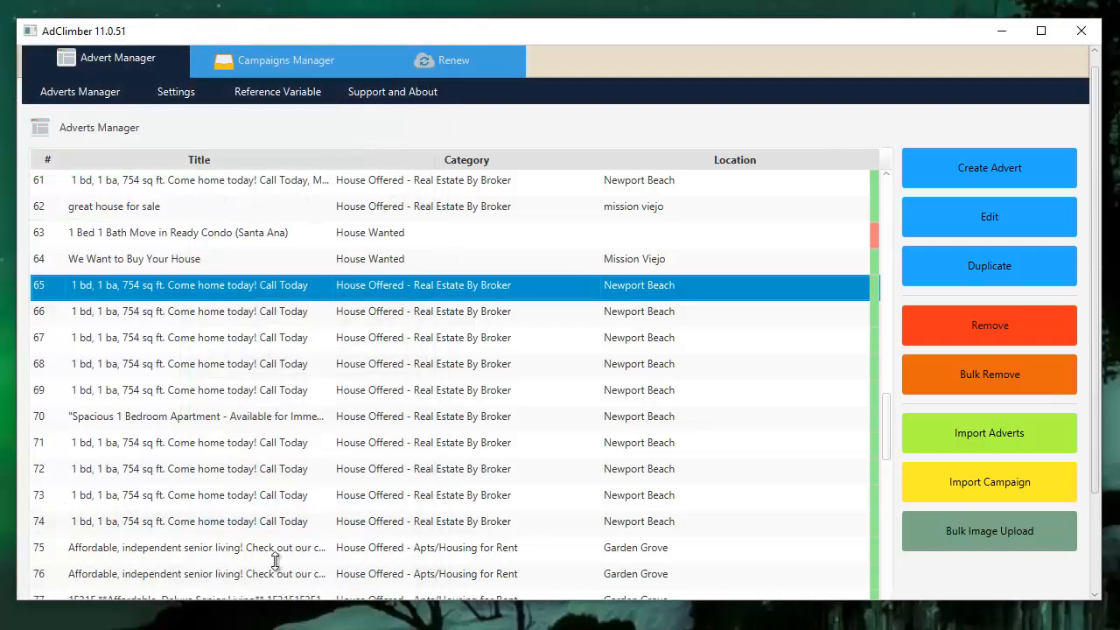
- Open Monday Campaign Ads 1-15 for editing and look over its advert selection and locations
click(293, 58)
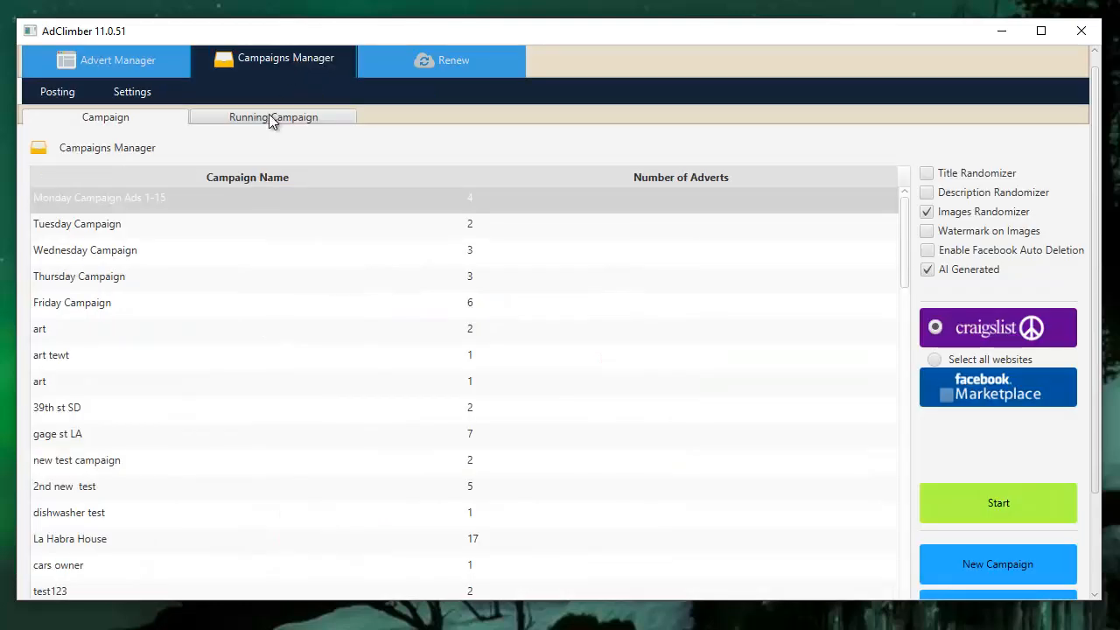
click(301, 200)
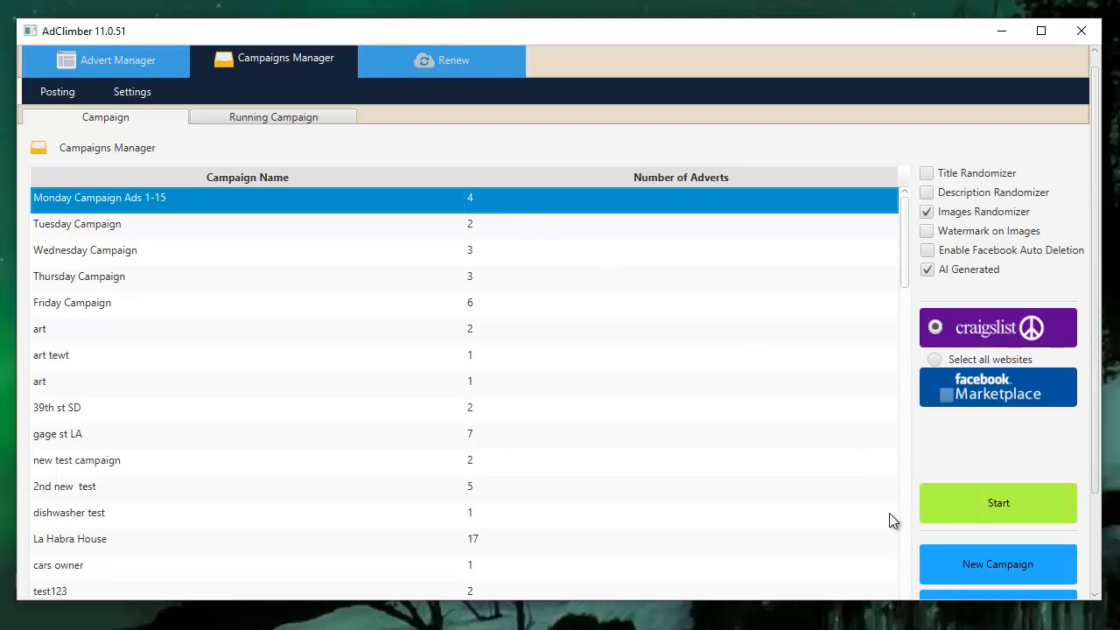
click(944, 598)
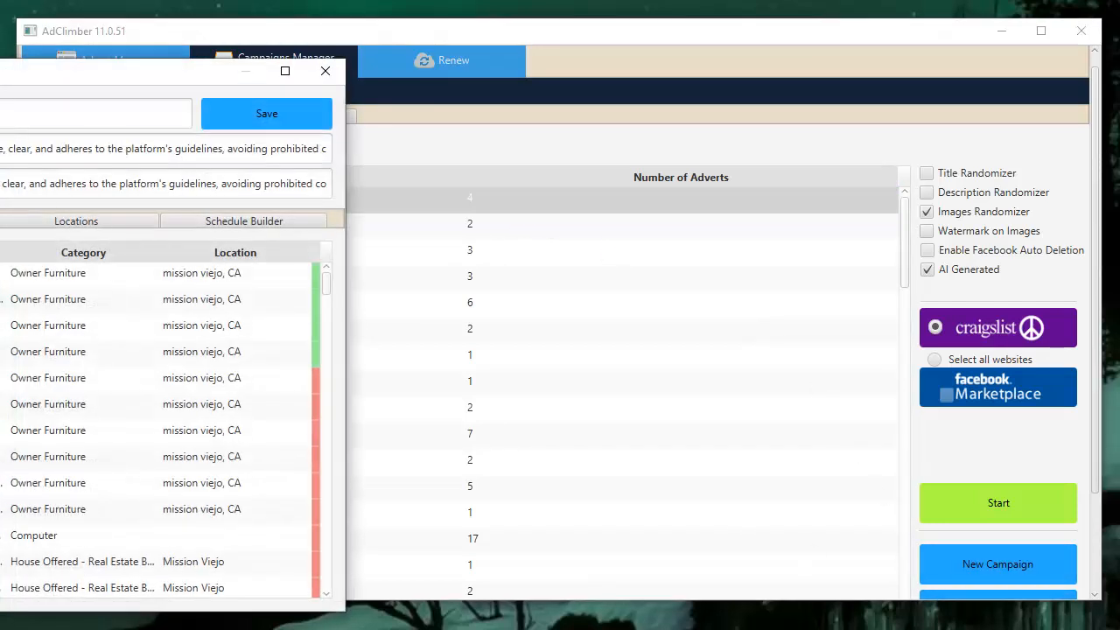
scroll(158, 429, down, 20)
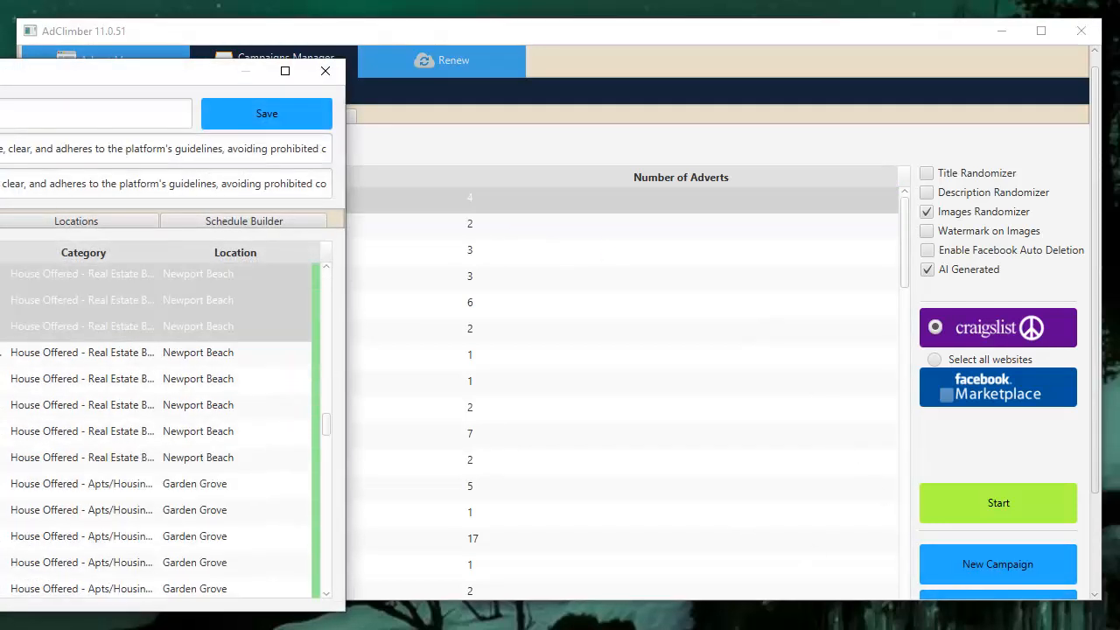
scroll(157, 428, up, 1)
click(22, 222)
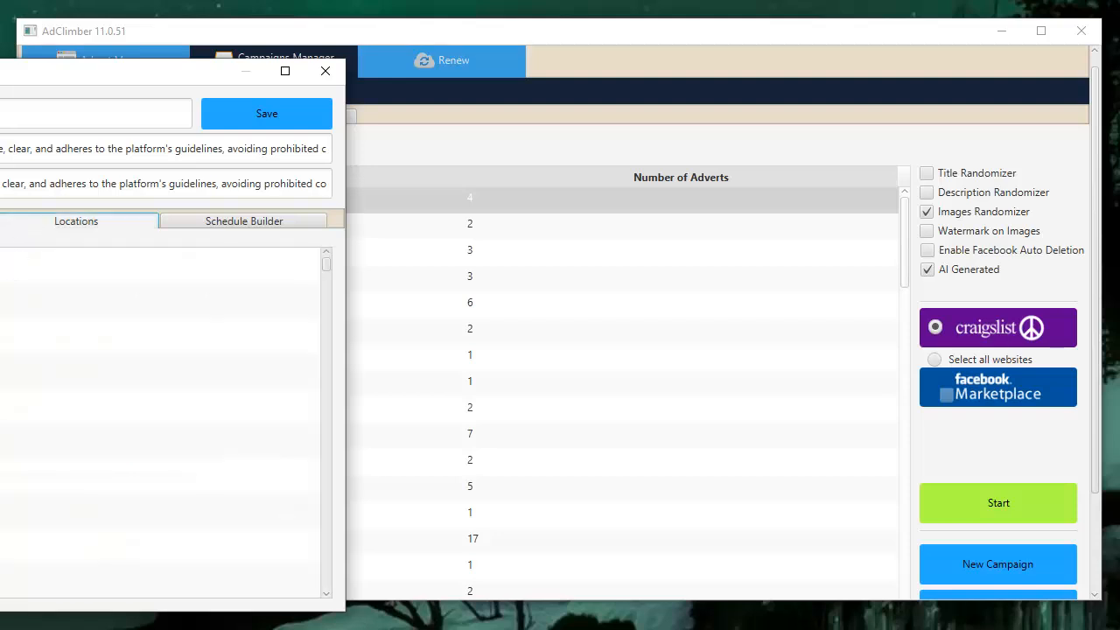
- Read both prompt texts about platform guidelines to their ends and save the campaign without editing them
click(3, 148)
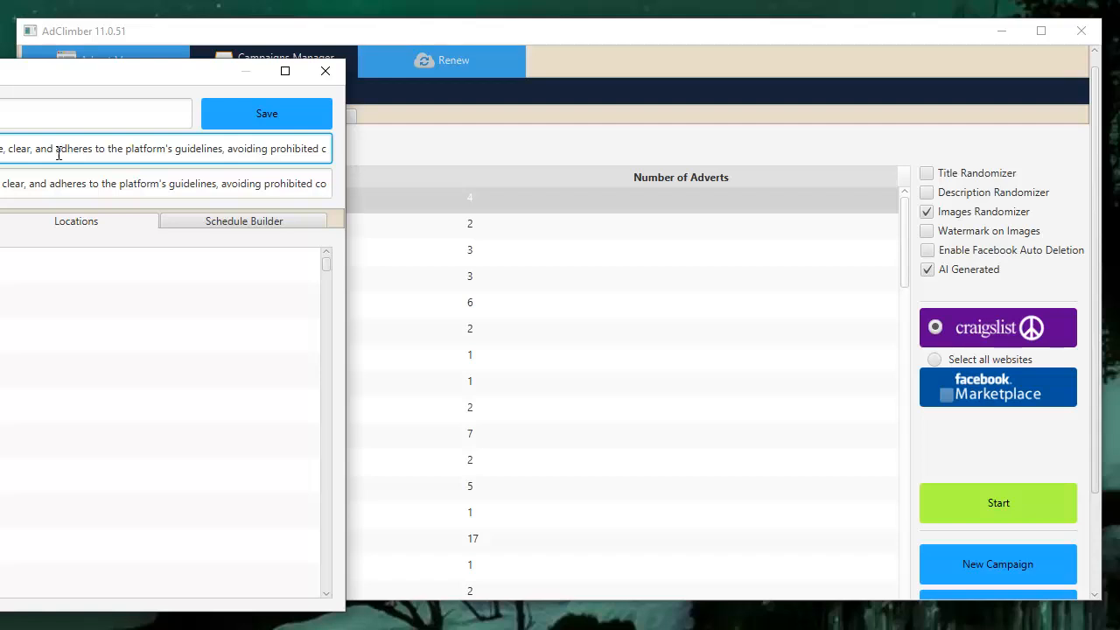
click(325, 184)
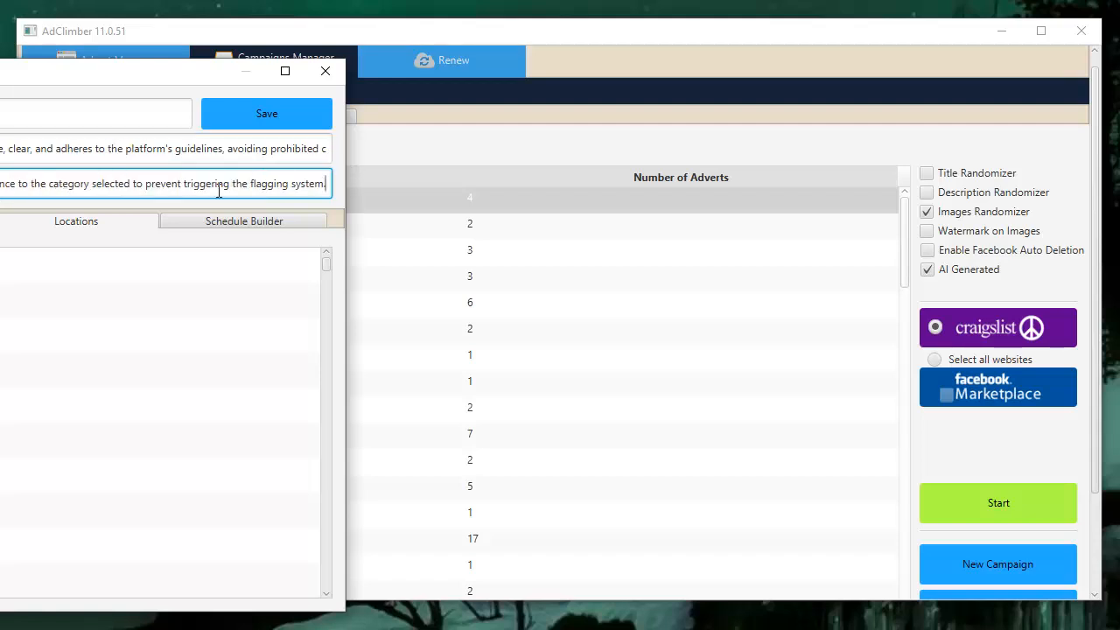
drag(66, 188, 292, 194)
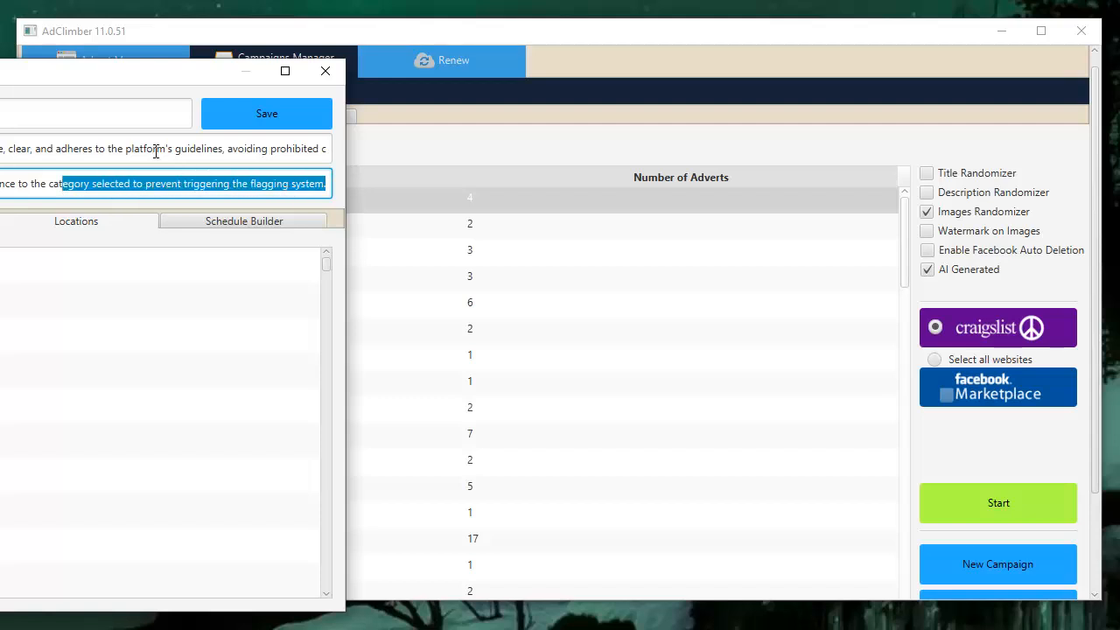
drag(150, 150, 336, 155)
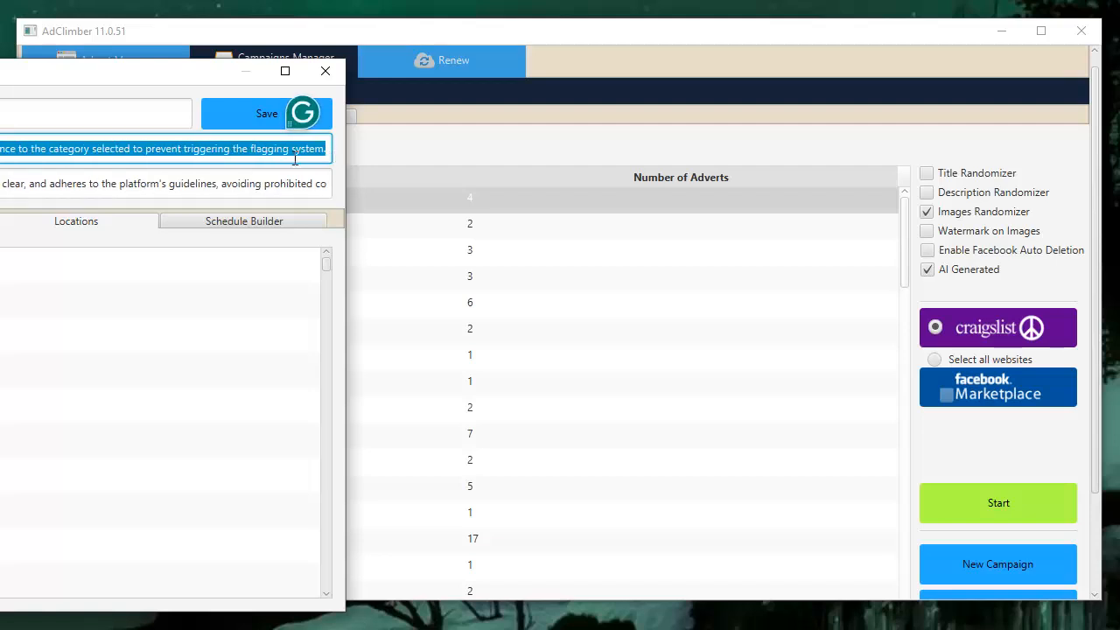
click(146, 155)
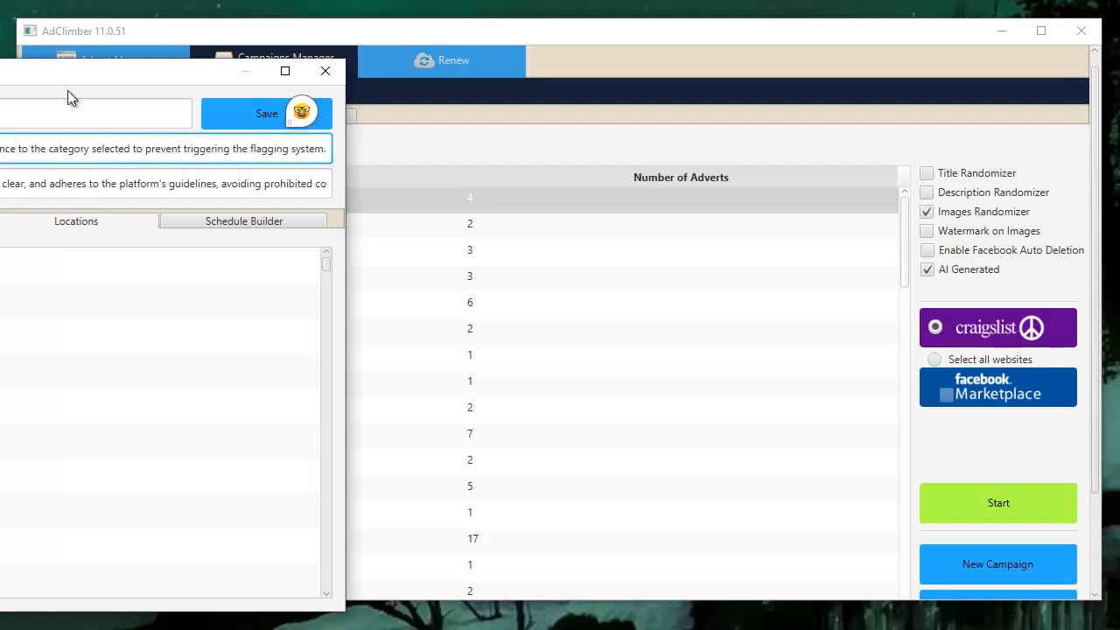
click(274, 112)
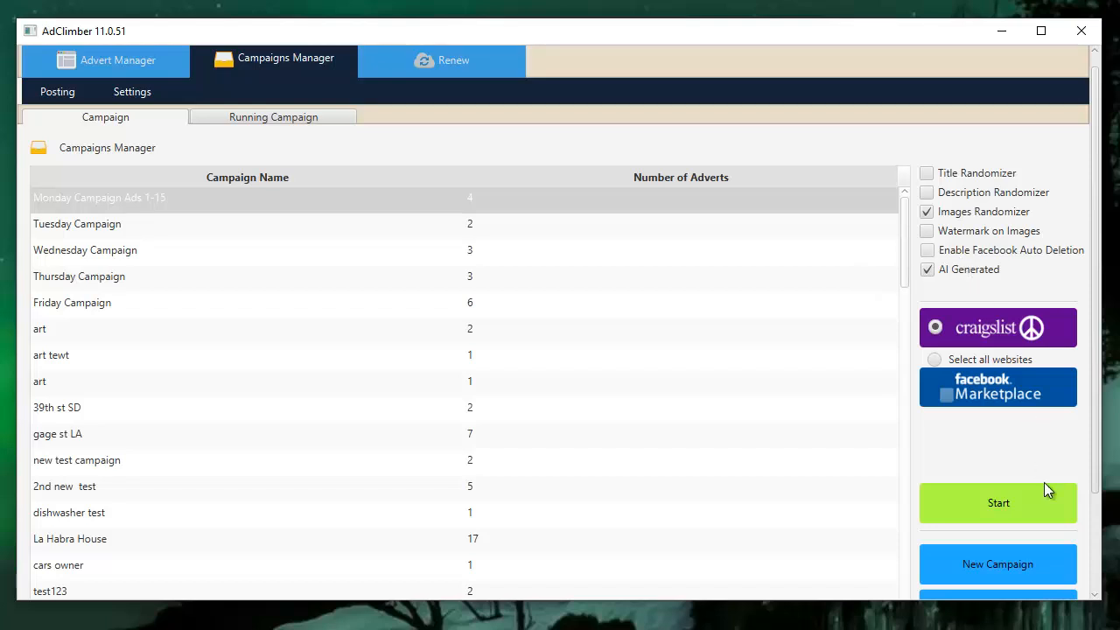
- Post Monday Campaign Ads 1-15 to Craigslist from the chosen poster account and acknowledge that the campaign has finished
click(1019, 509)
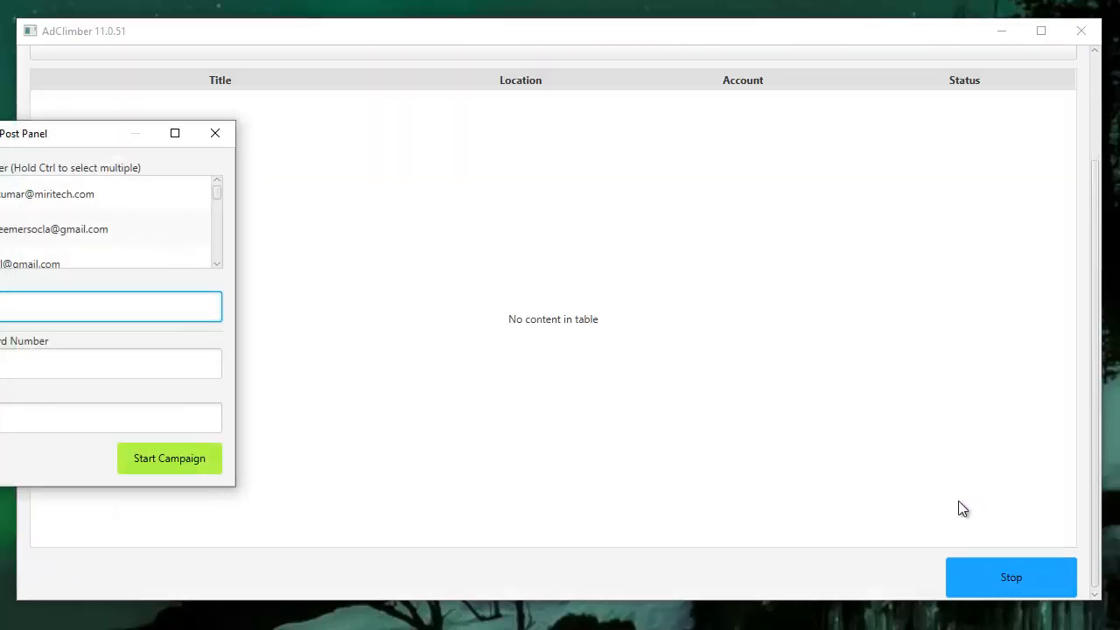
scroll(9, 240, down, 1)
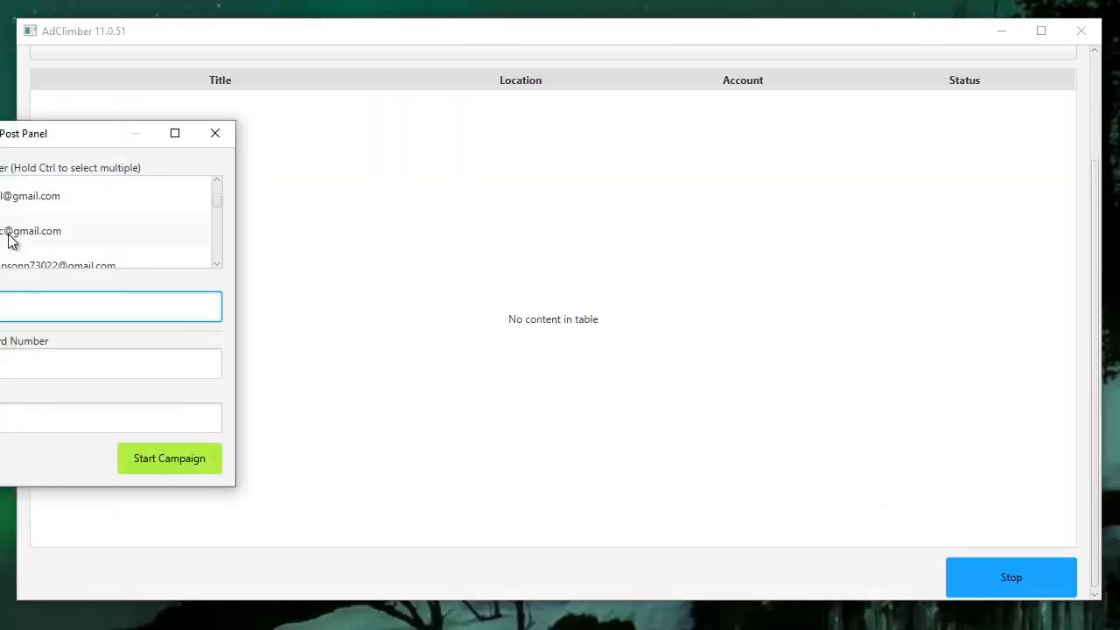
scroll(10, 238, up, 1)
click(170, 458)
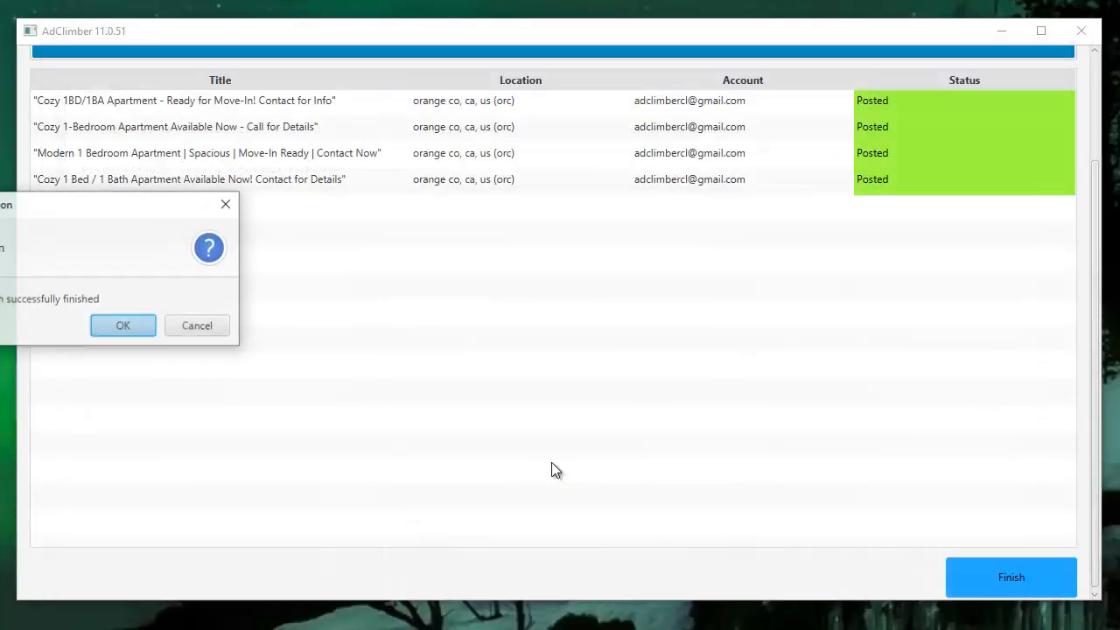
click(123, 326)
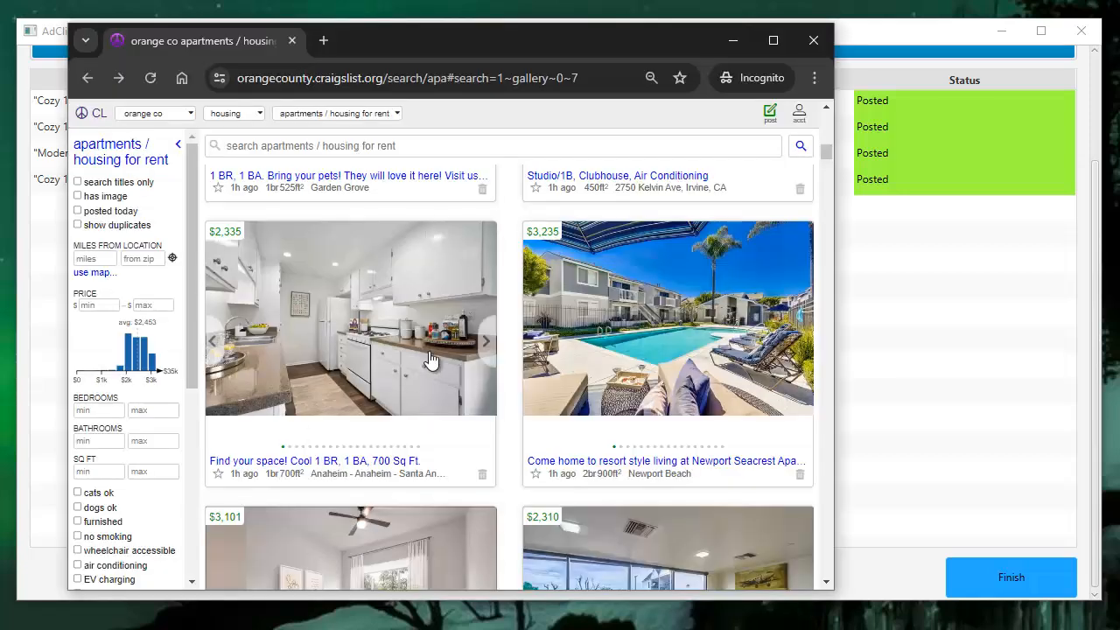
- Switch to Craigslist in the browser and log in to the posting account with its e-mail and password
click(796, 126)
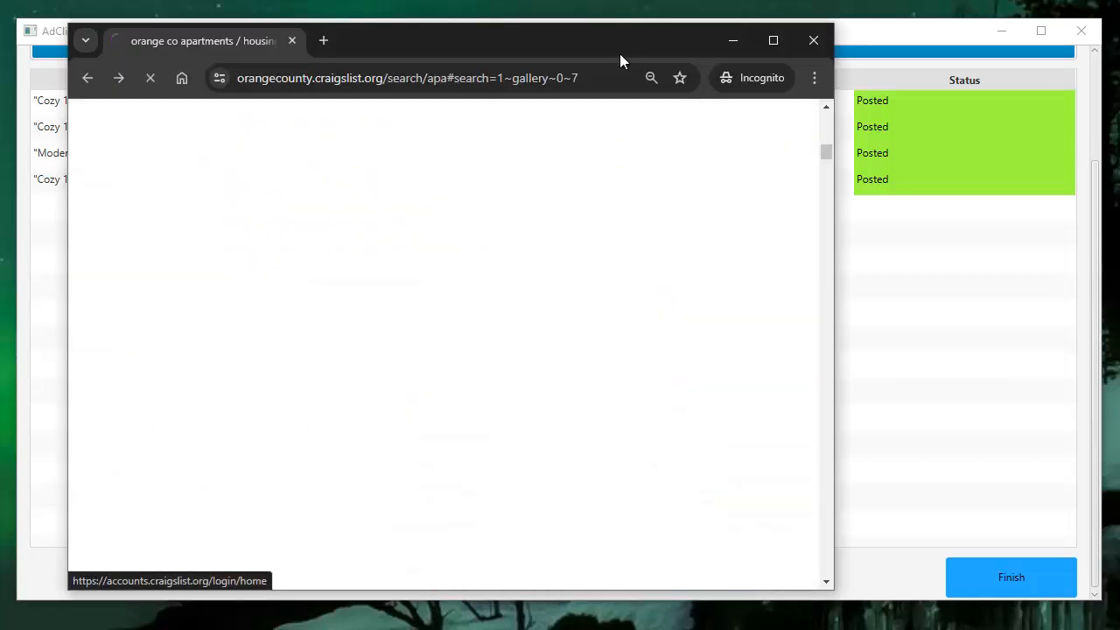
drag(575, 44, 2, 70)
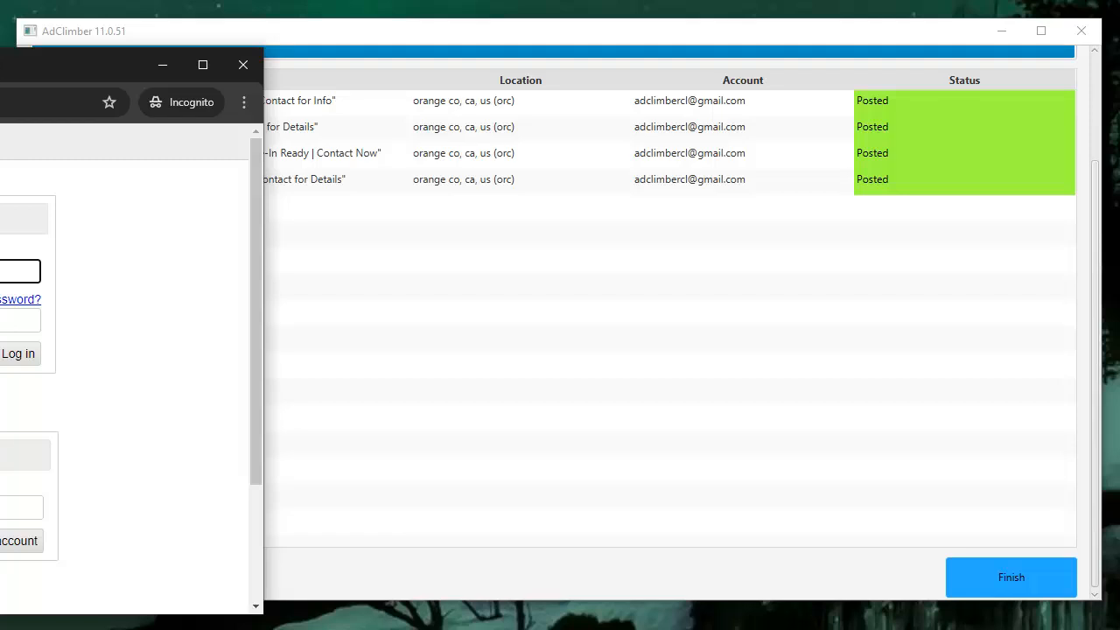
key(Tab)
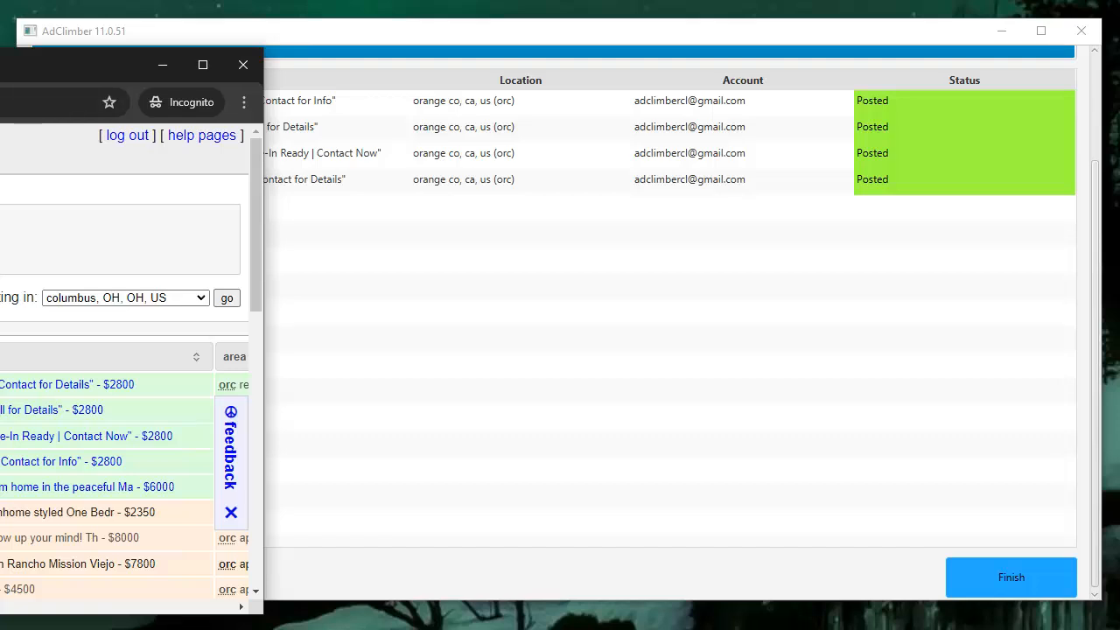
drag(4, 70, 540, 46)
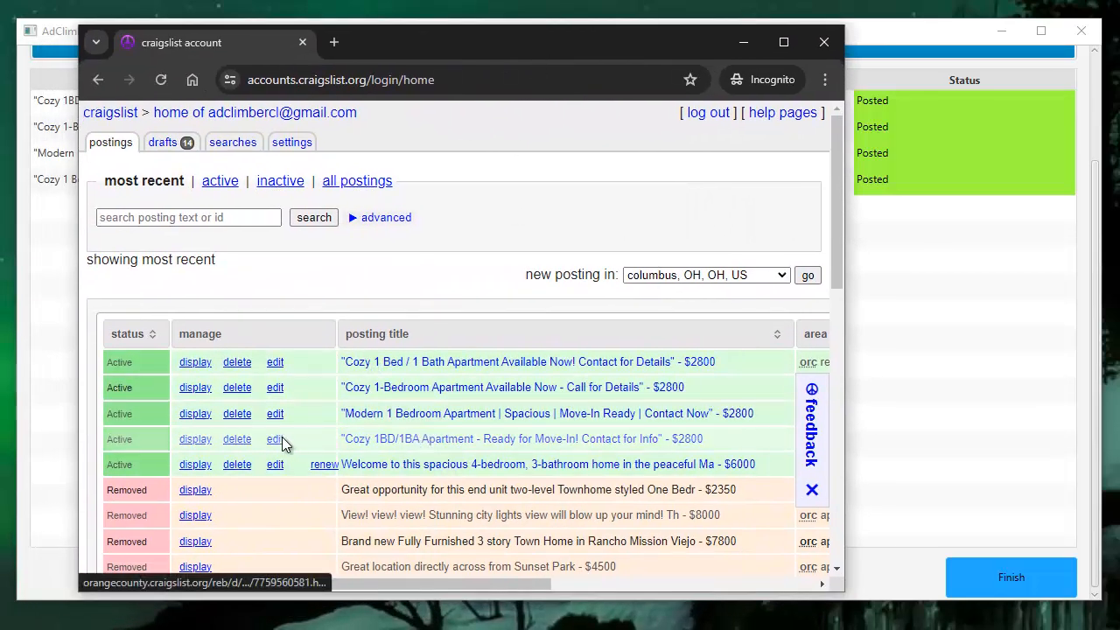
- Display the posting "Cozy 1BD/1BA Apartment - Ready for Move-In! Contact for Info", read it through and return to the postings list
click(195, 439)
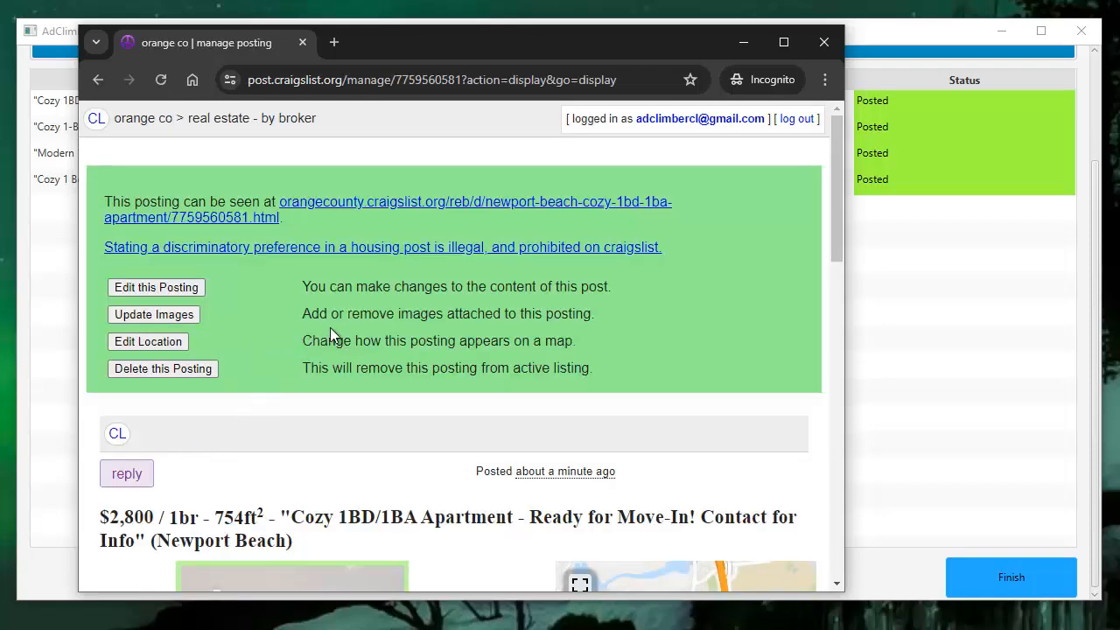
scroll(330, 329, down, 3)
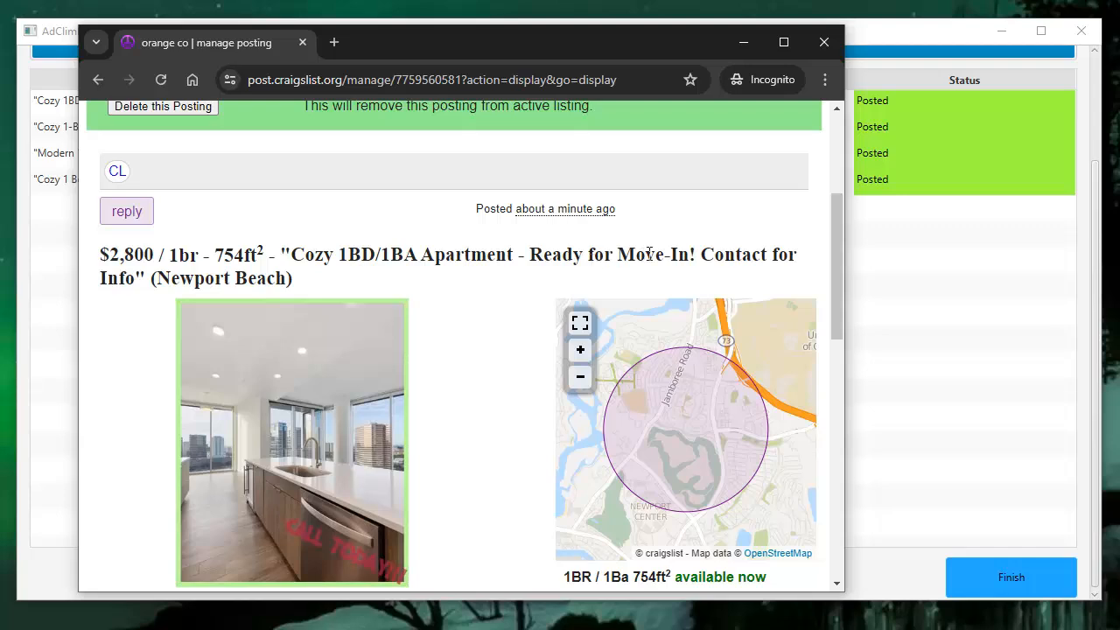
scroll(474, 262, down, 10)
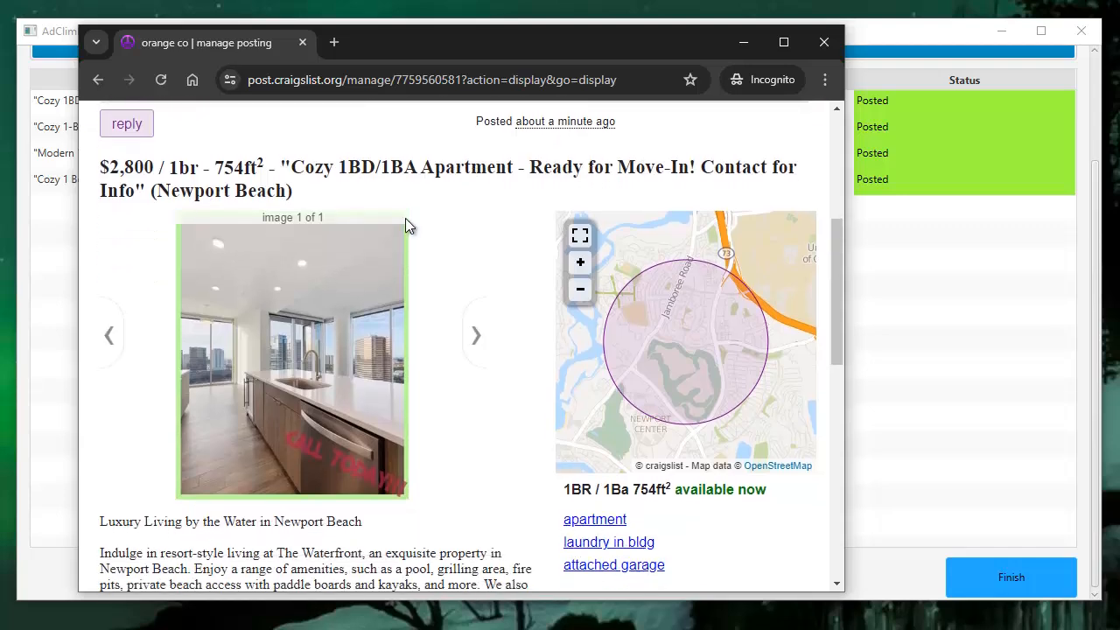
scroll(413, 245, down, 2)
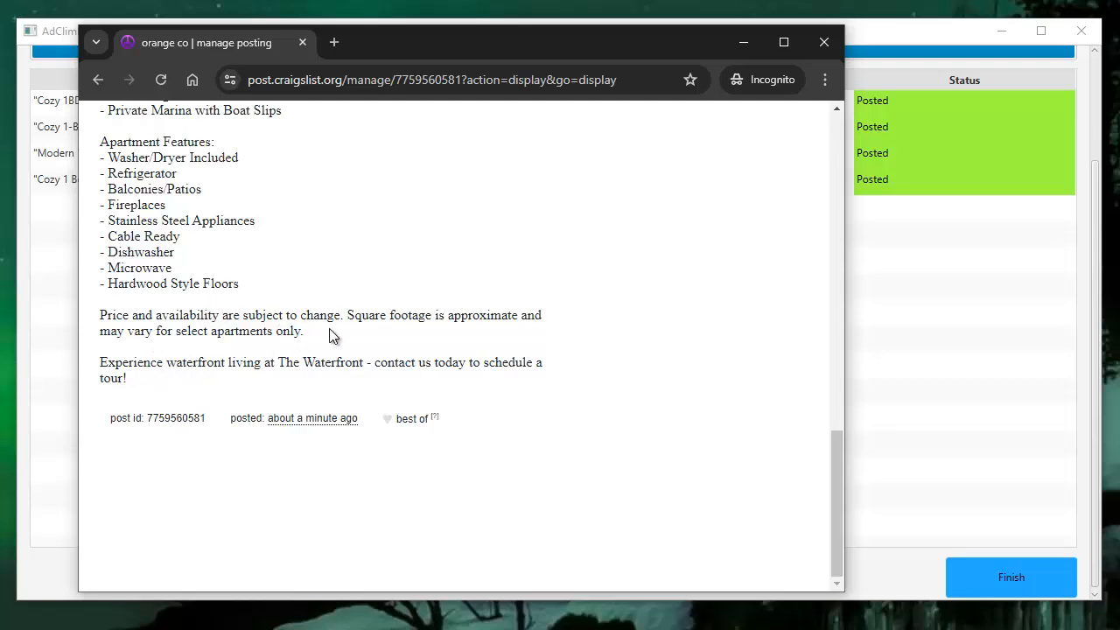
scroll(310, 342, up, 5)
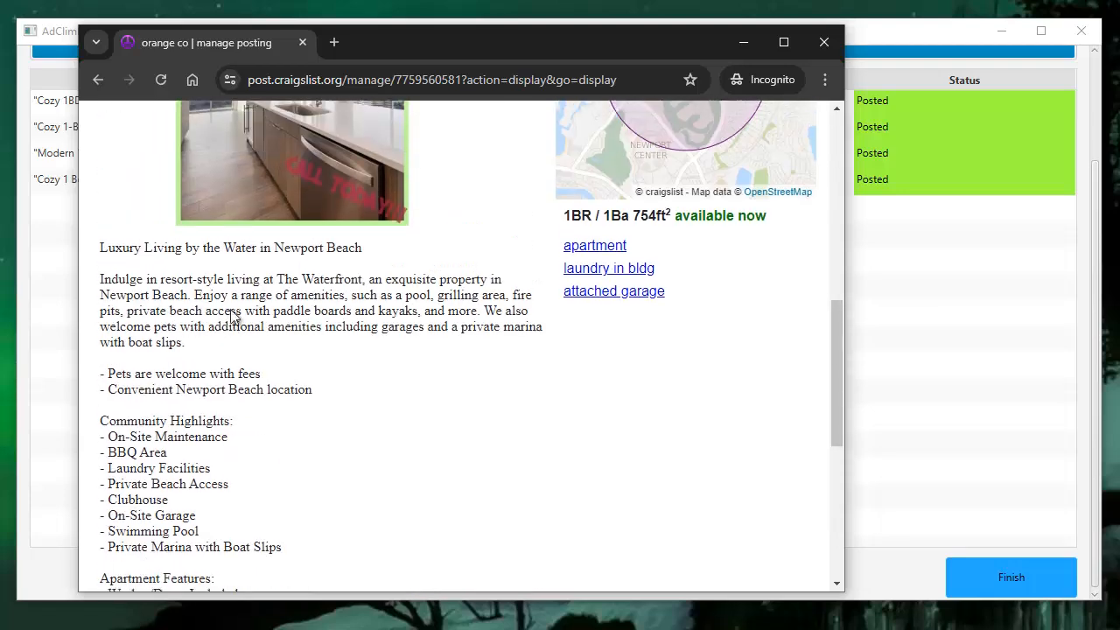
scroll(238, 306, up, 4)
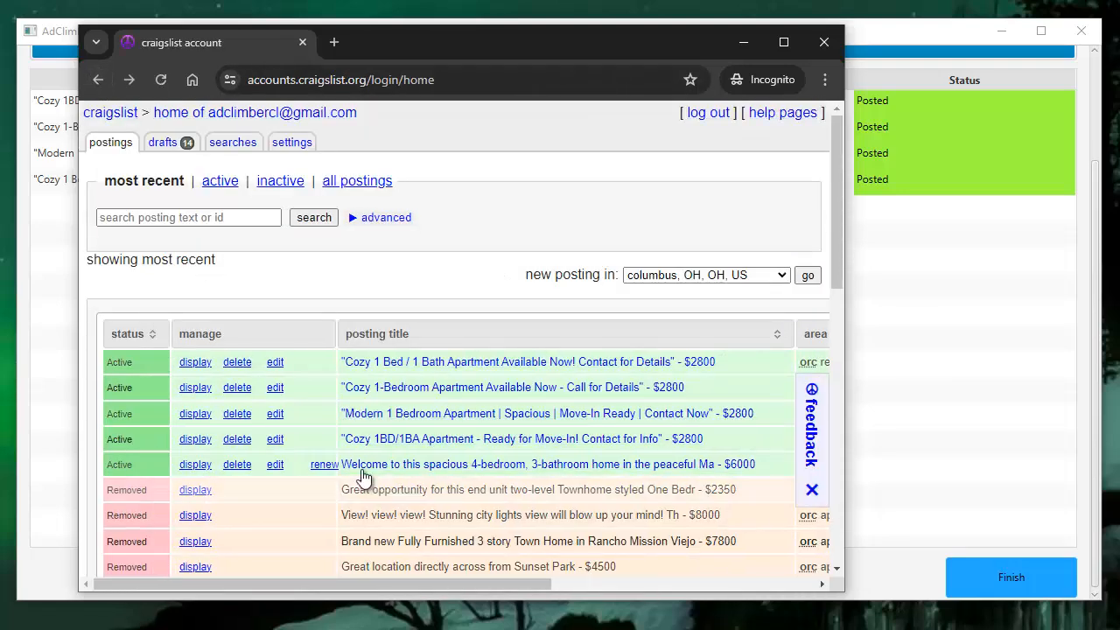
- Display the "Modern 1 Bedroom Apartment | Spacious | Move-In Ready | Contact Now" posting, read its description and return to the postings list
click(196, 414)
scroll(303, 358, down, 3)
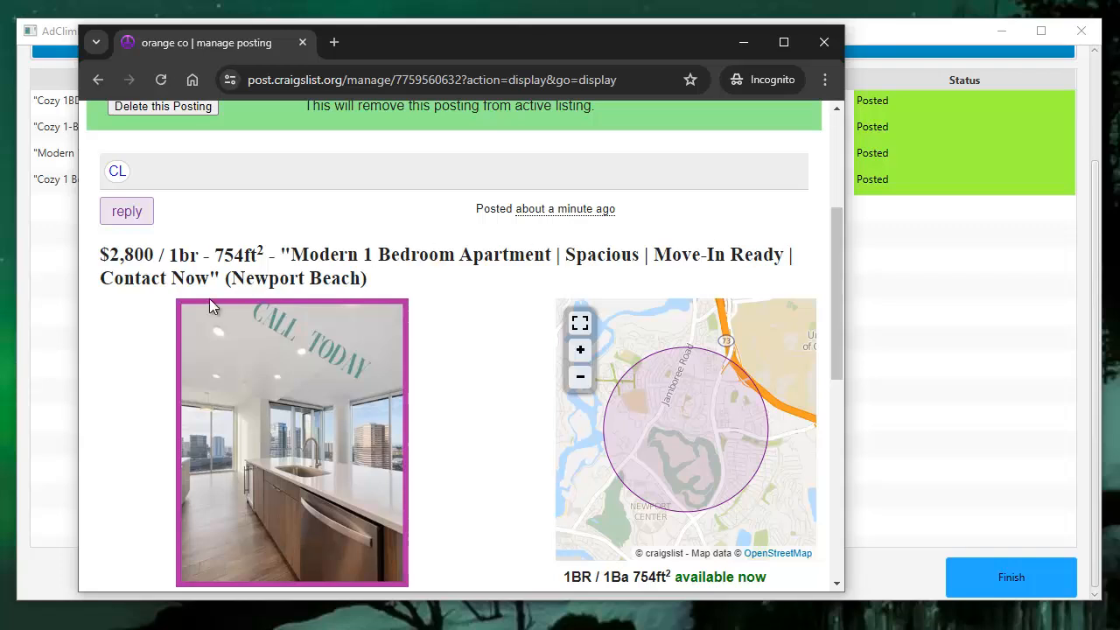
scroll(209, 302, down, 5)
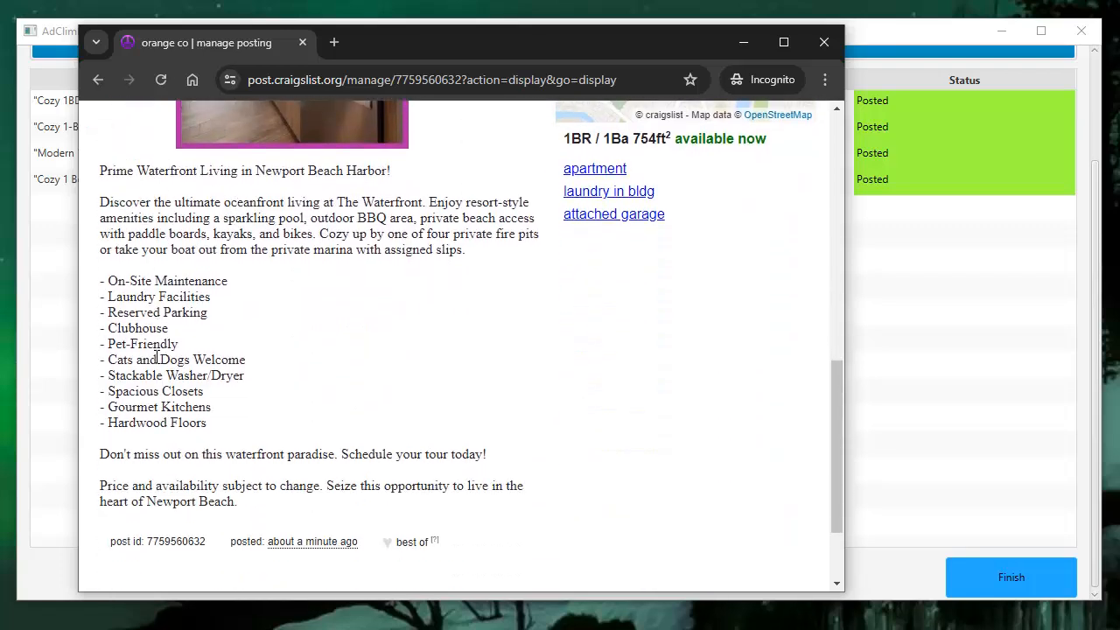
scroll(157, 358, down, 1)
drag(333, 371, 368, 385)
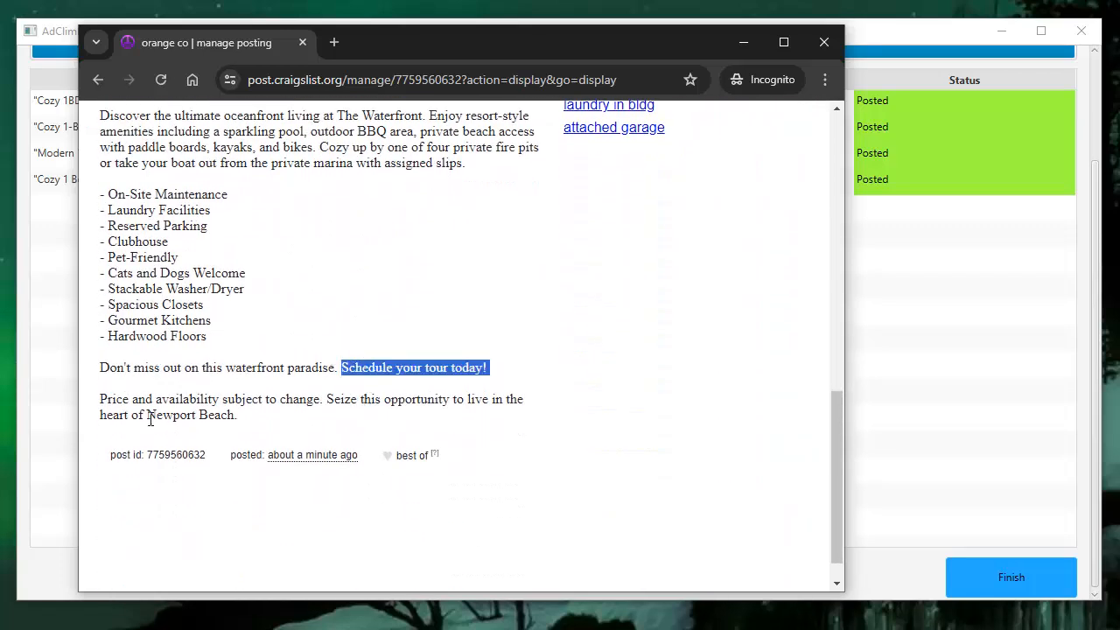
drag(143, 210, 194, 266)
scroll(223, 288, up, 3)
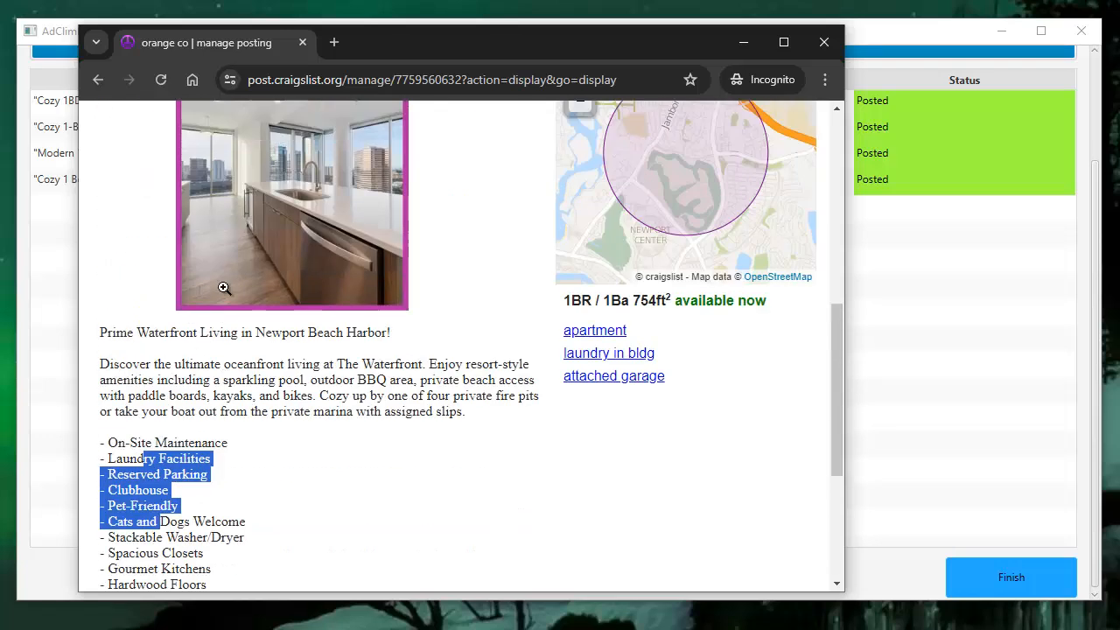
click(98, 78)
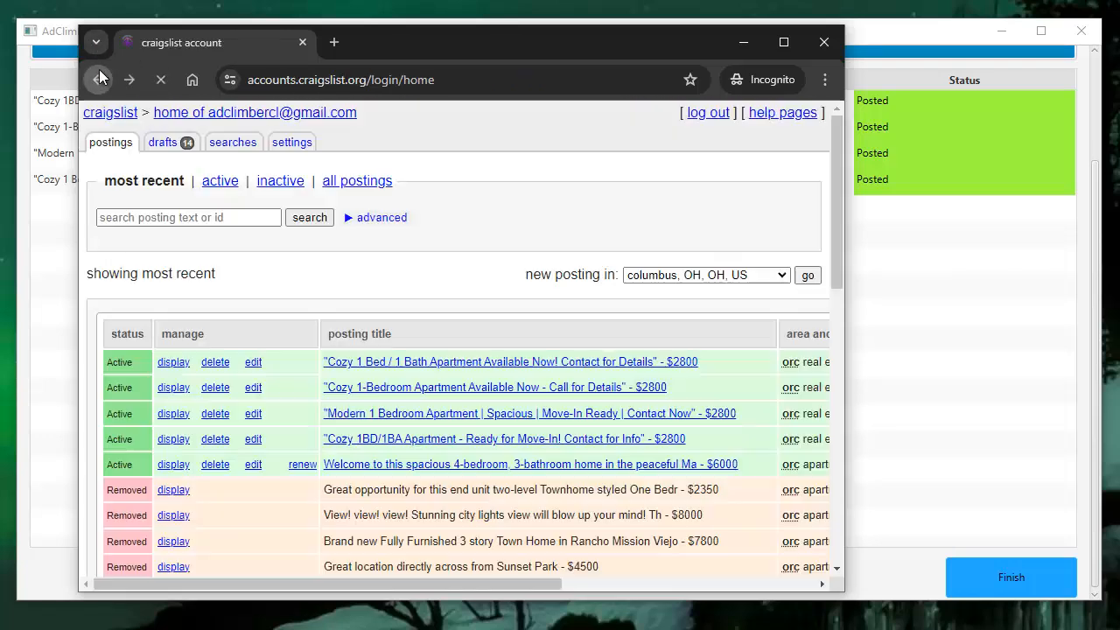
- Display the "Cozy 1-Bedroom Apartment Available Now - Call for Details" posting and read its image, description and local attractions
click(194, 387)
scroll(234, 338, down, 3)
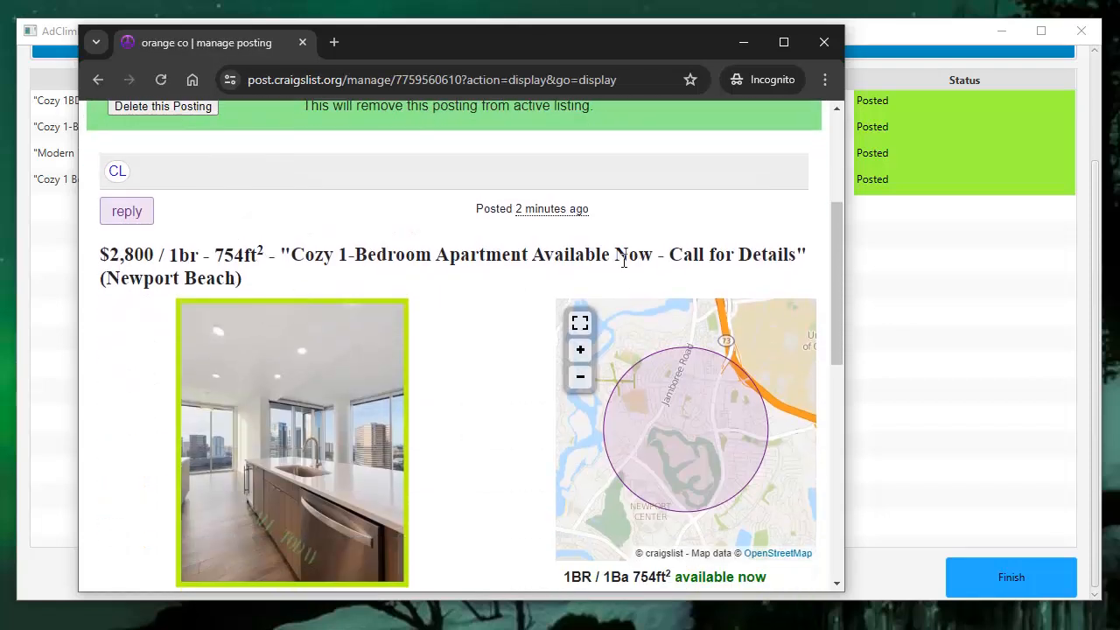
scroll(169, 257, down, 4)
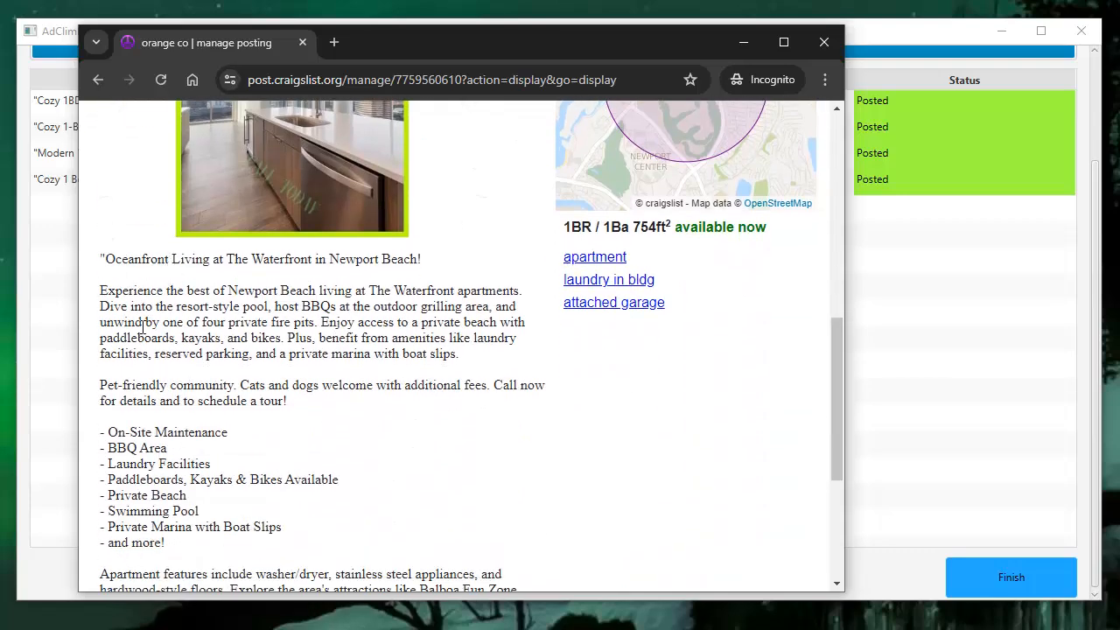
scroll(143, 327, down, 3)
scroll(140, 320, up, 1)
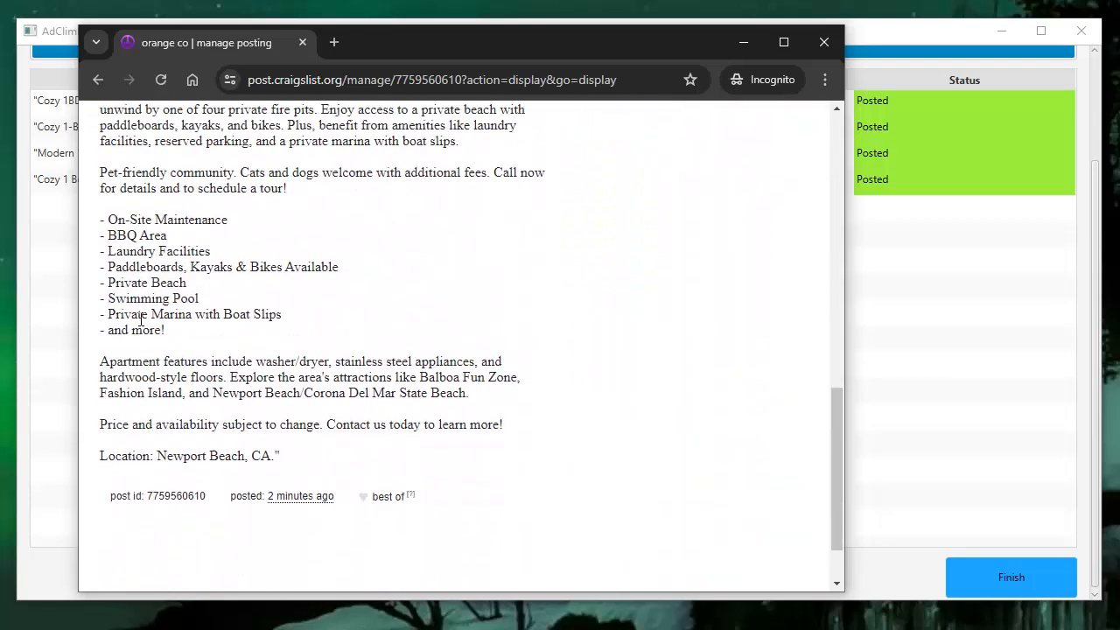
scroll(137, 280, up, 2)
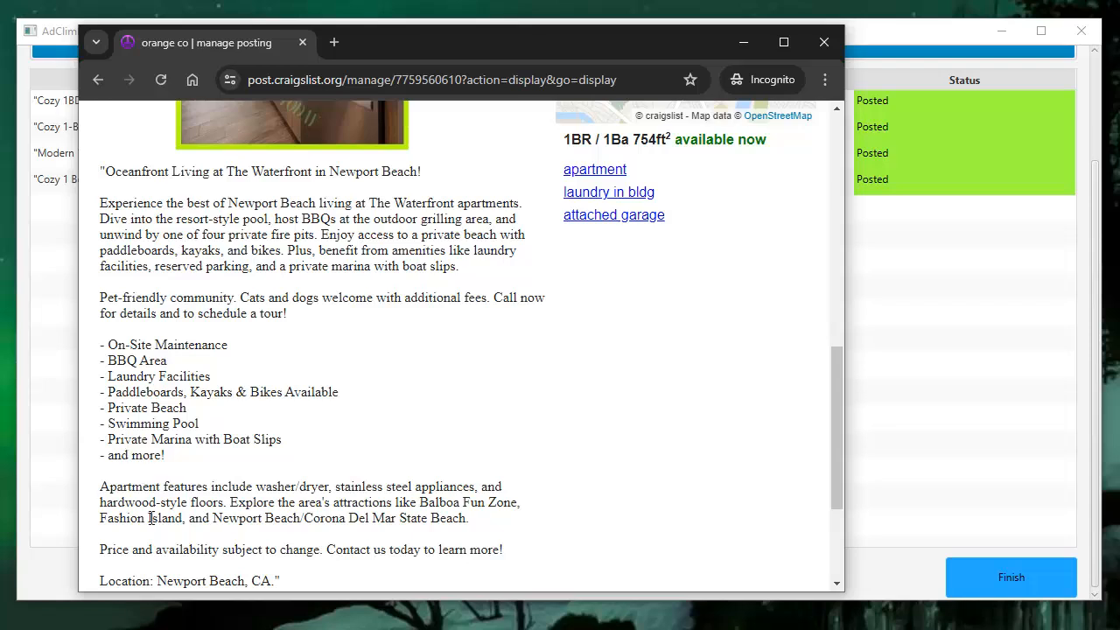
drag(151, 517, 366, 523)
drag(458, 519, 194, 463)
scroll(194, 463, down, 2)
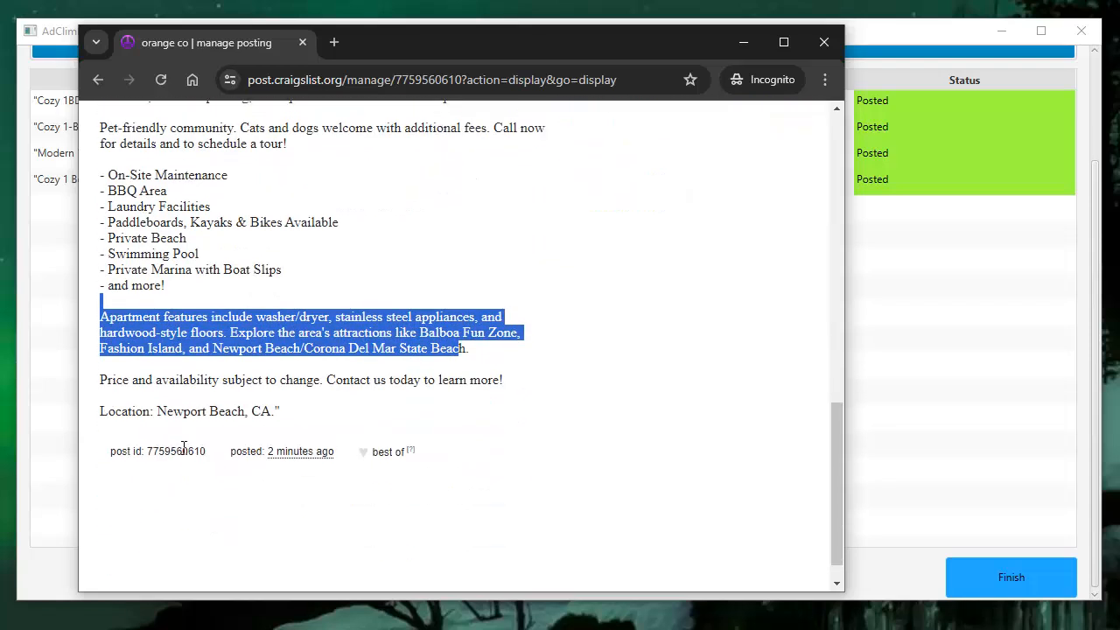
scroll(182, 447, up, 10)
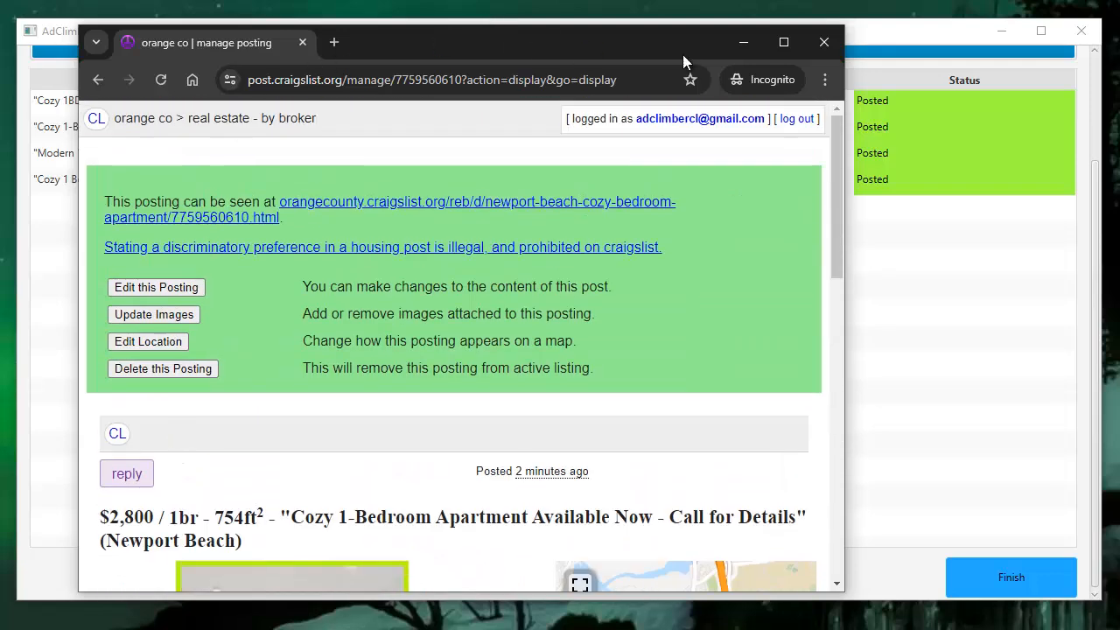
- Go back to the postings list, display "Cozy 1 Bed / 1 Bath Apartment Available Now! Contact for Details" and read it through
click(97, 79)
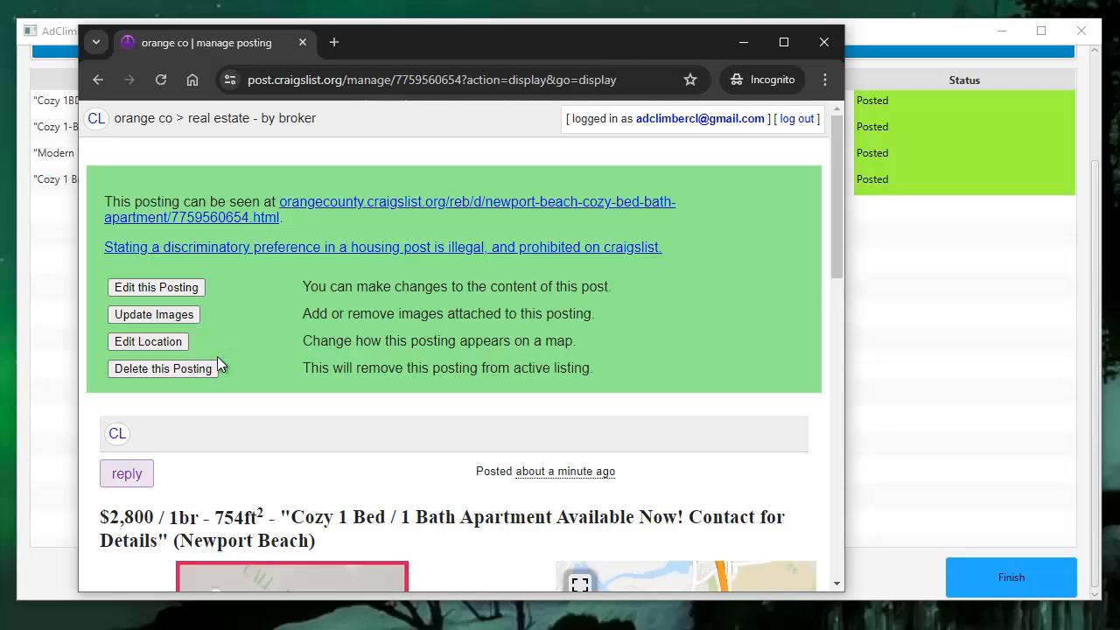
scroll(217, 363, down, 10)
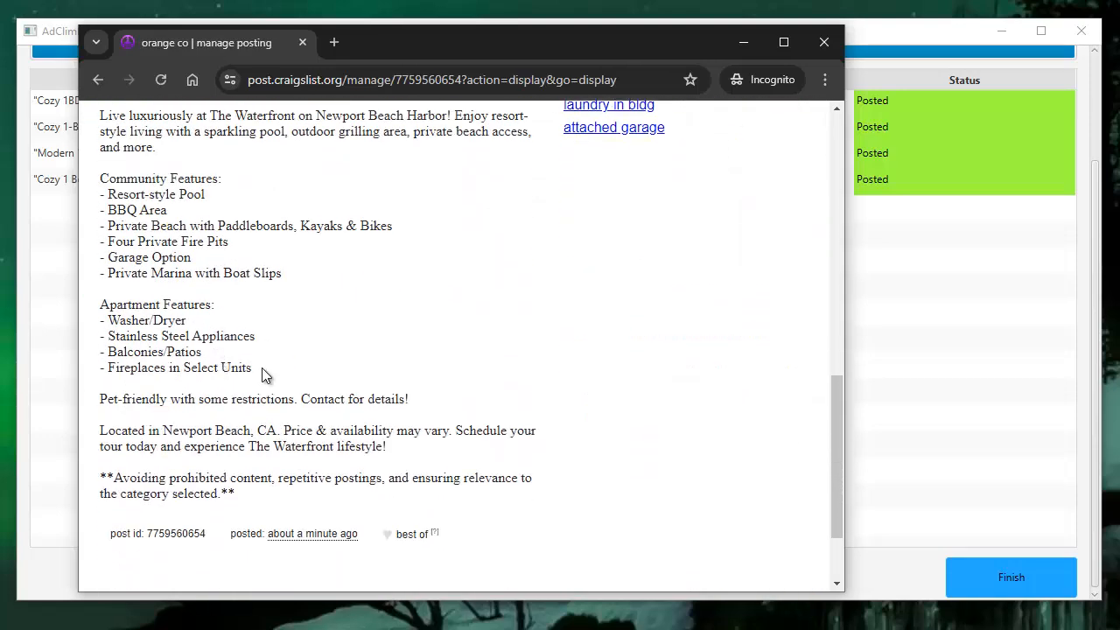
scroll(240, 381, up, 10)
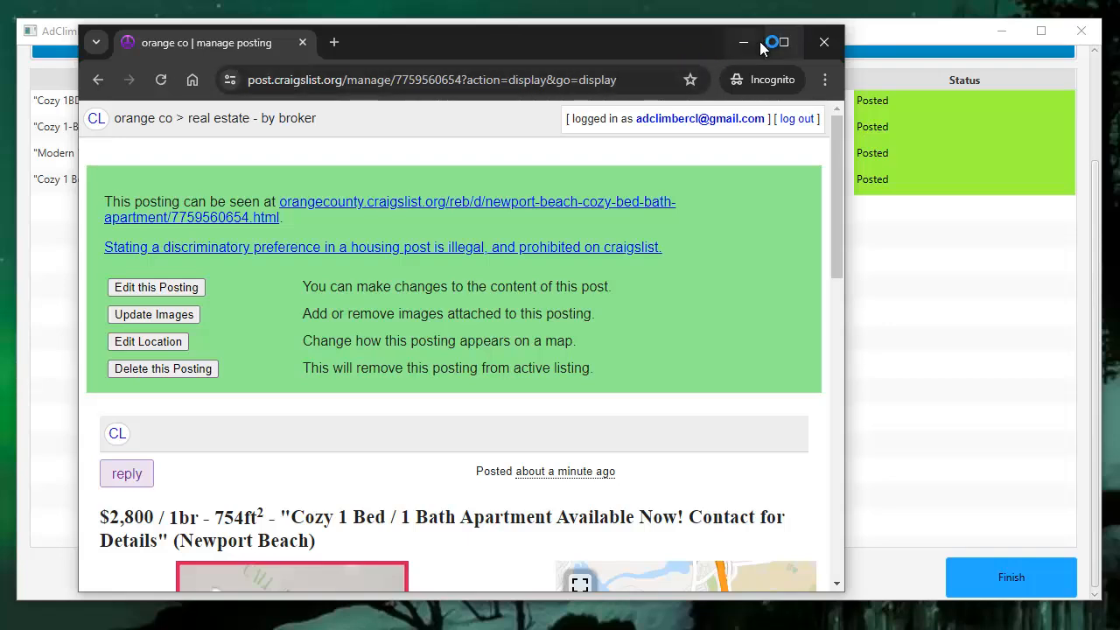
- Switch back to AdClimber, finish the completed campaign run and start a new campaign
click(936, 321)
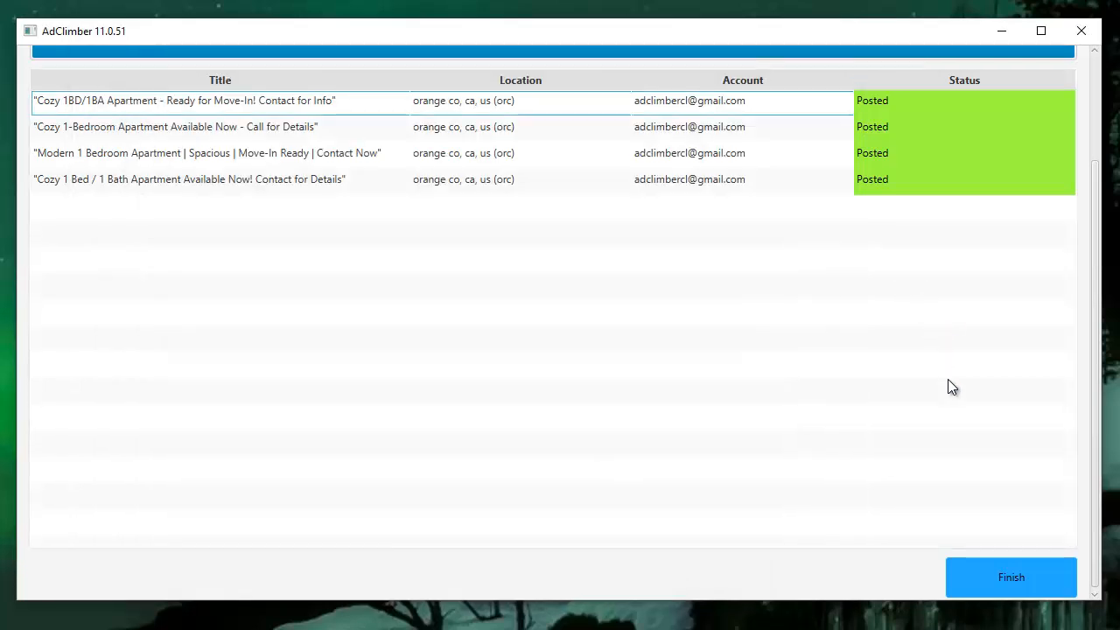
click(1015, 583)
scroll(457, 391, up, 1)
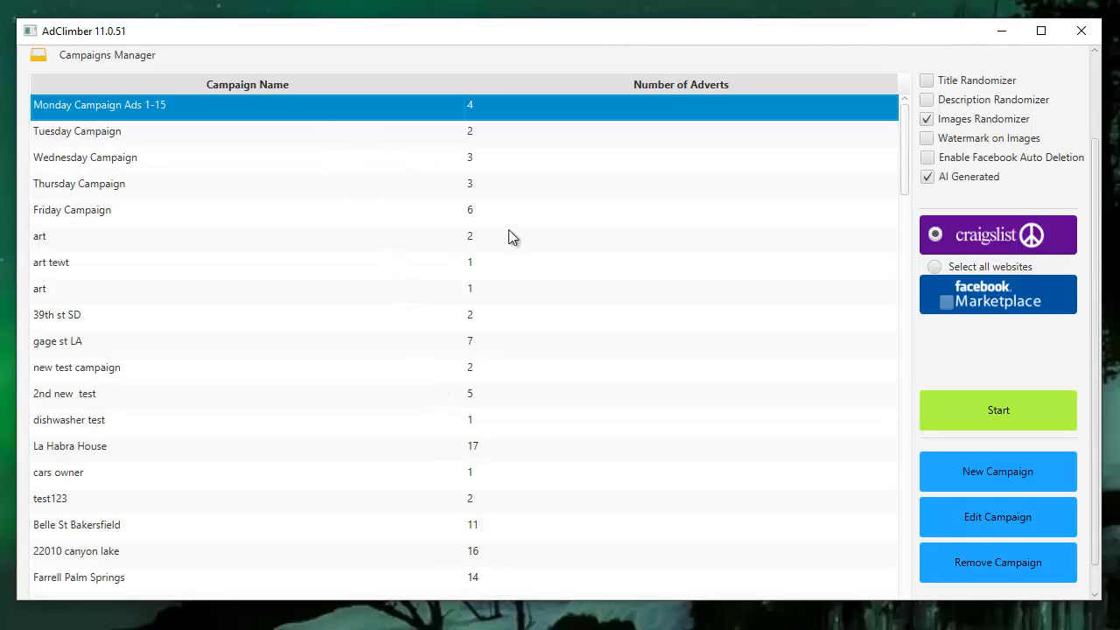
click(920, 481)
- Remove <blockquote> from the HTML elements listed in the campaign's second prompt, the one for writing the Craigslist ad
click(246, 187)
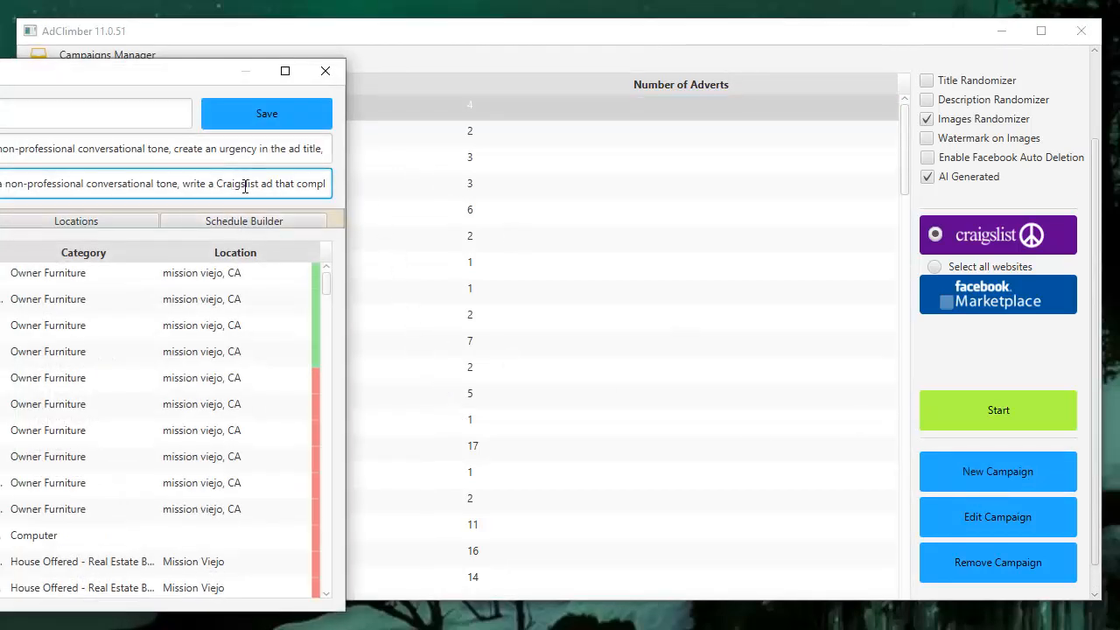
drag(235, 187, 332, 188)
click(235, 182)
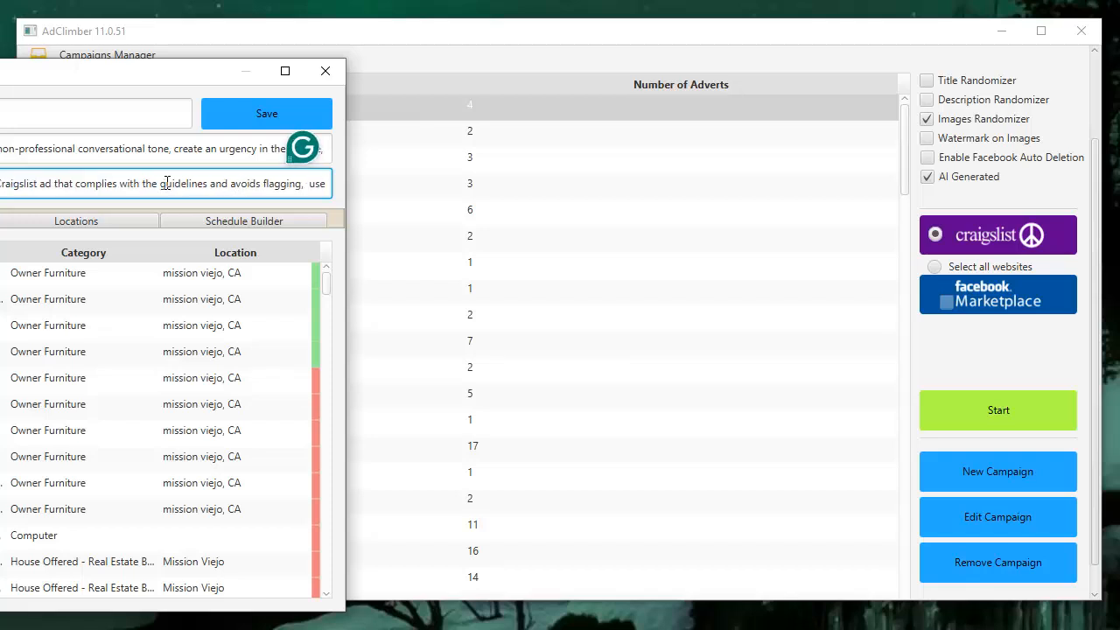
key(Right)
key(Right)
key(Right)
key(Right)
key(Right)
key(Right)
key(Right)
key(Right)
key(Right)
key(Right)
key(Right)
key(Right)
key(Right)
key(Right)
key(Right)
key(Right)
key(Right)
key(Right)
key(Right)
key(Right)
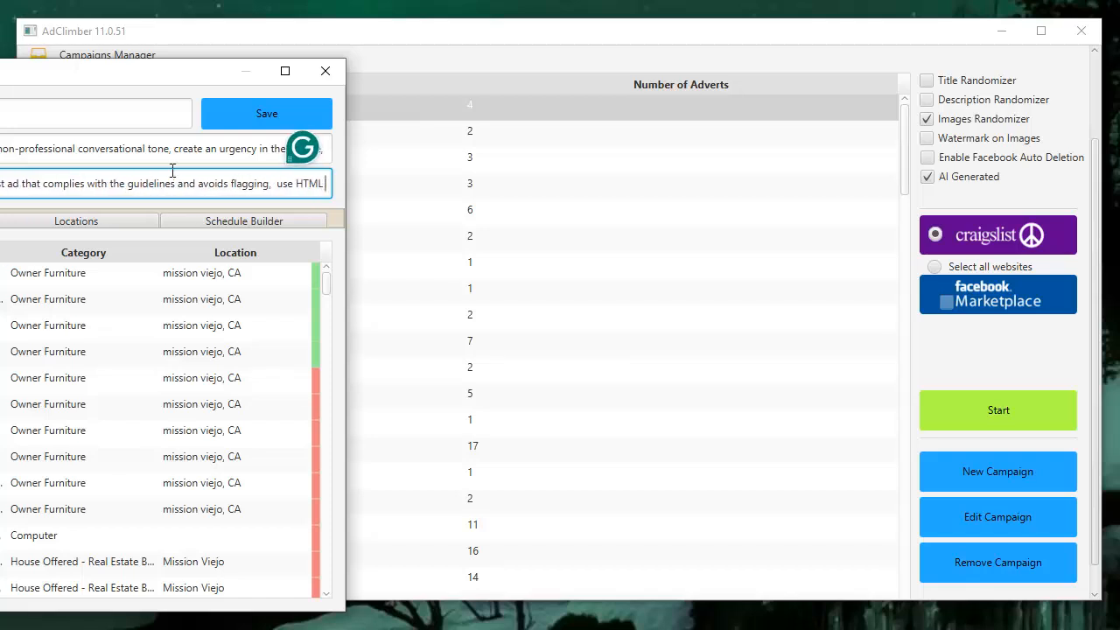
key(Right)
key(Right)
key(Right)
key(Right)
key(Right)
key(Right)
key(Right)
key(Right)
key(Right)
key(Right)
key(Right)
key(Right)
key(Right)
key(Right)
key(Right)
key(Right)
key(Right)
key(Right)
key(Right)
key(Right)
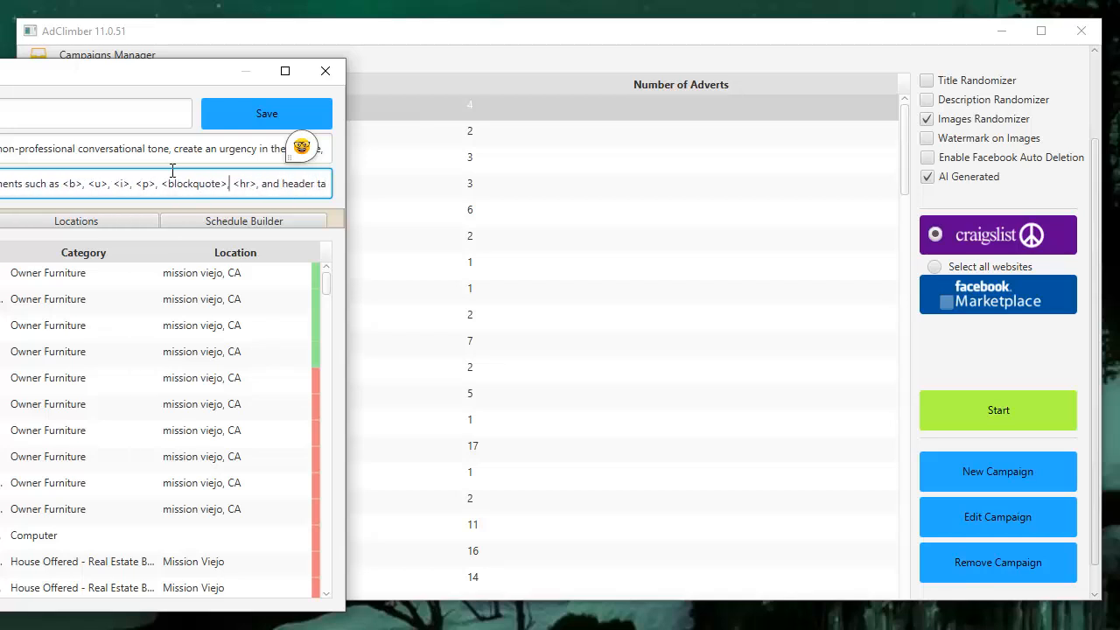
key(BackSpace)
key(BackSpace)
key(BackSpace)
key(BackSpace)
key(BackSpace)
key(BackSpace)
key(BackSpace)
key(BackSpace)
key(BackSpace)
key(BackSpace)
key(BackSpace)
key(BackSpace)
key(BackSpace)
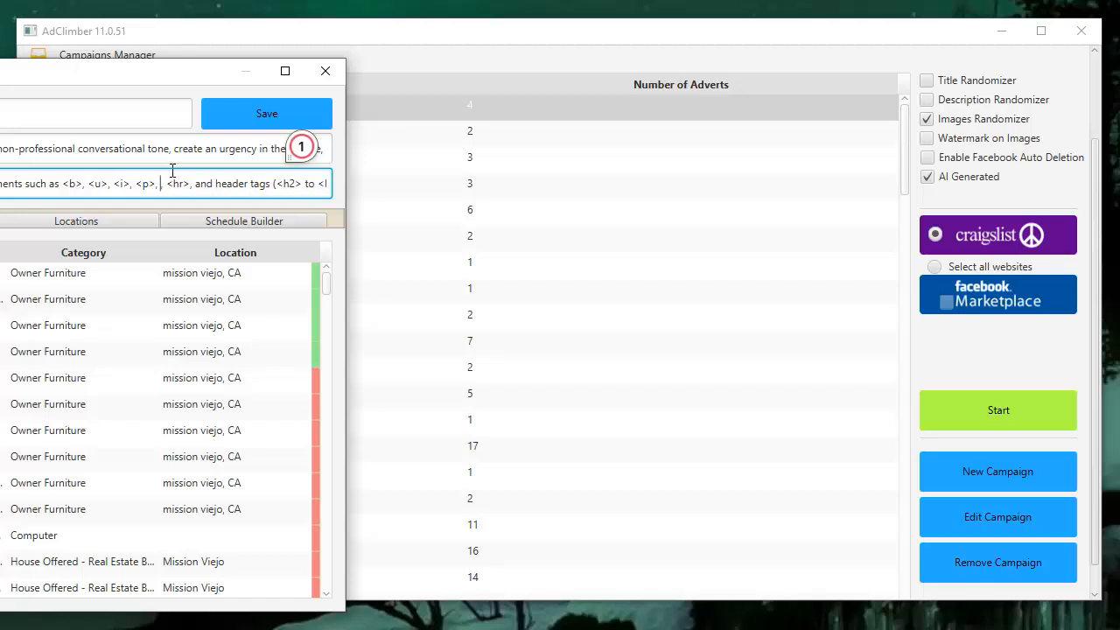
- Delete the leftover comma before <hr> in the second prompt, and replace "an urgency" with "a call to action" in the first prompt
key(Delete)
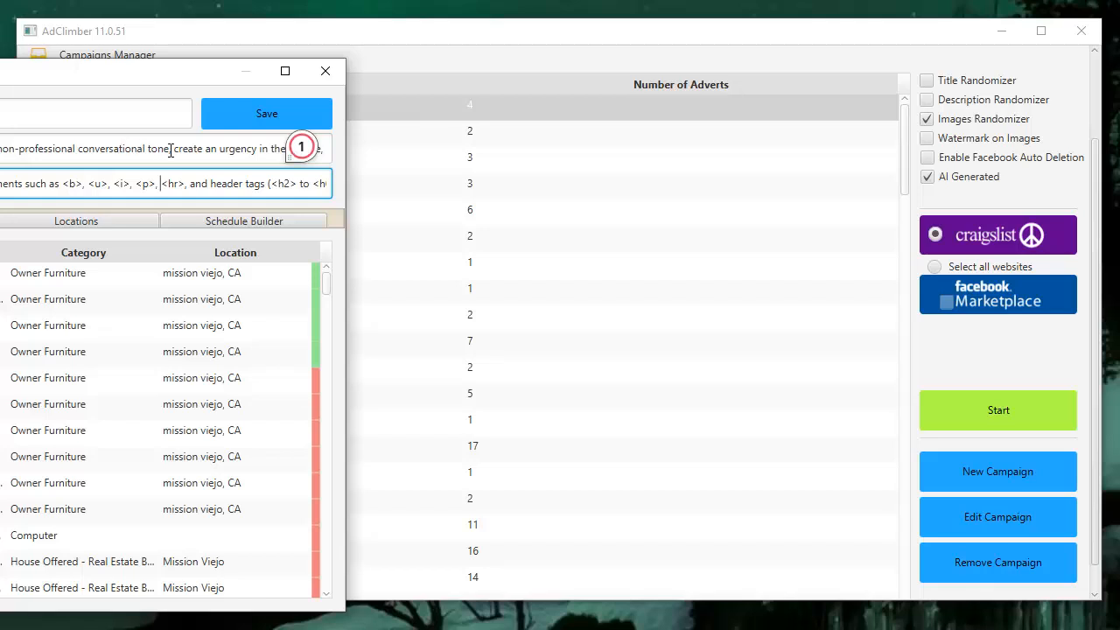
drag(217, 148, 261, 150)
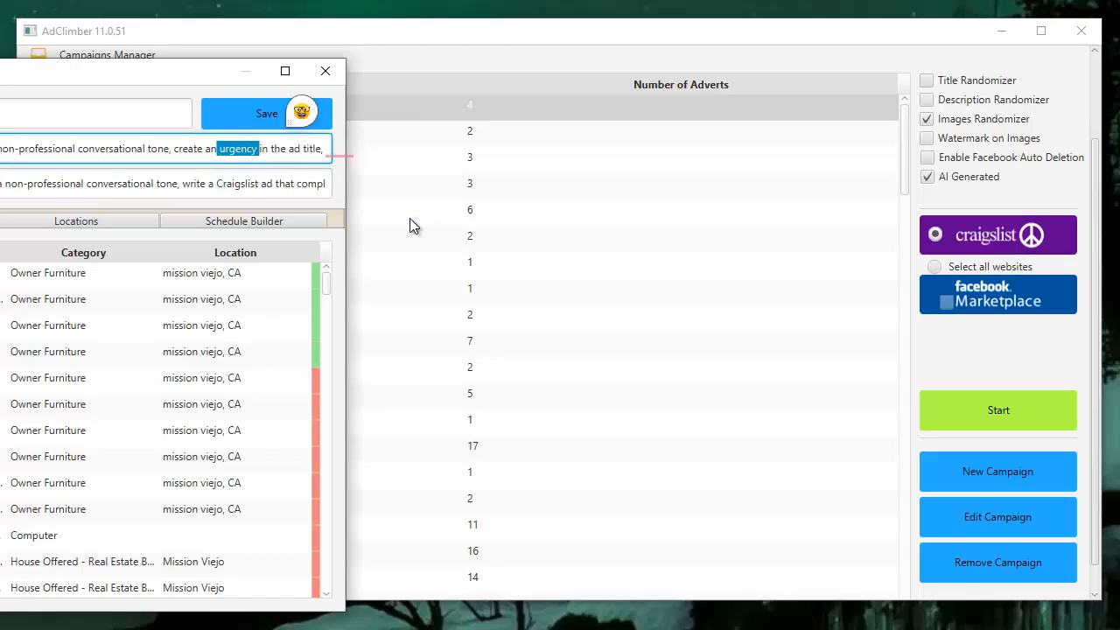
key(BackSpace)
key(BackSpace)
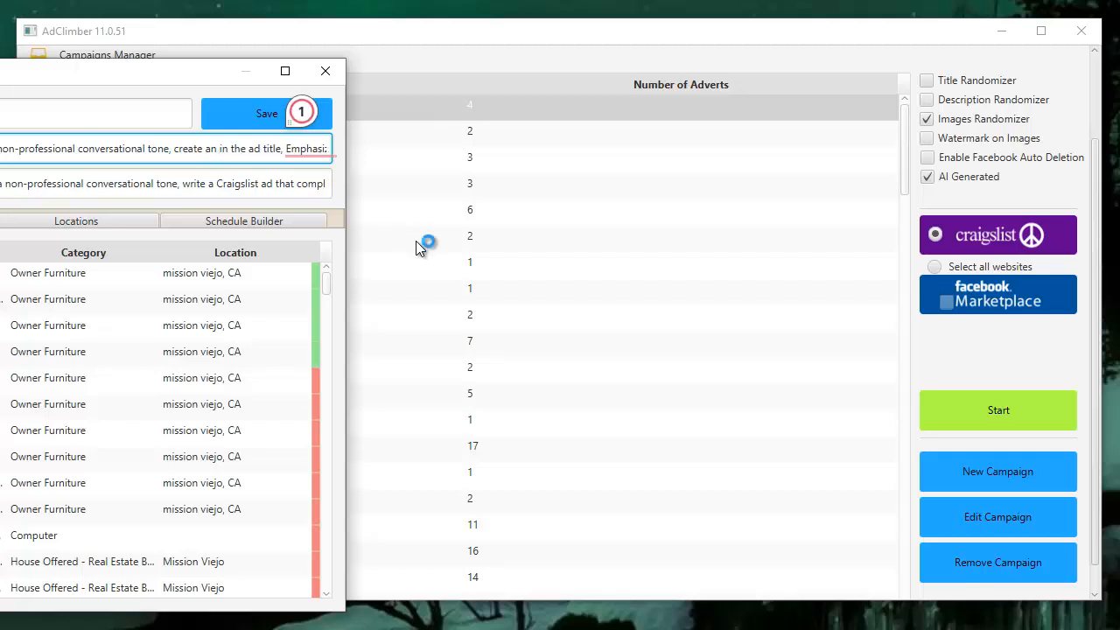
text(call to )
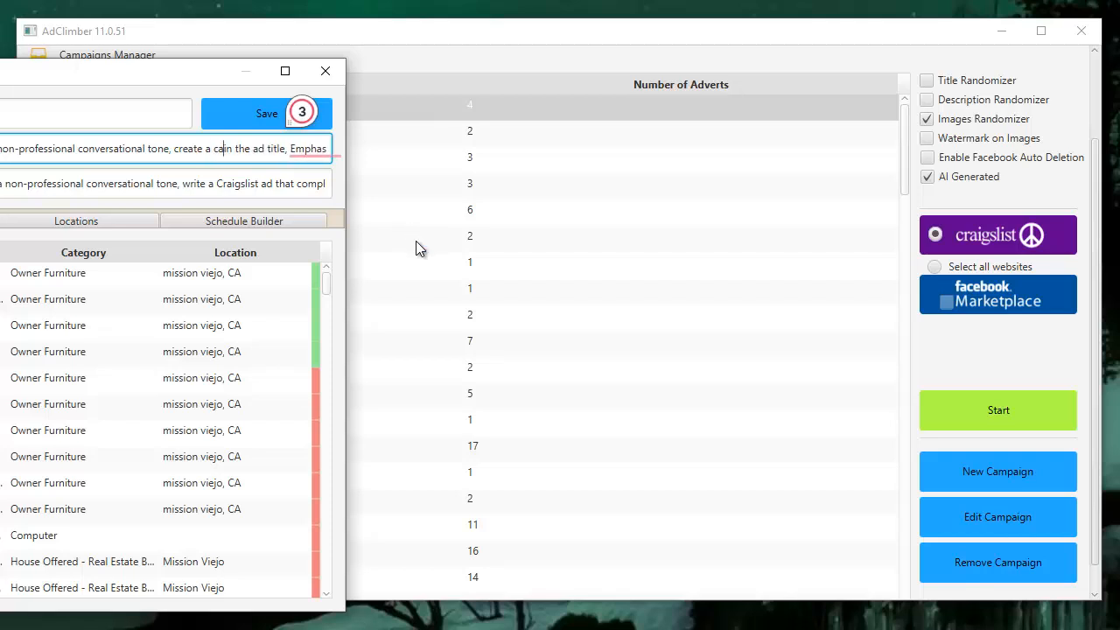
text(actio)
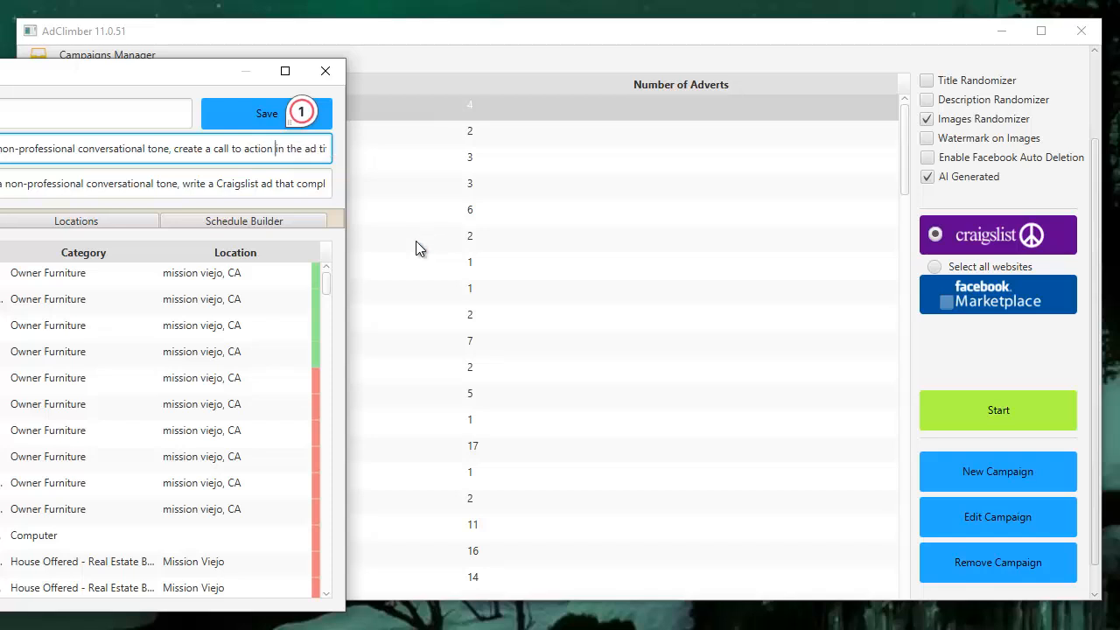
text(n)
- Add a request for light emojis to the first prompt, just before the sentence about emphasizing keywords with bold font
key(End)
text(, )
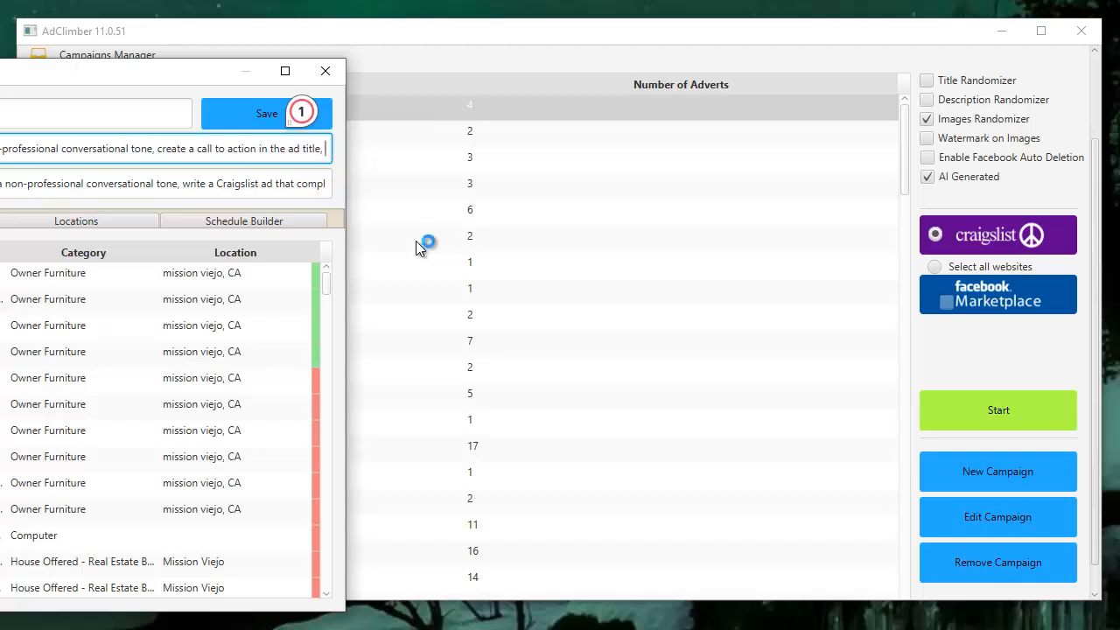
text(Emphasize keywords with bold font for maximum SEO value on craigslist.org.)
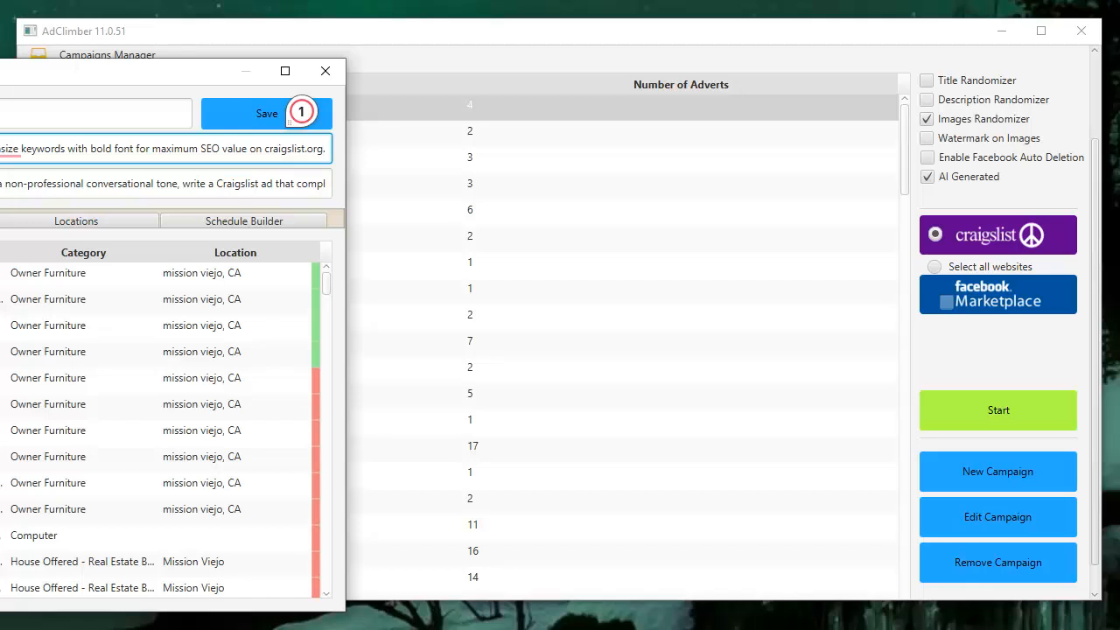
text(body )
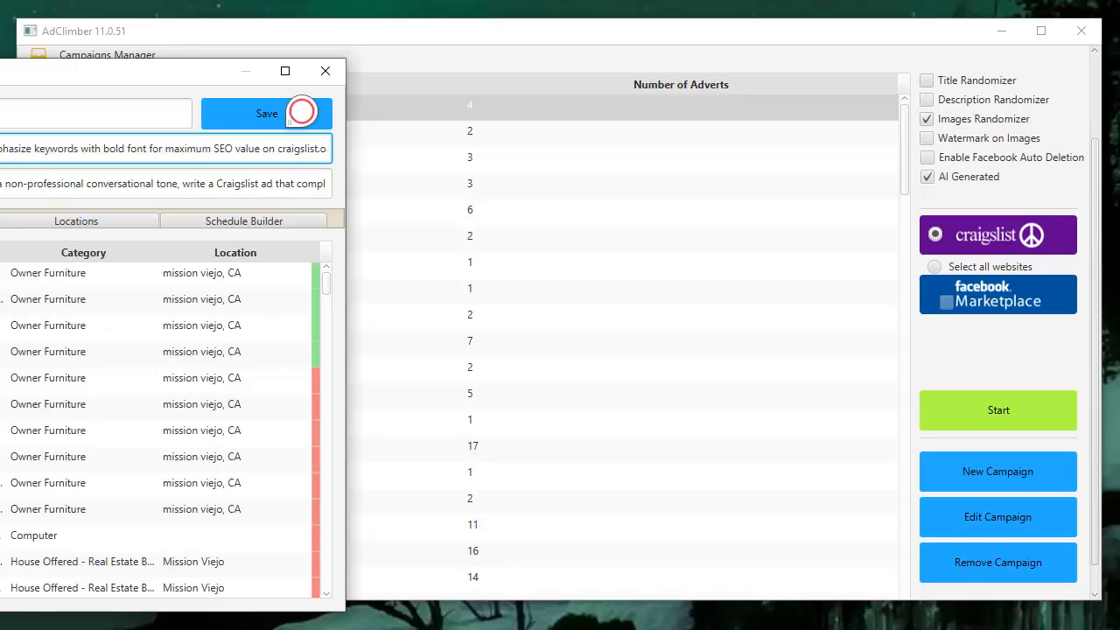
text(ght emo Em)
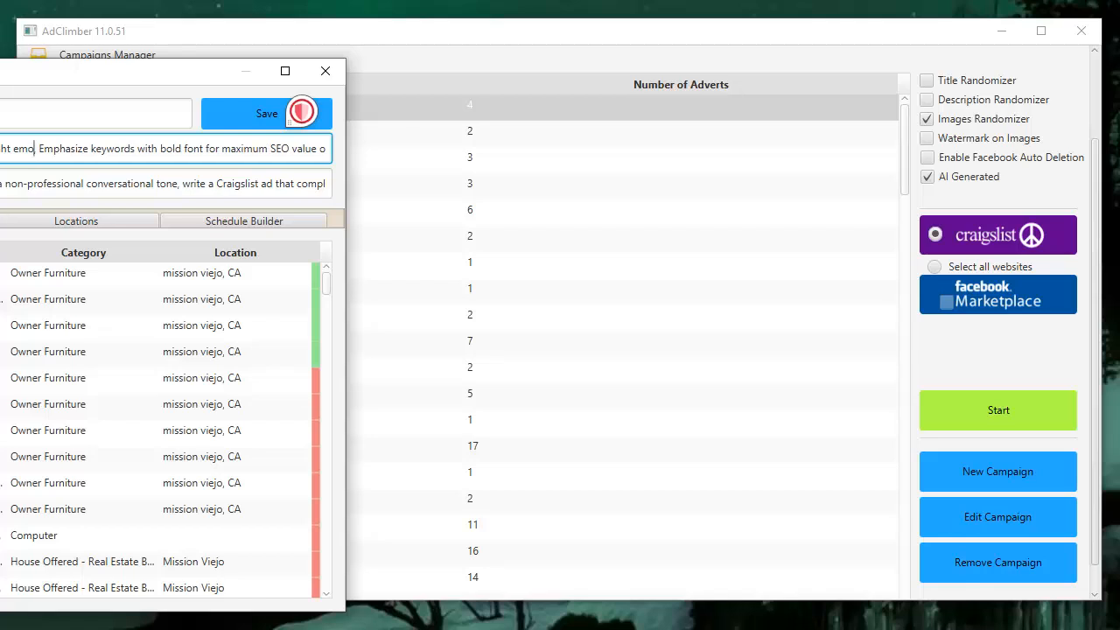
text(jis)
key(BackSpace)
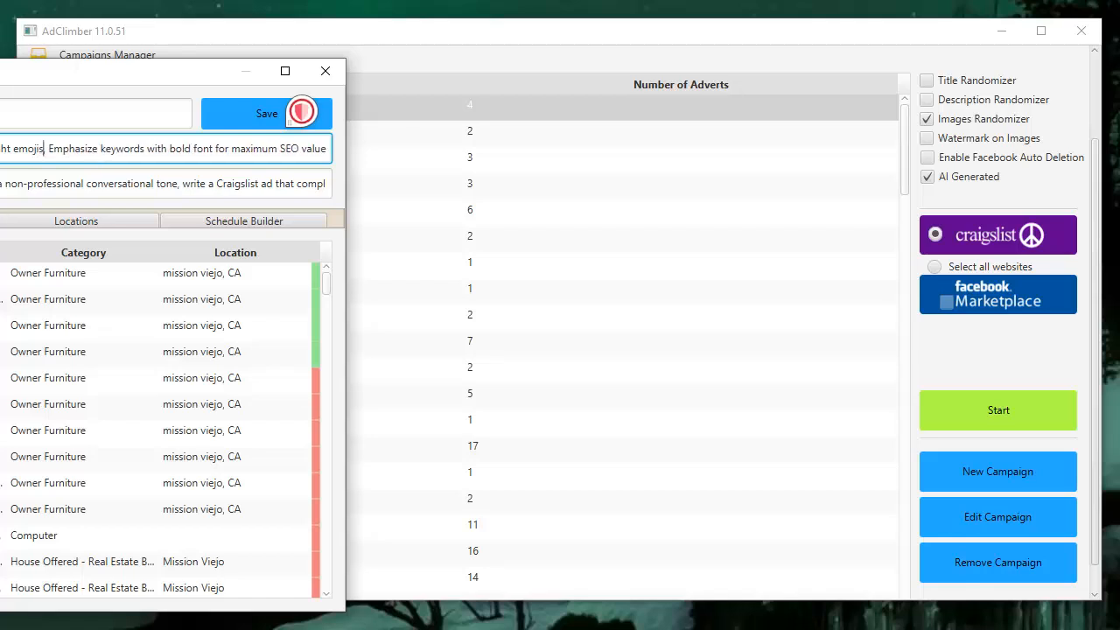
- Insert "with light emojis" after "non-professional conversational tone," in the second prompt
click(300, 111)
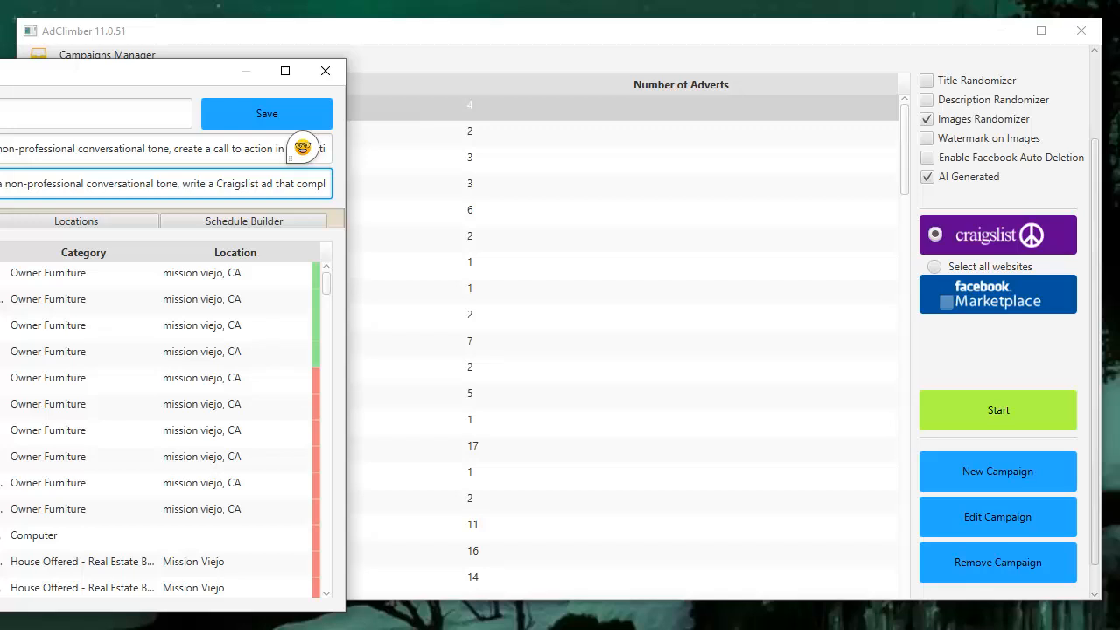
key(End)
key(shift+Home)
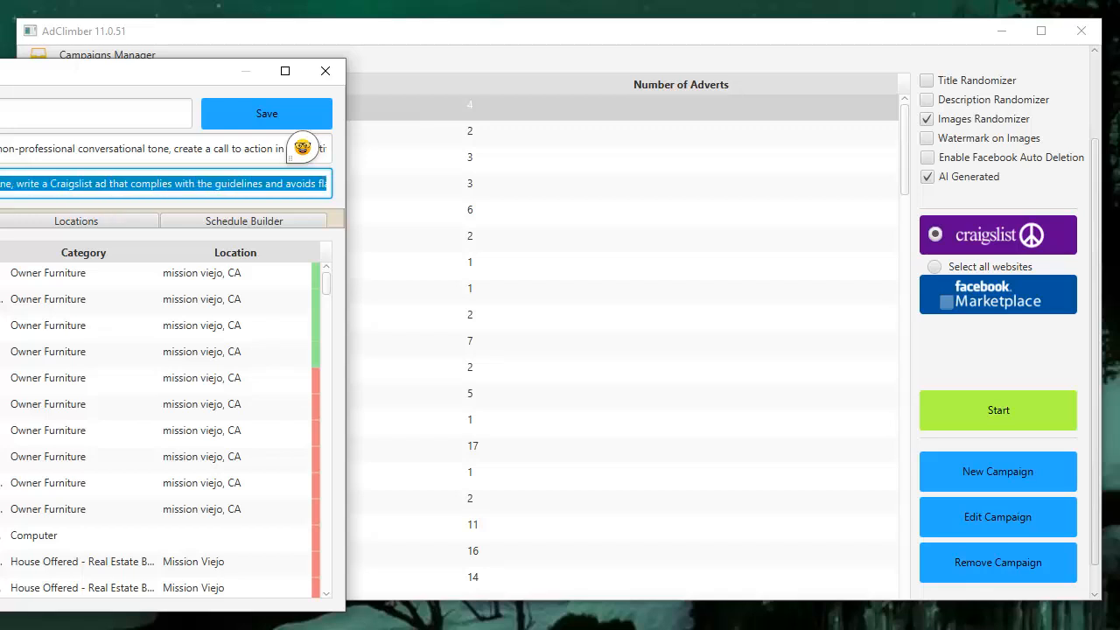
click(66, 186)
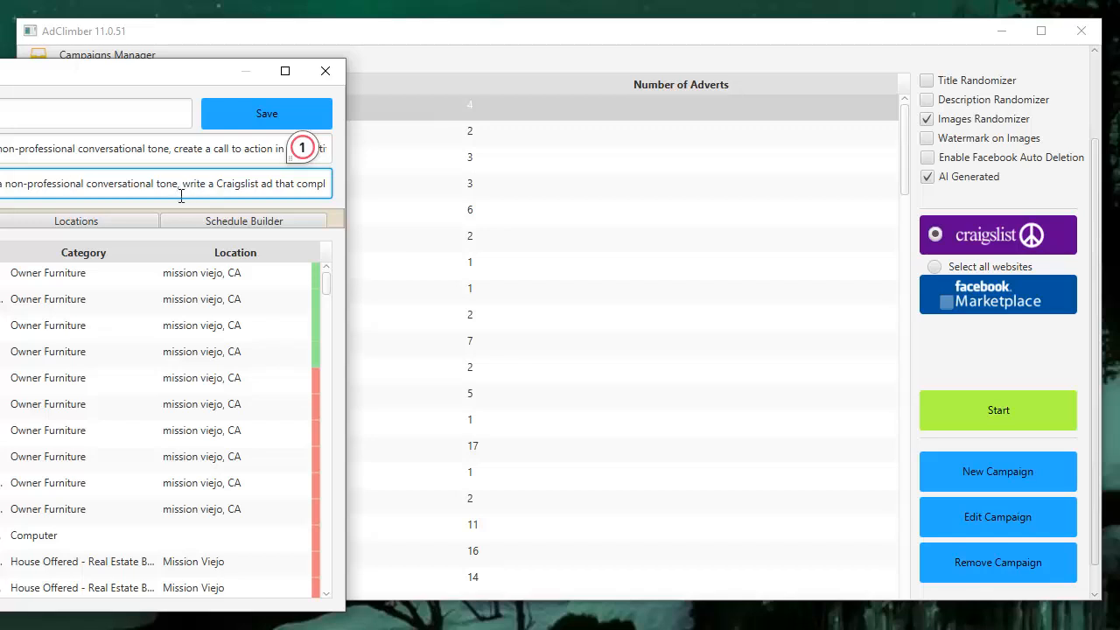
text(, with lig)
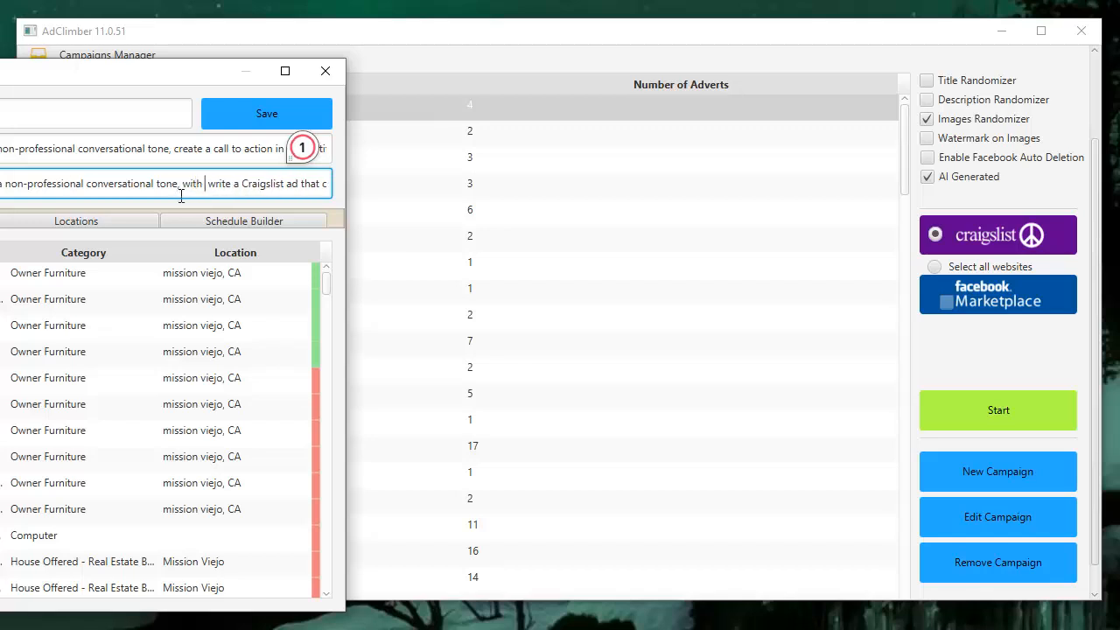
text(ht emojis)
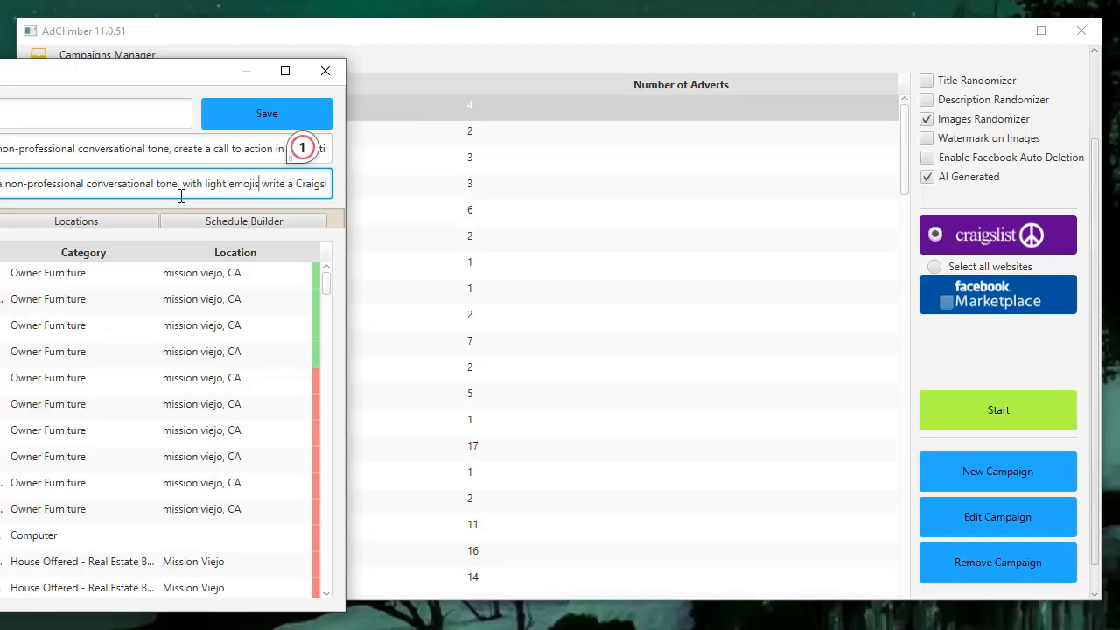
- Append to the second prompt a request to include a list of ten search terms that people are typing to find apartments in Newport Beach CA
key(ctrl+a)
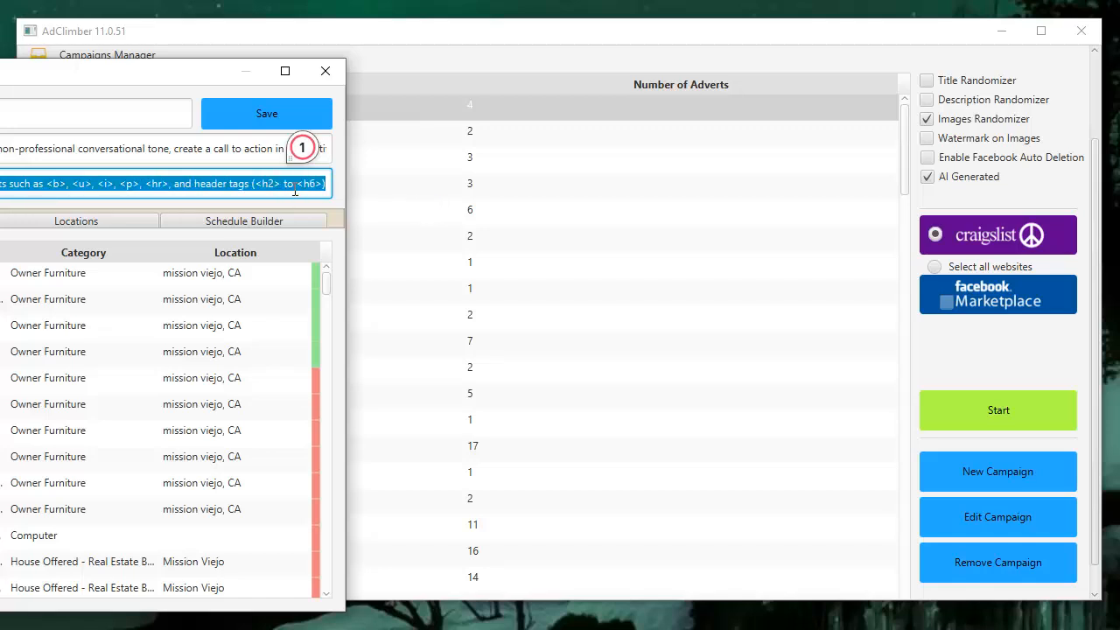
click(326, 182)
click(326, 182)
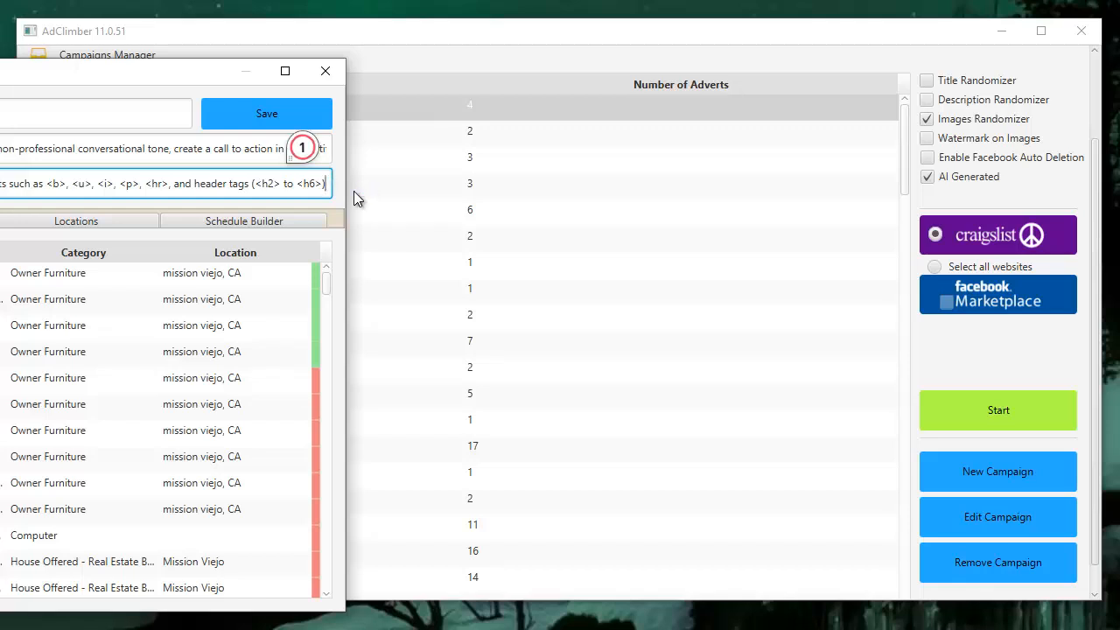
text(, incl)
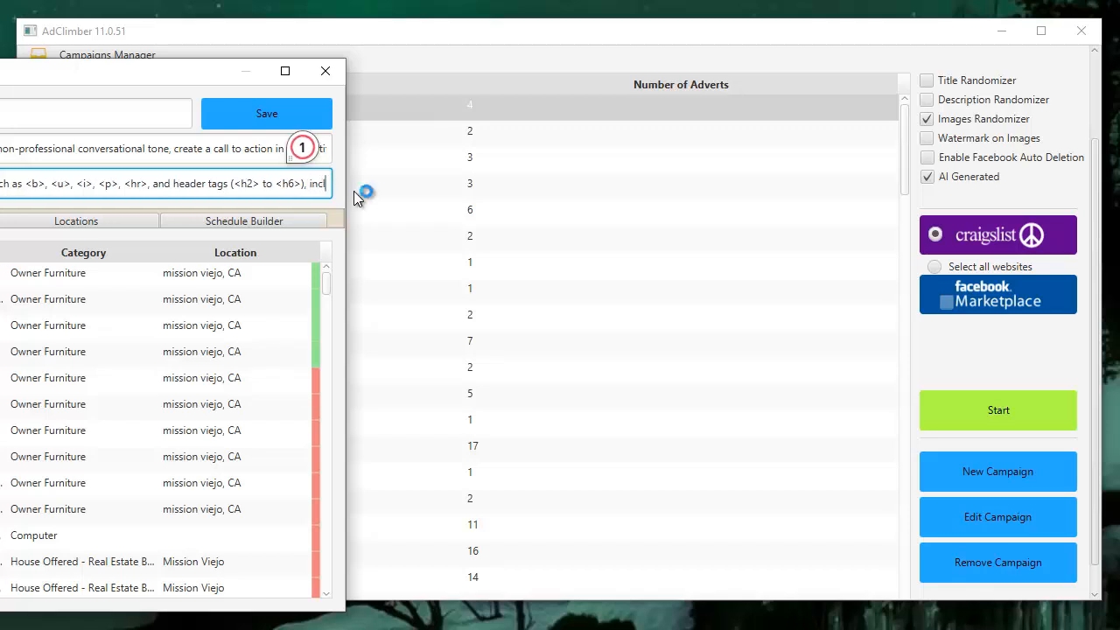
text(de a )
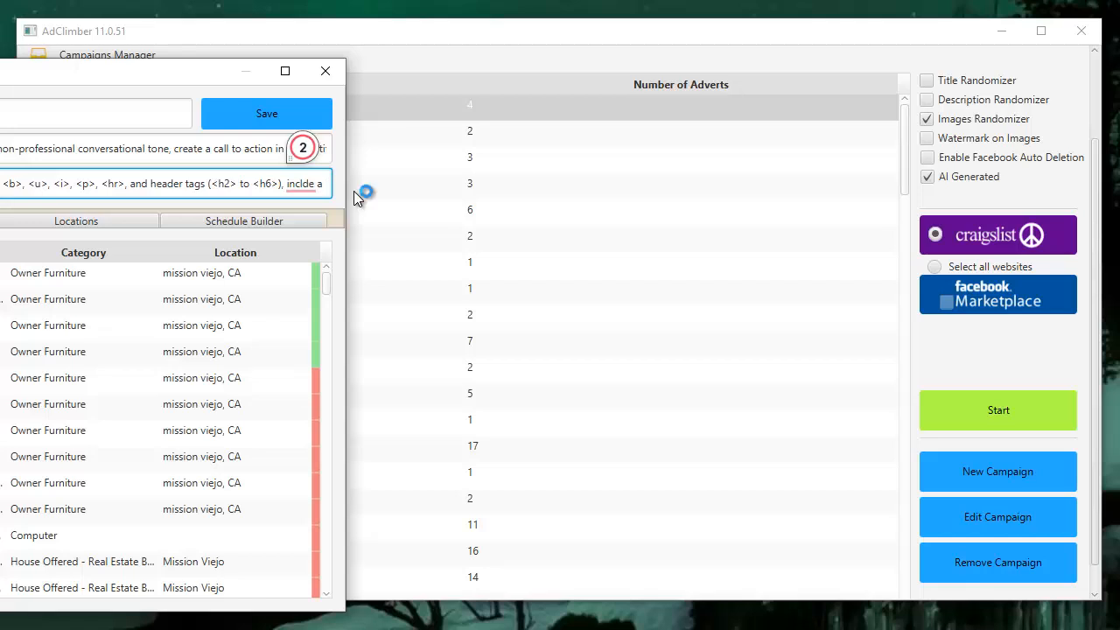
text(list )
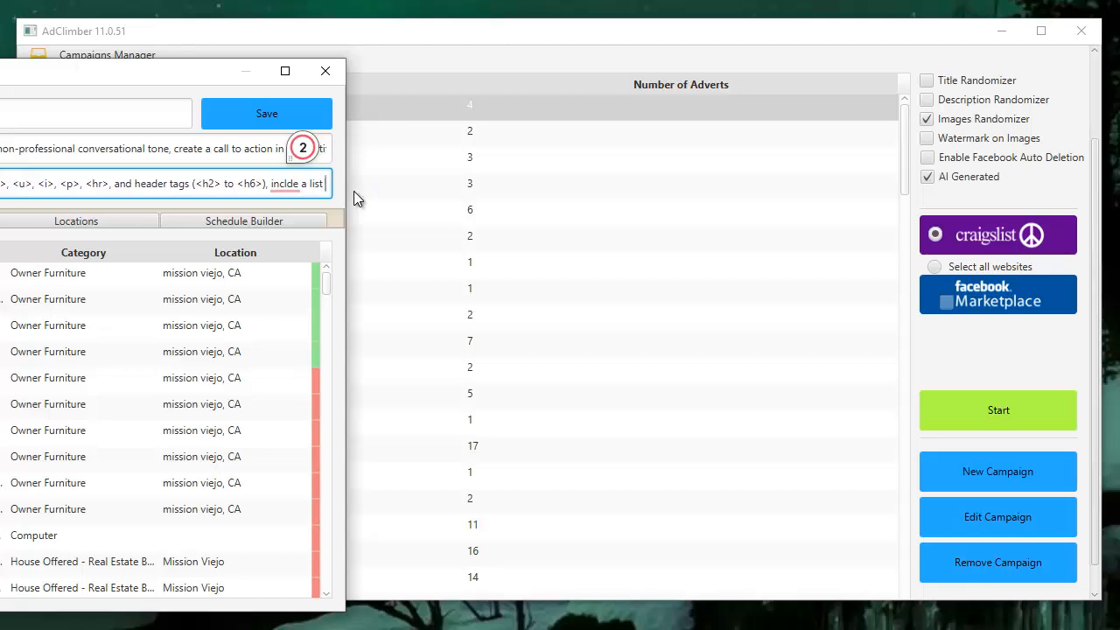
text(of ten)
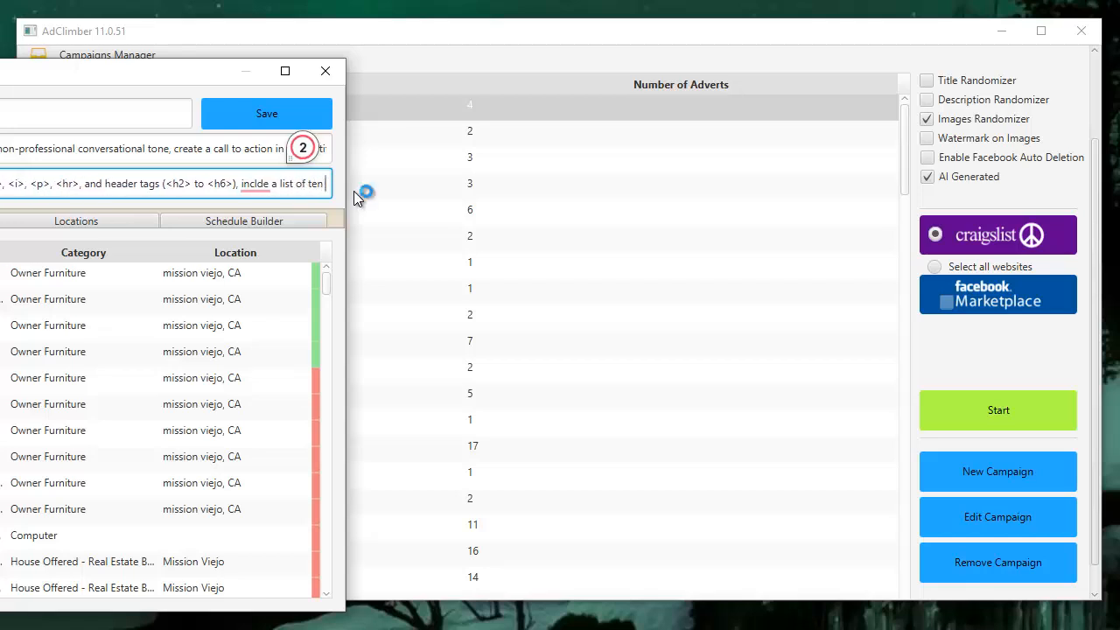
text( search)
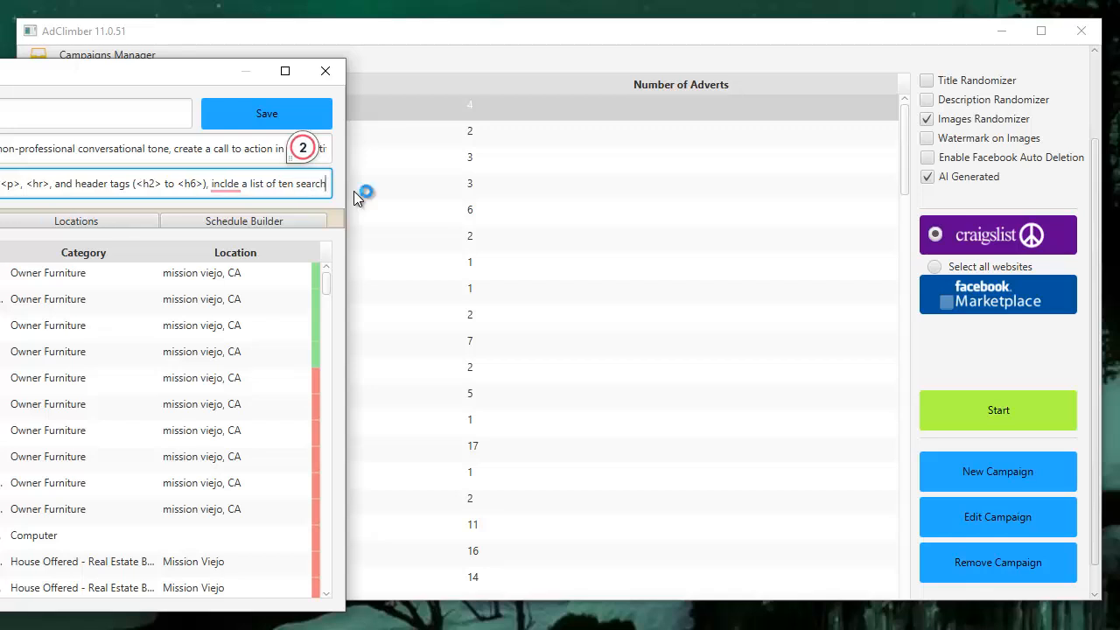
text( terms th)
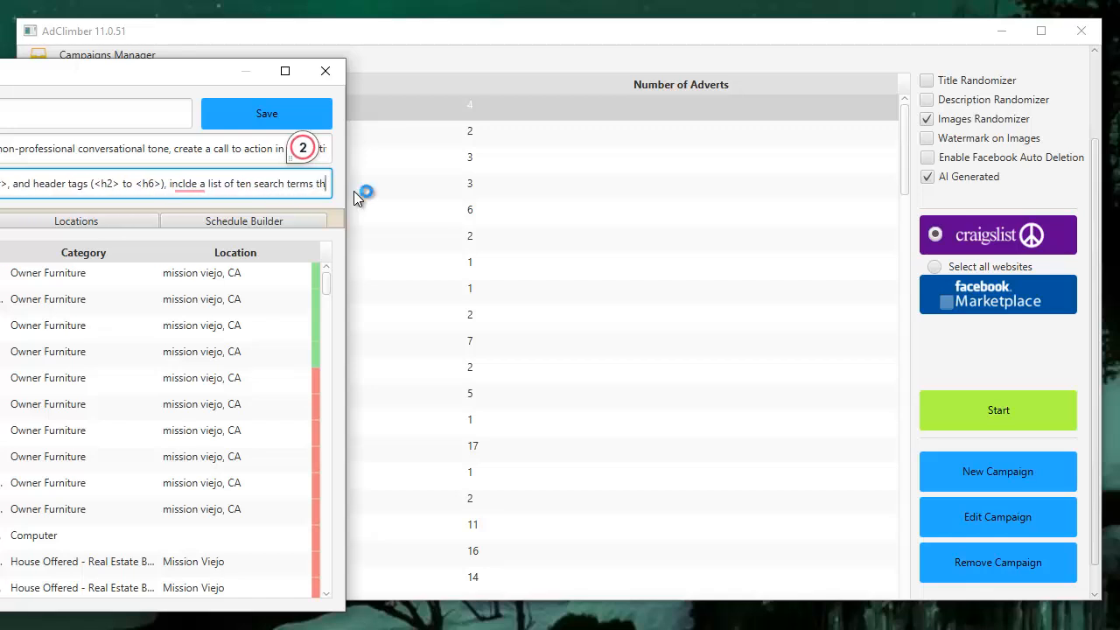
text(at peop)
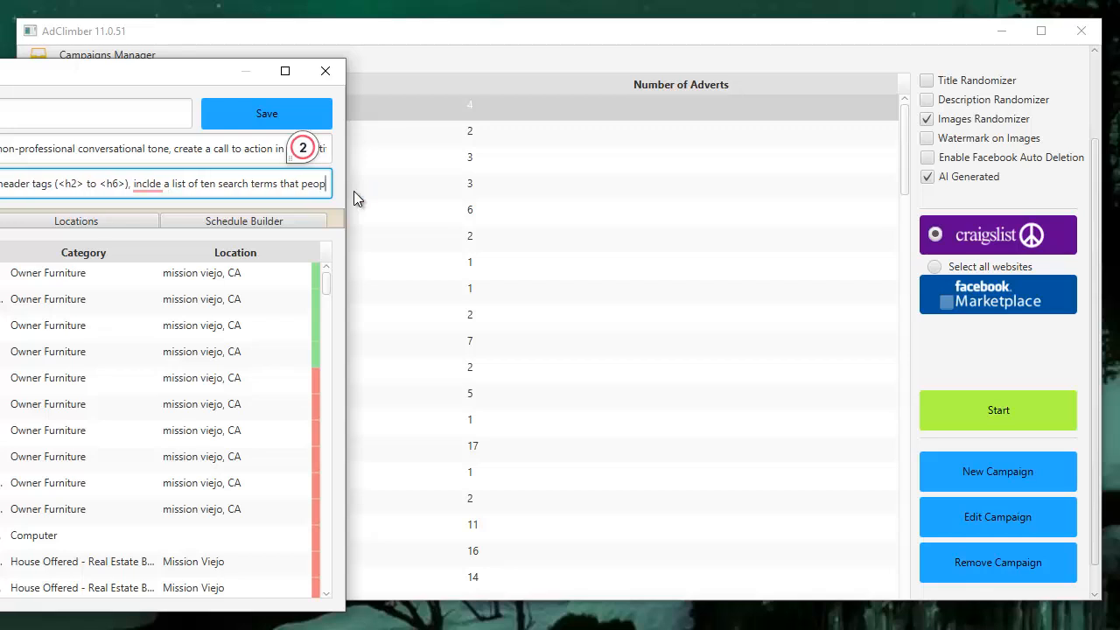
text(le are typ)
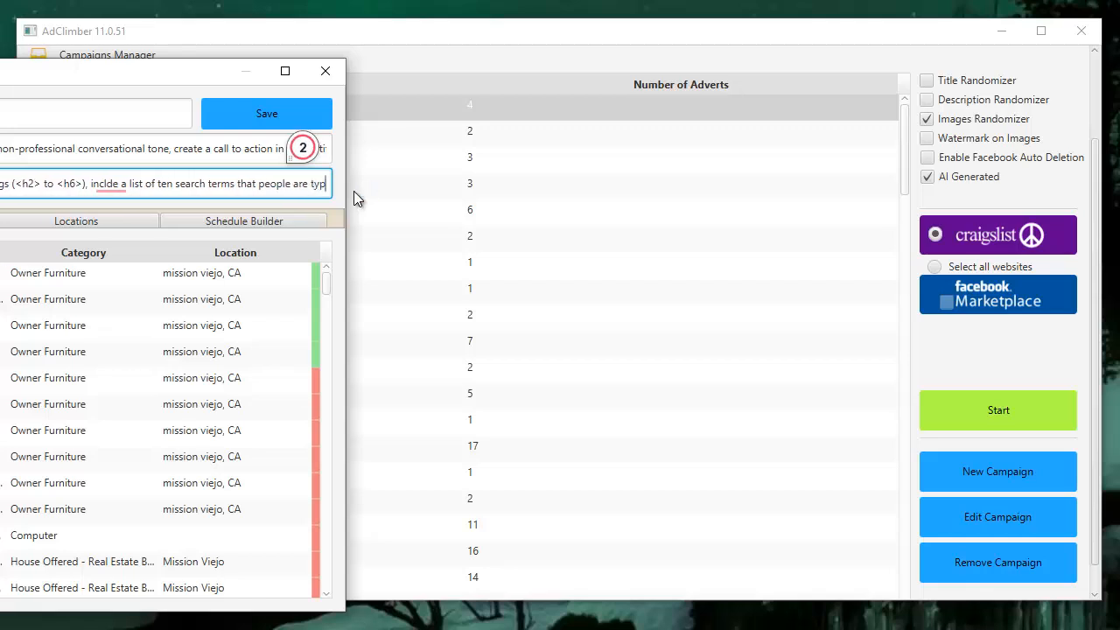
text(ing )
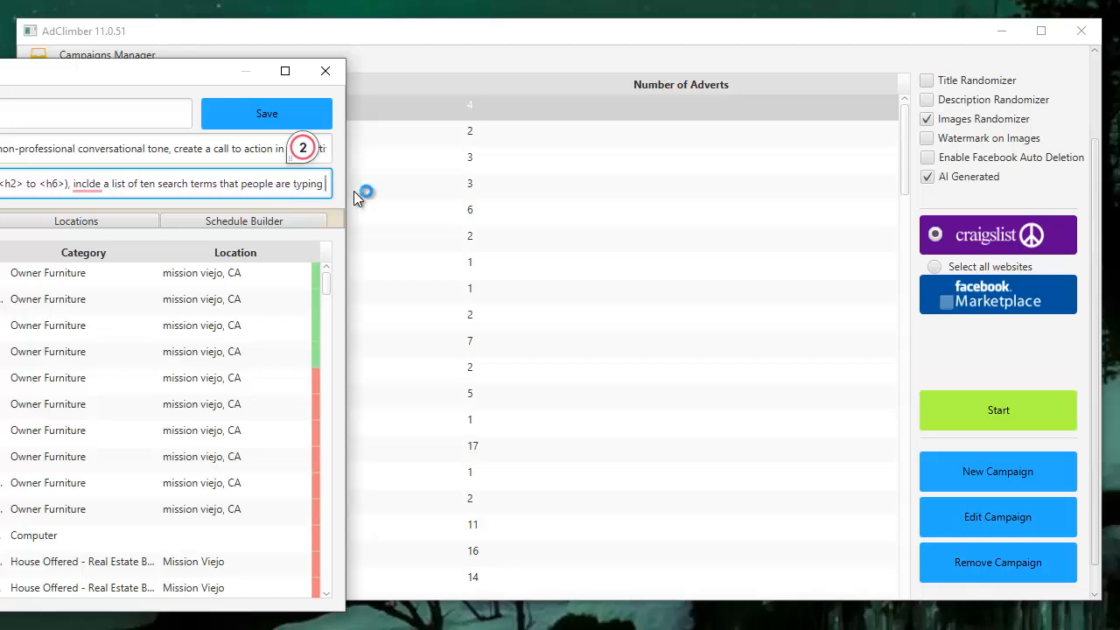
text(to find)
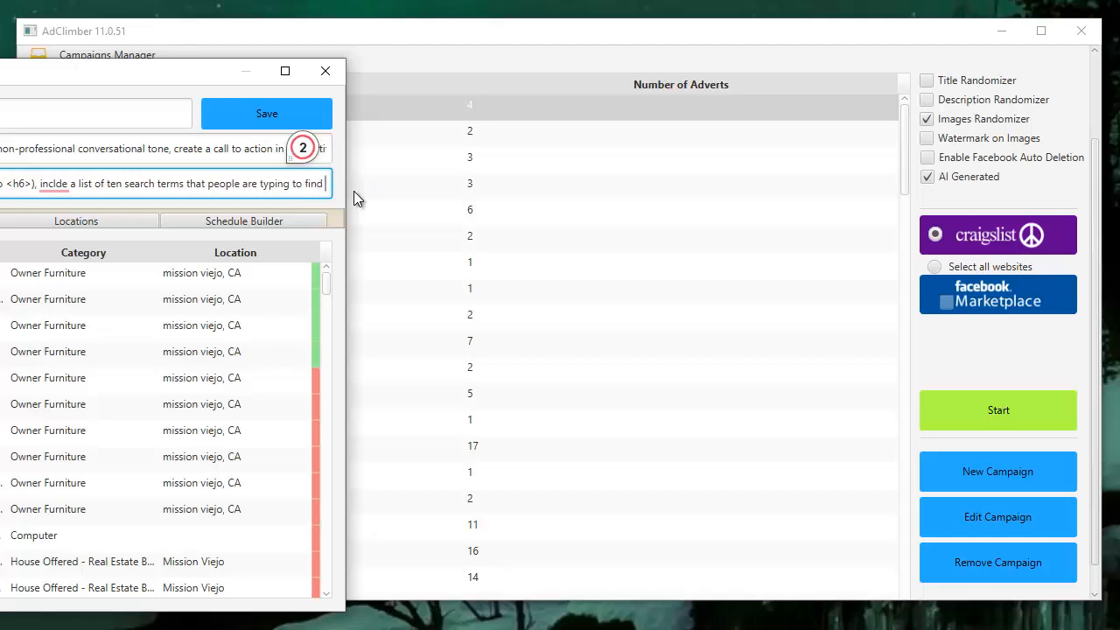
text( apart)
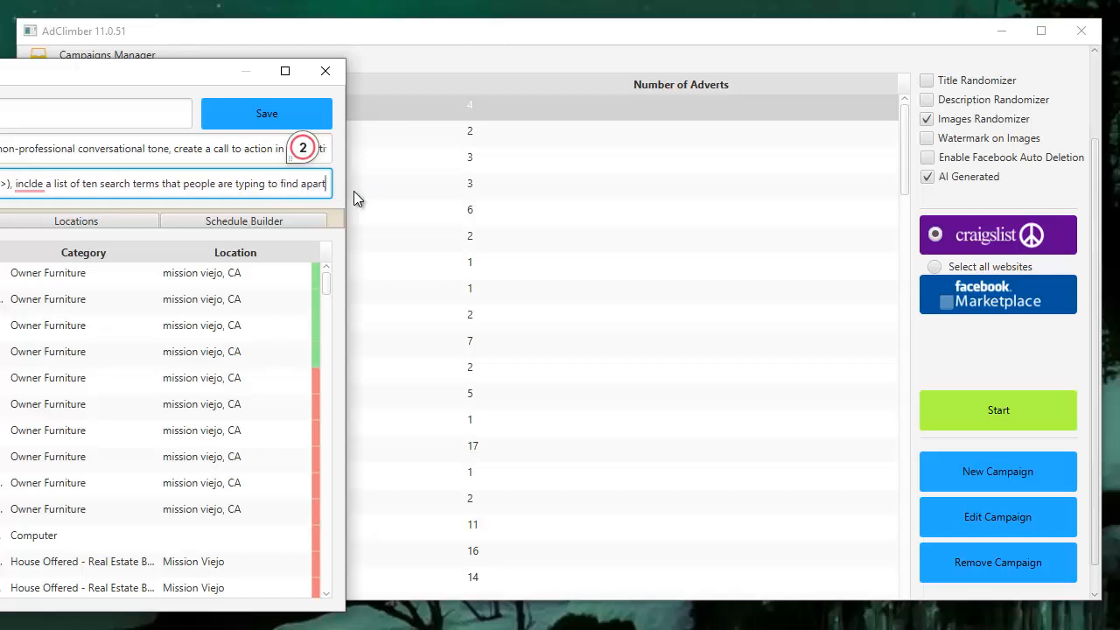
text(ments )
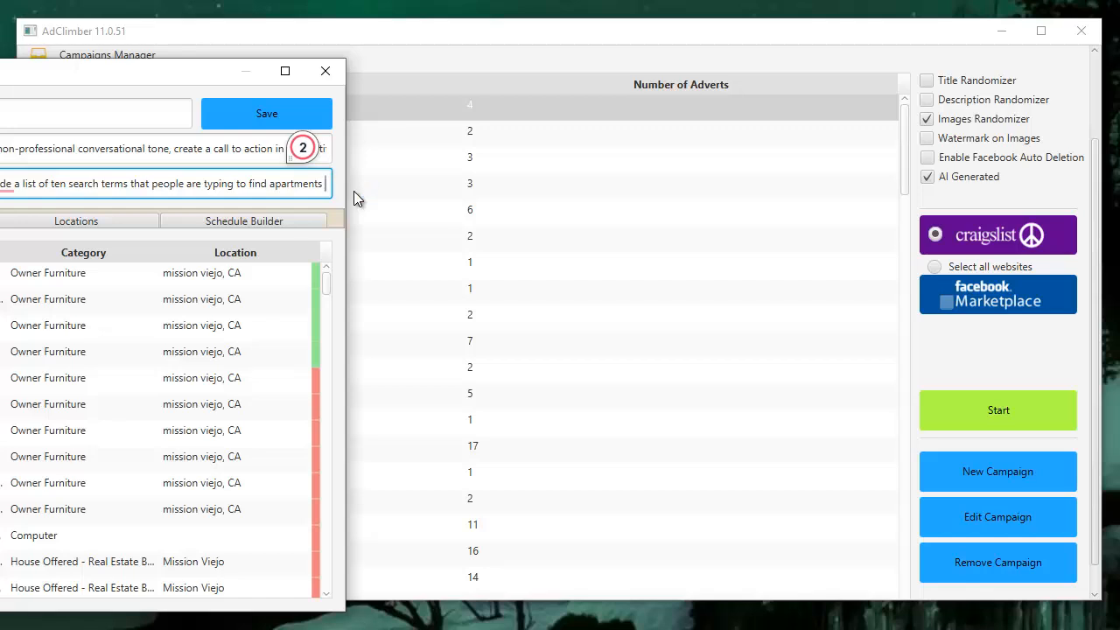
text(in Newp)
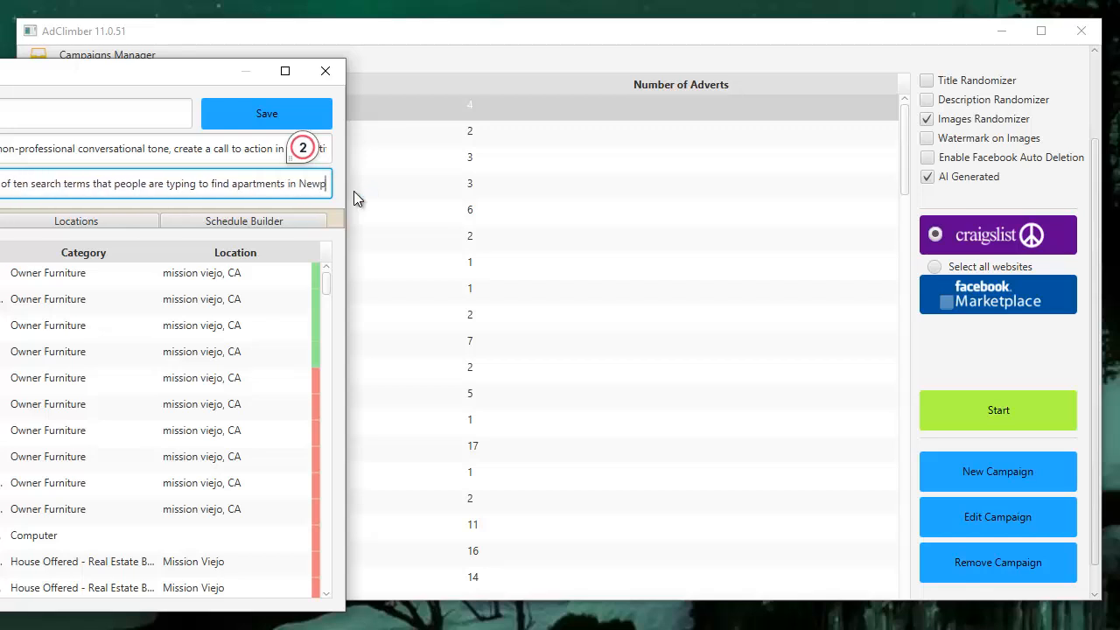
text(port Beac)
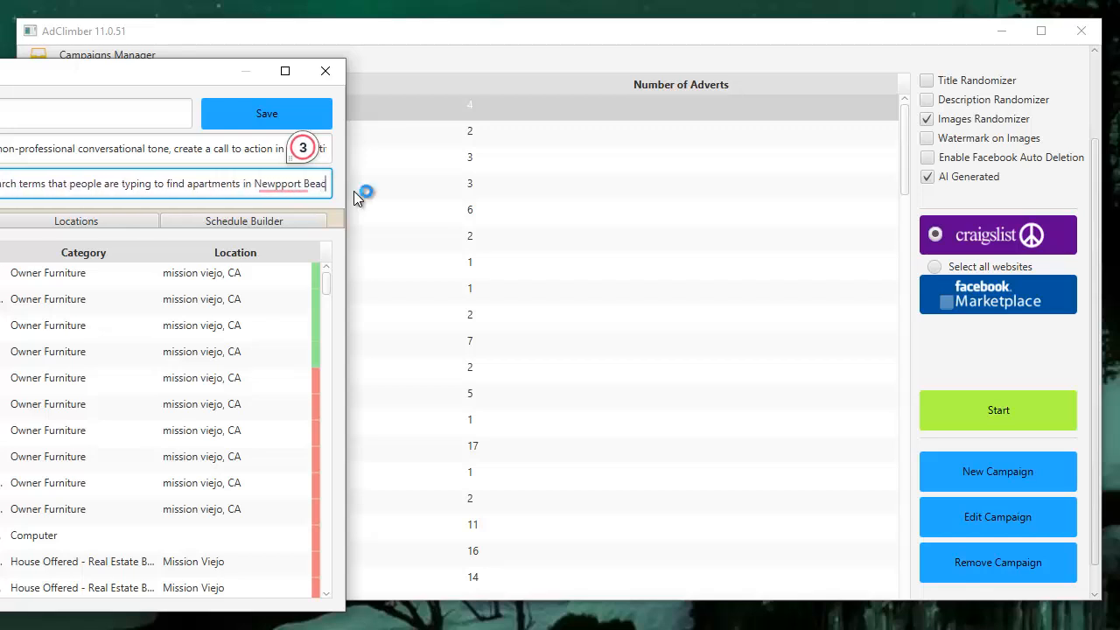
text(h CA)
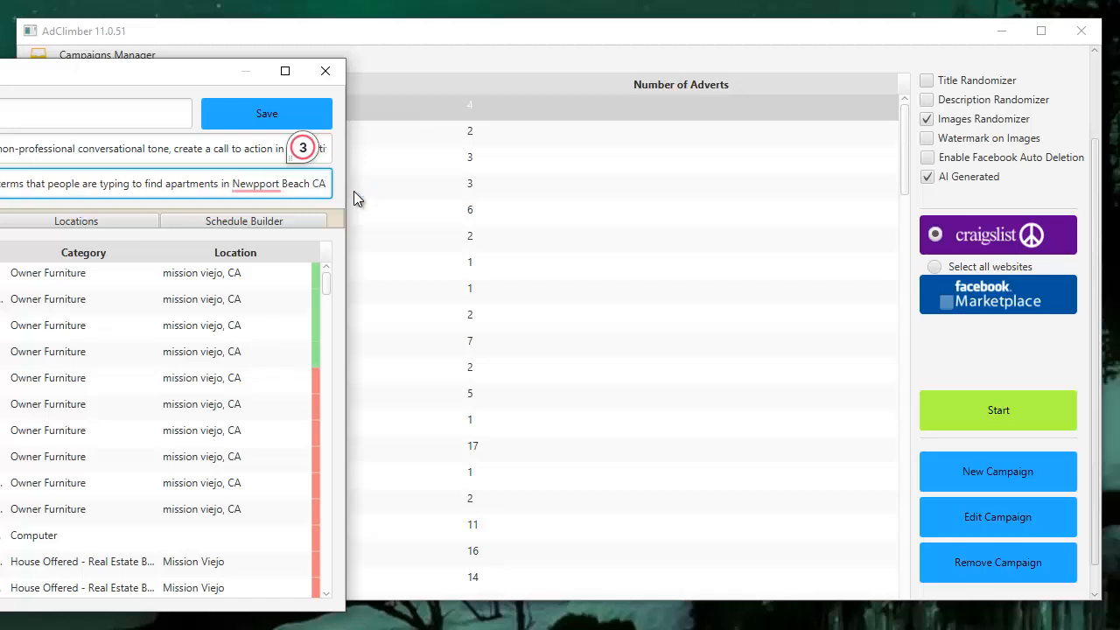
- Correct the misspelled city name in the second prompt to "Newport" using the suggested spelling
right_click(250, 184)
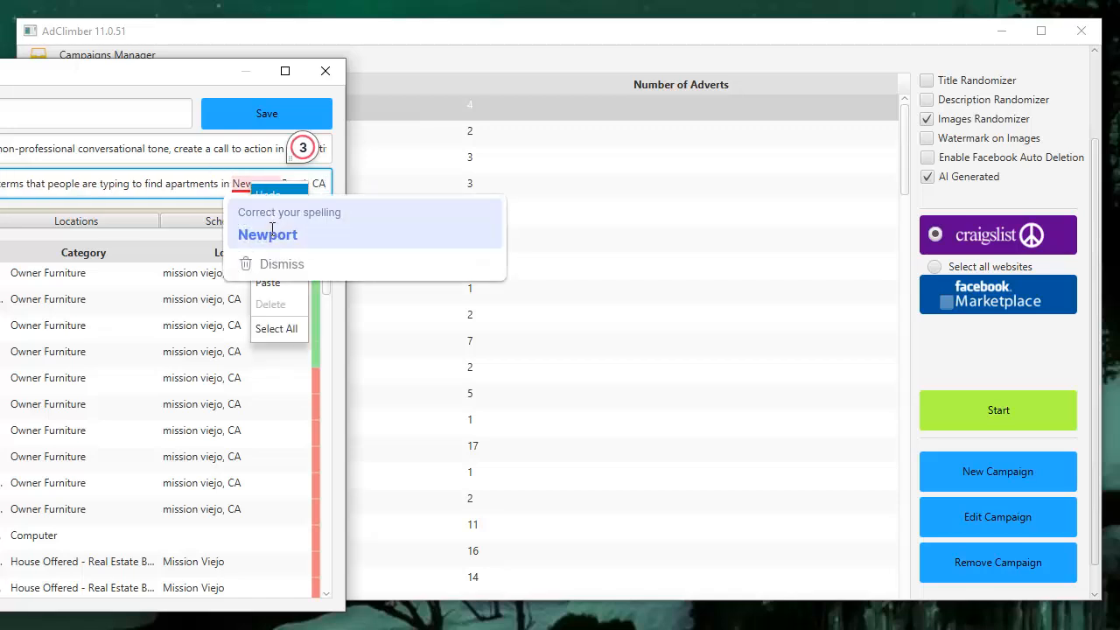
click(267, 236)
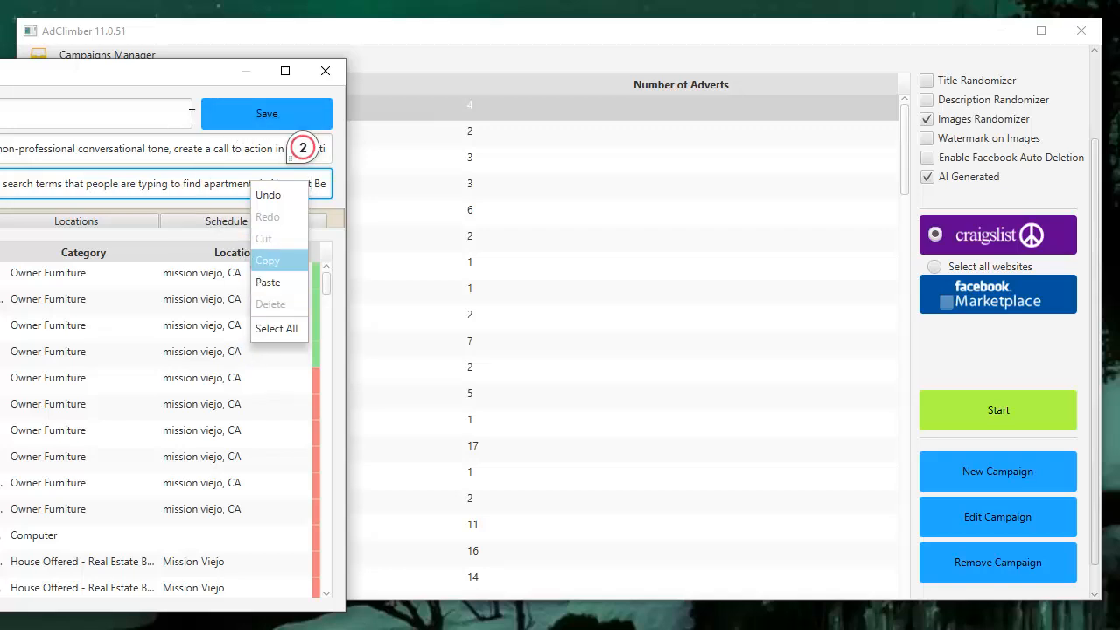
key(Escape)
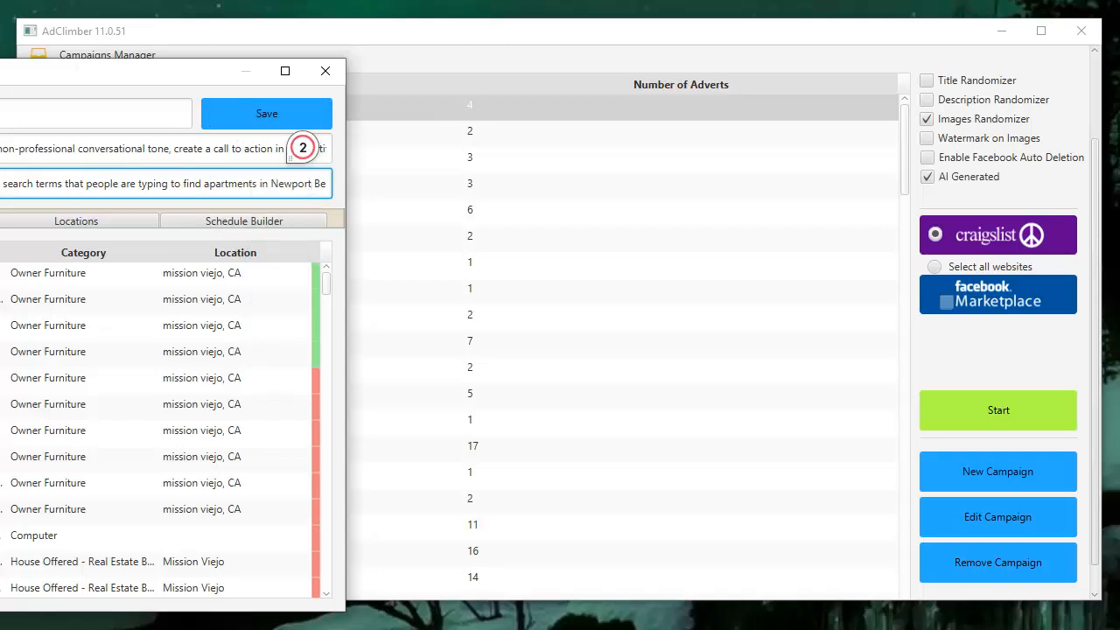
- Choose advert 67, a 1 bd, 1 ba, 754 sq ft Newport Beach listing, for the new campaign
key(BackSpace)
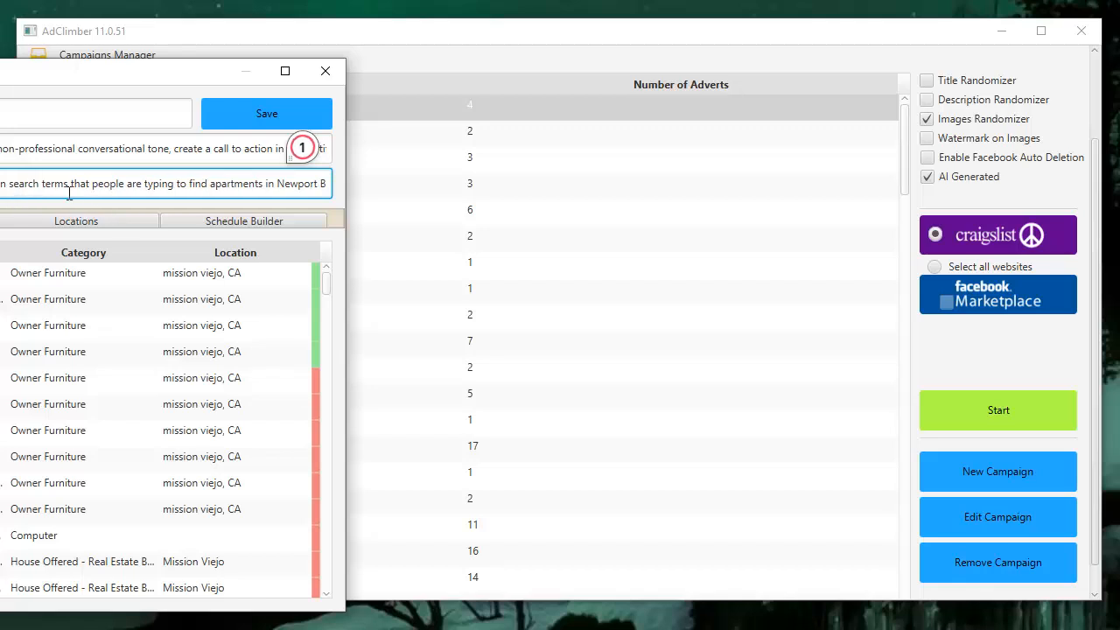
scroll(70, 315, down, 5)
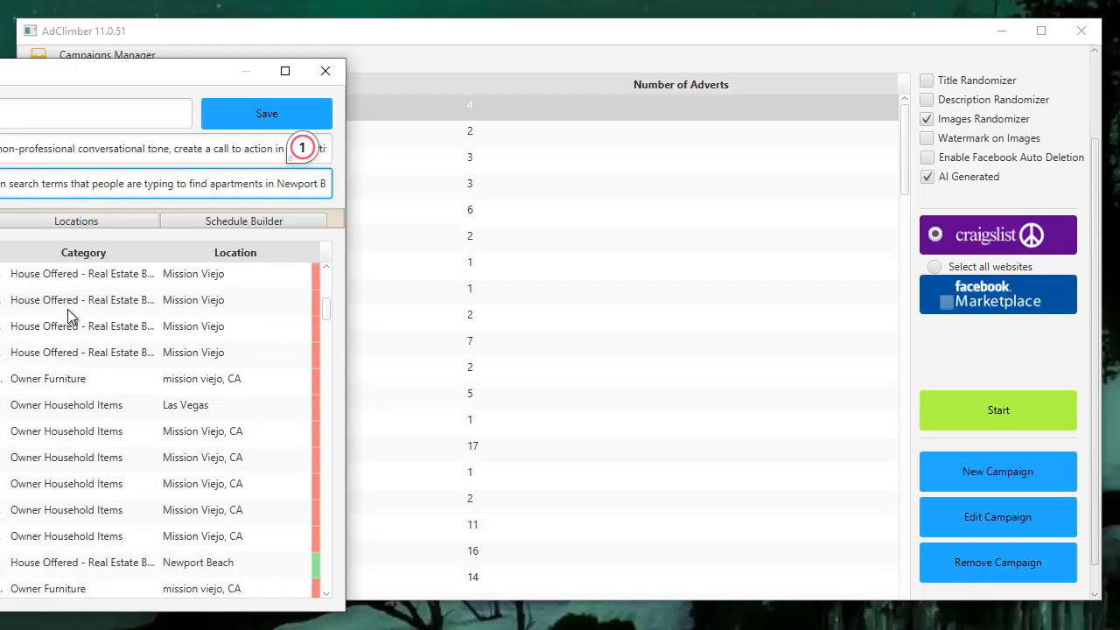
scroll(81, 337, down, 10)
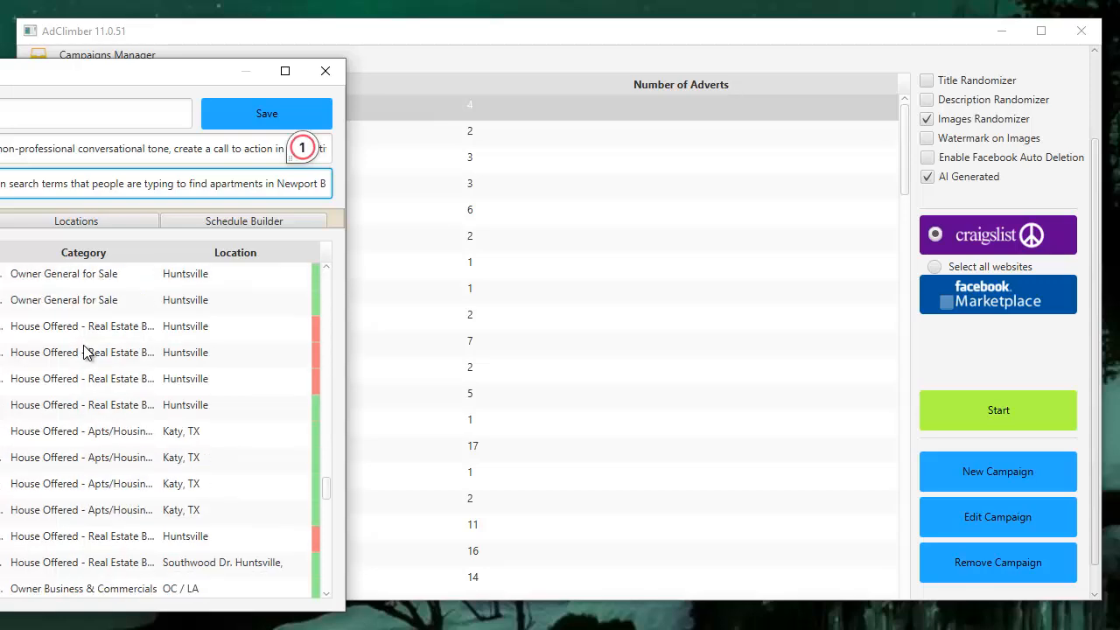
scroll(87, 354, down, 8)
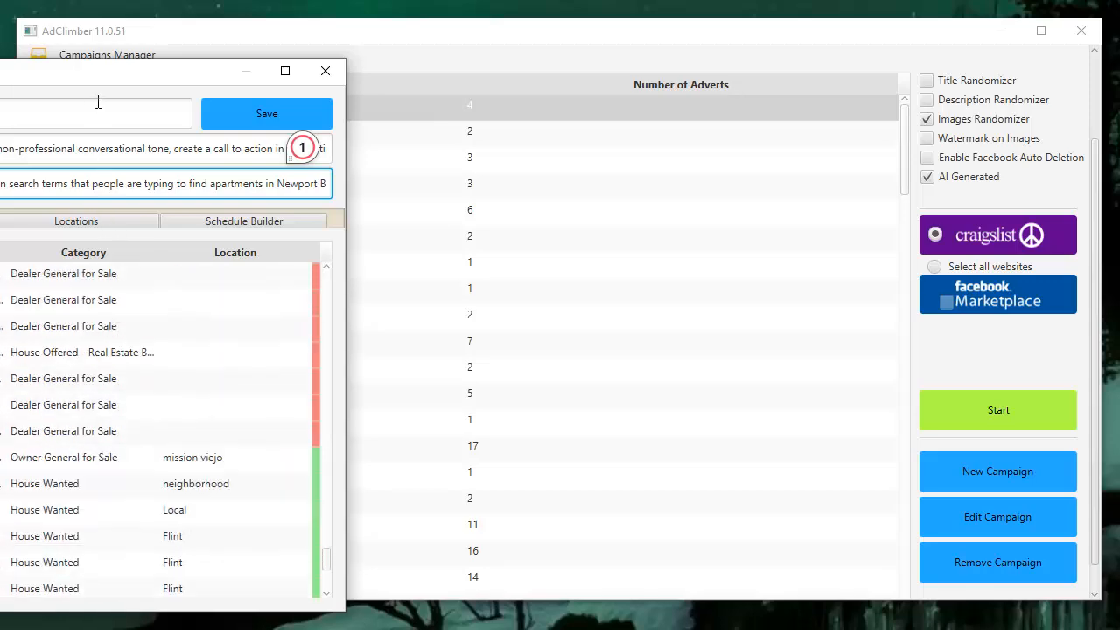
drag(161, 77, 379, 65)
scroll(181, 365, up, 4)
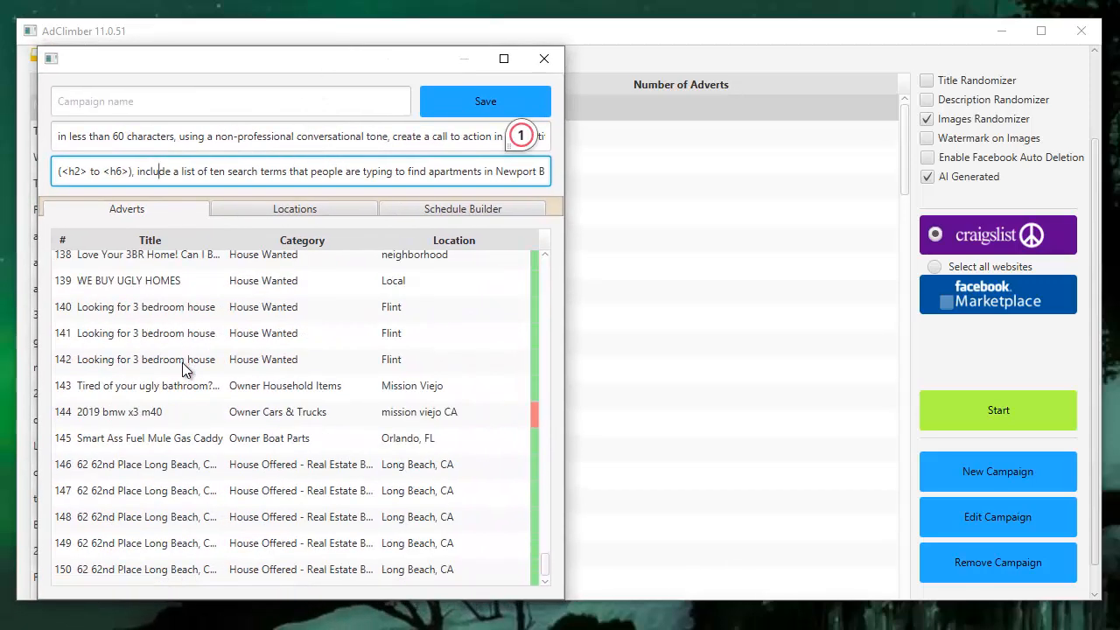
scroll(182, 366, up, 16)
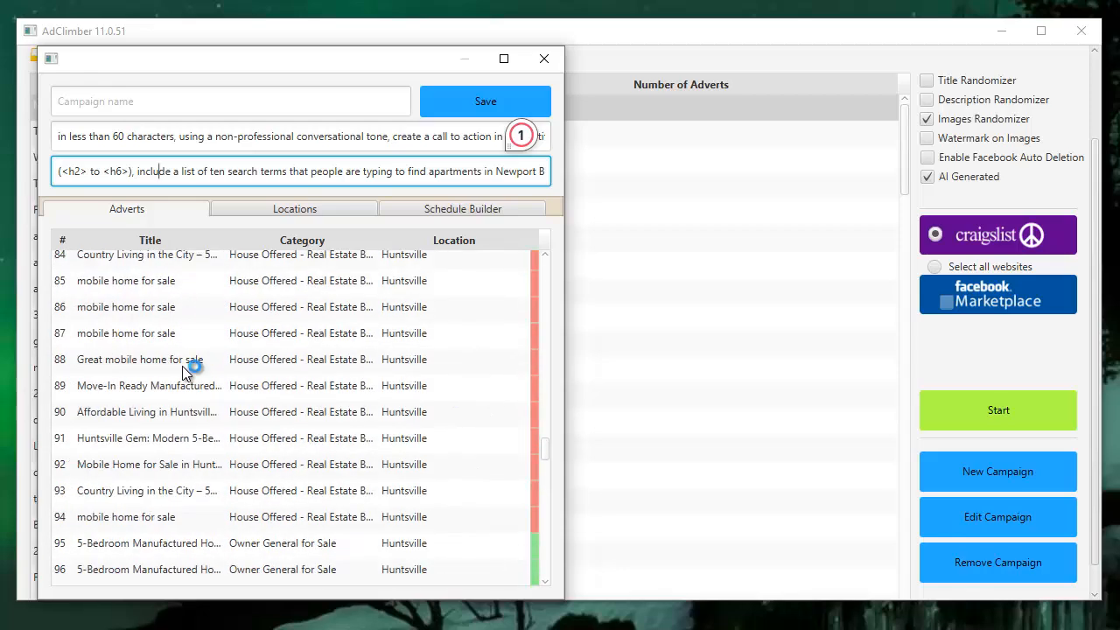
scroll(182, 366, up, 3)
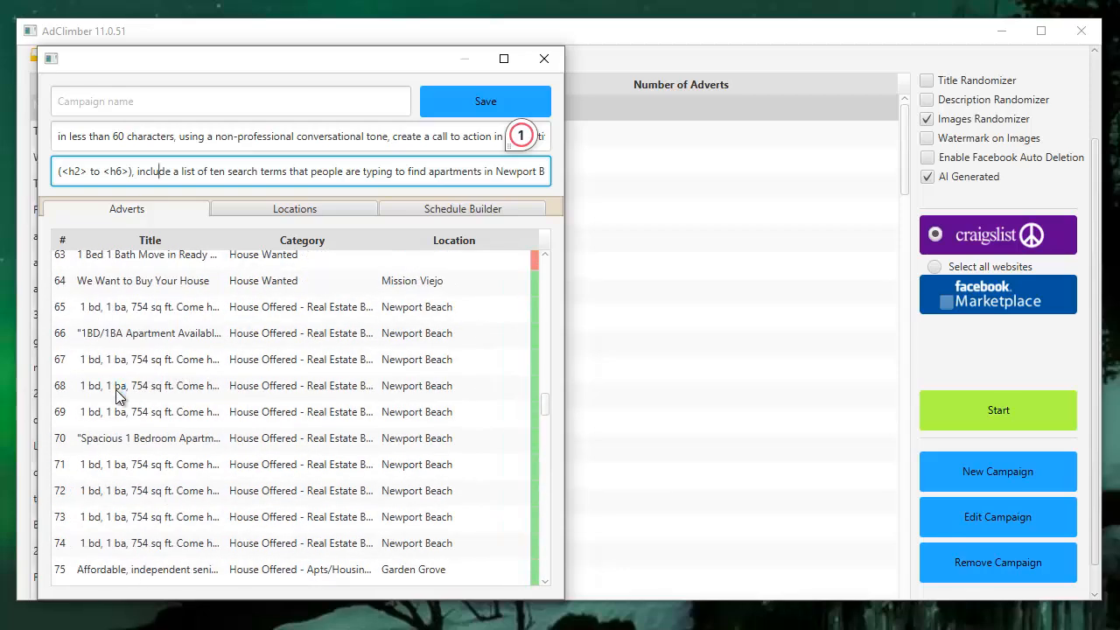
click(126, 365)
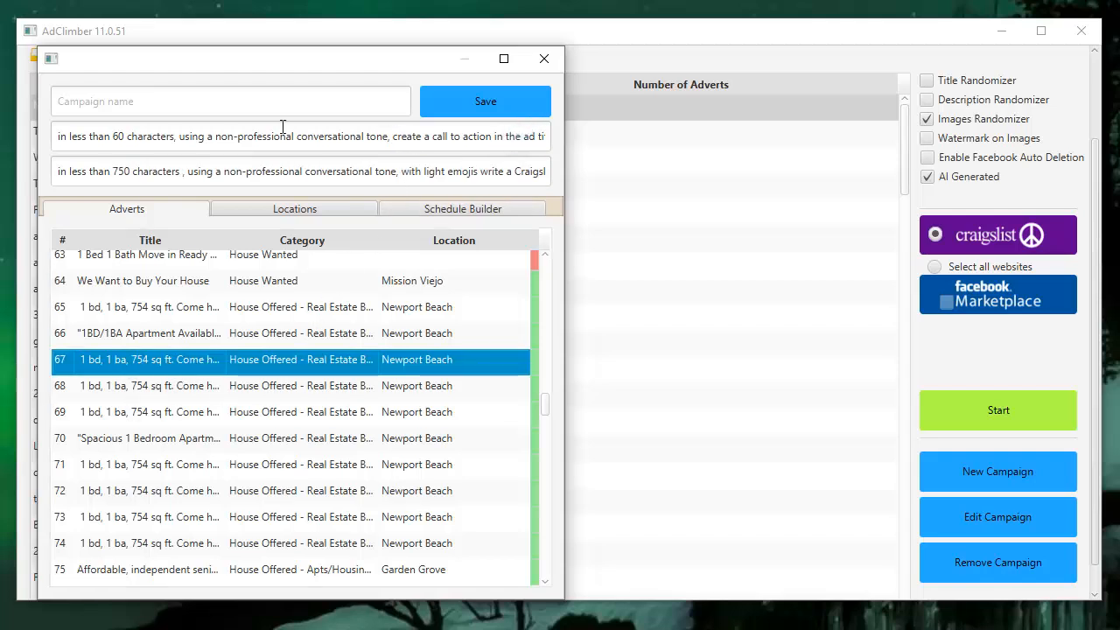
- Name the campaign "test3" and try to save it
click(261, 103)
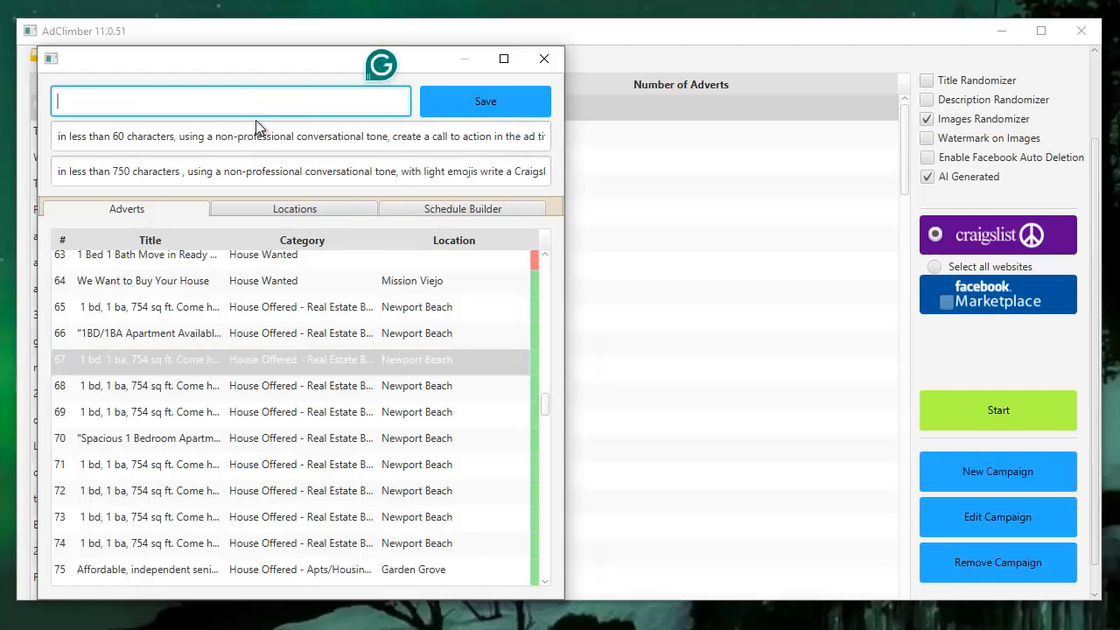
text(test3)
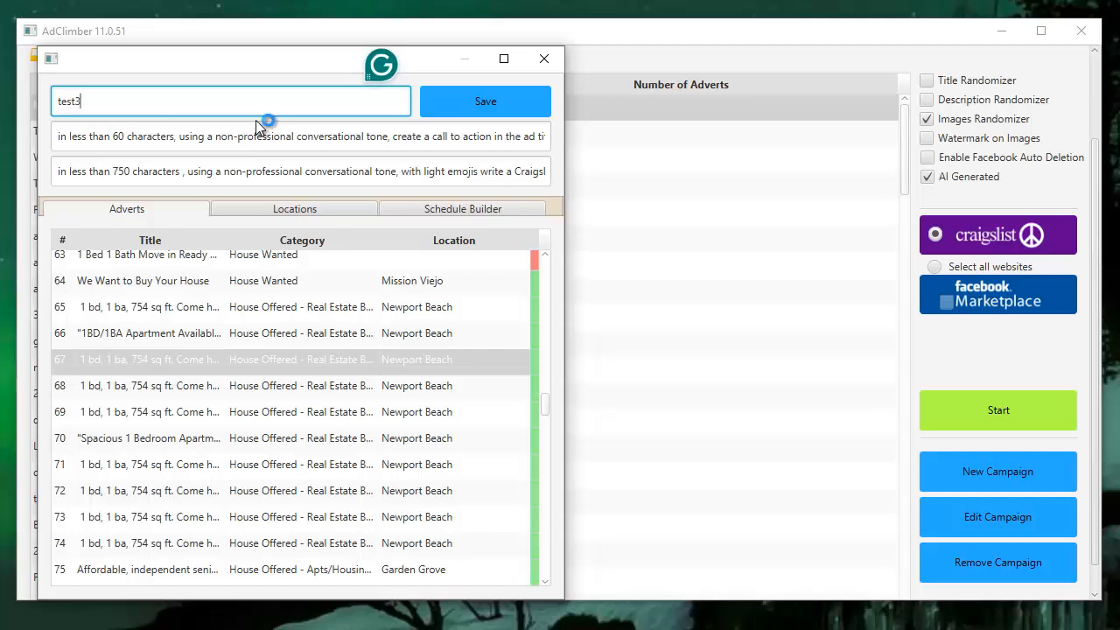
click(452, 115)
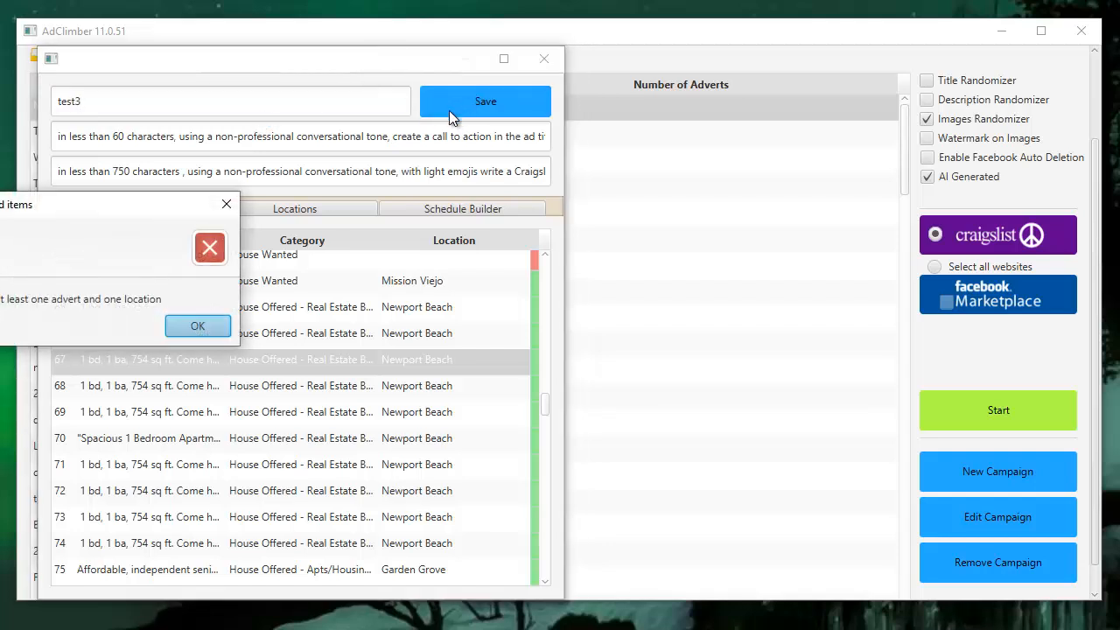
click(197, 325)
- Add orange co, ca, us as the campaign's location and save the campaign
click(275, 213)
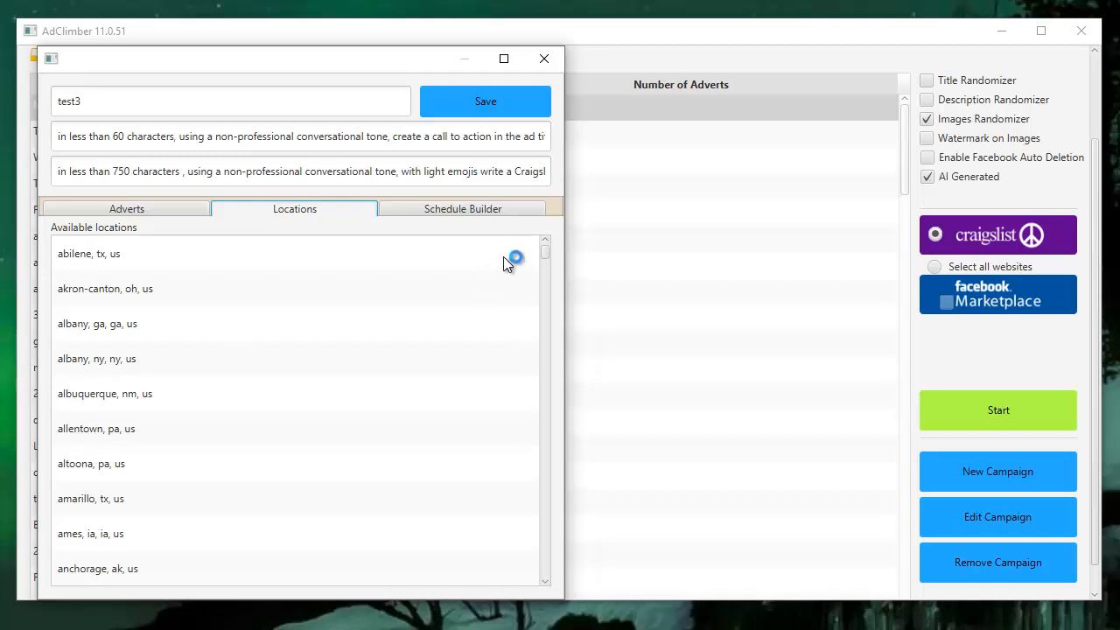
drag(544, 255, 546, 450)
scroll(425, 450, down, 8)
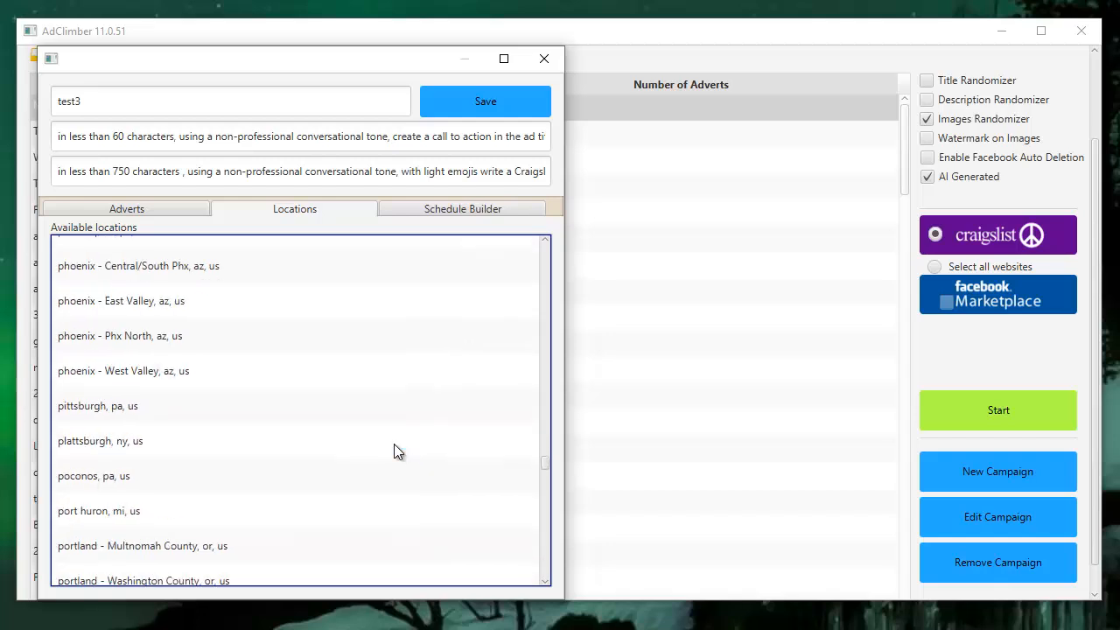
scroll(239, 429, up, 3)
scroll(97, 305, up, 1)
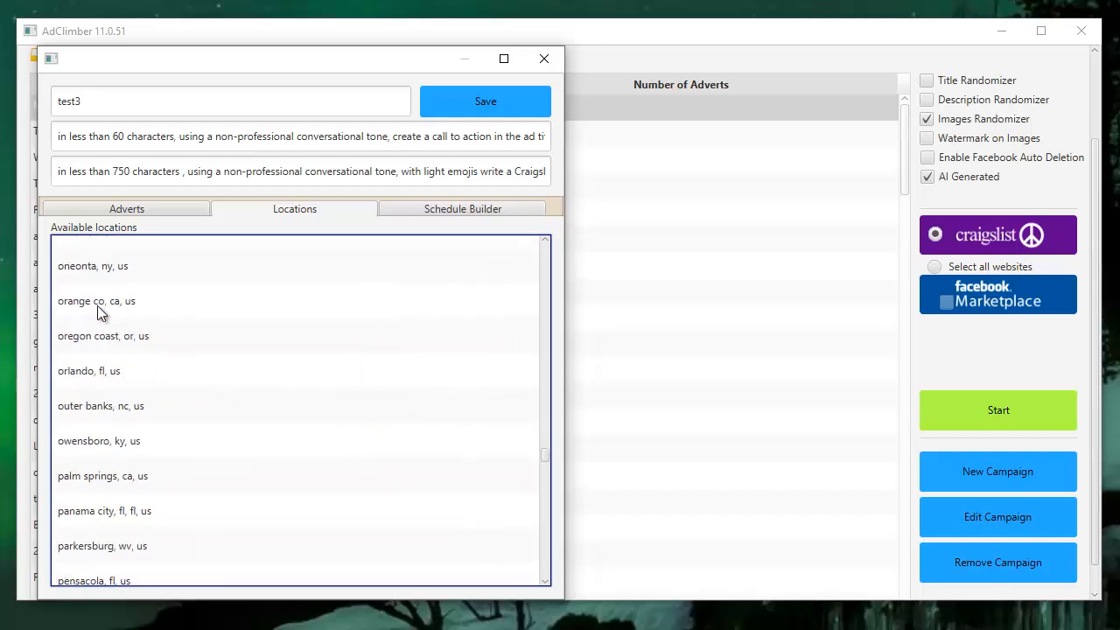
click(131, 301)
click(513, 103)
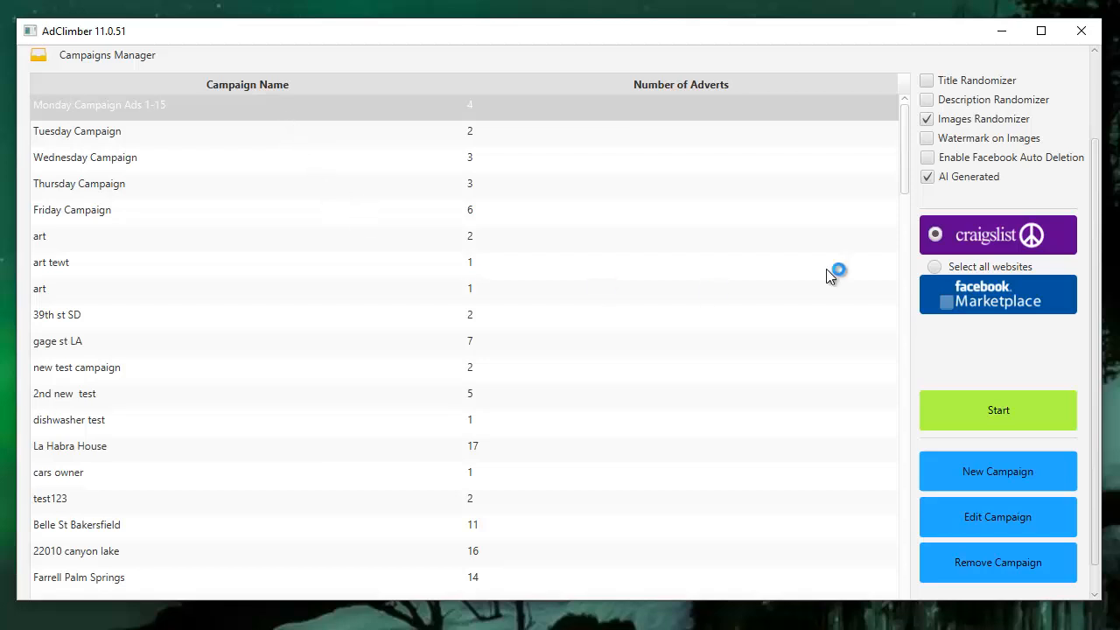
- Run the test3 campaign on Craigslist with AI-generated content and acknowledge its completion
drag(907, 174, 906, 577)
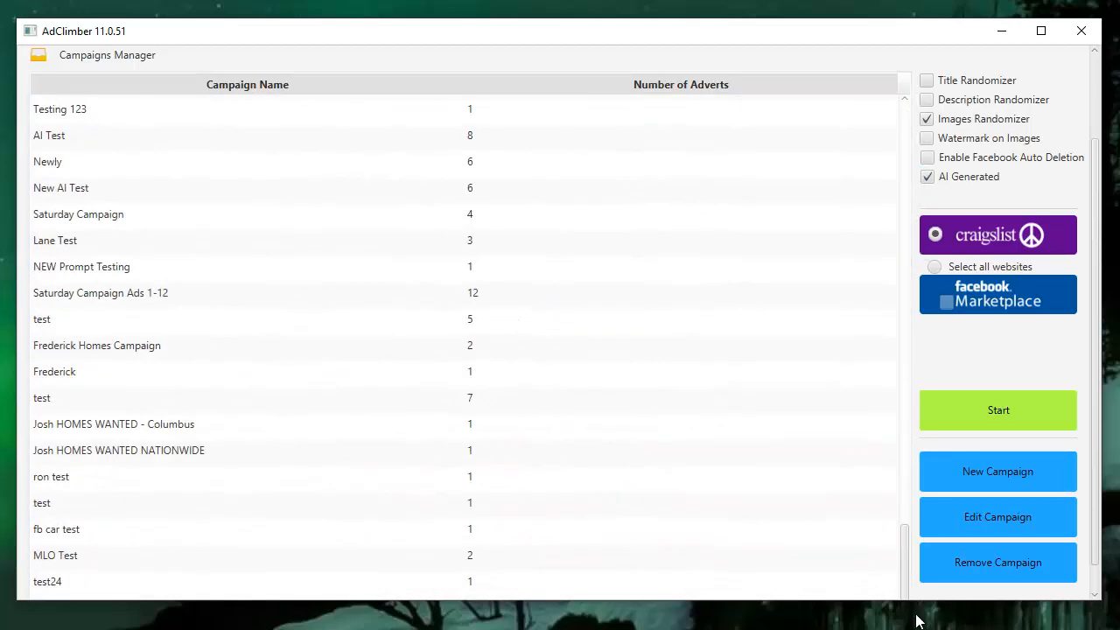
scroll(293, 530, down, 1)
click(121, 577)
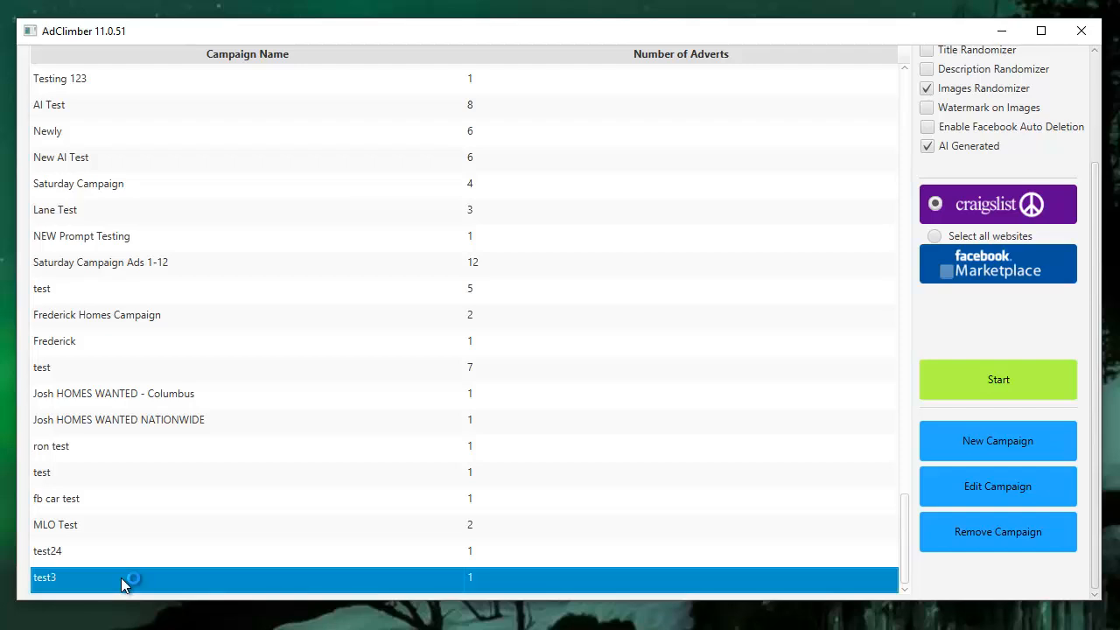
click(1014, 383)
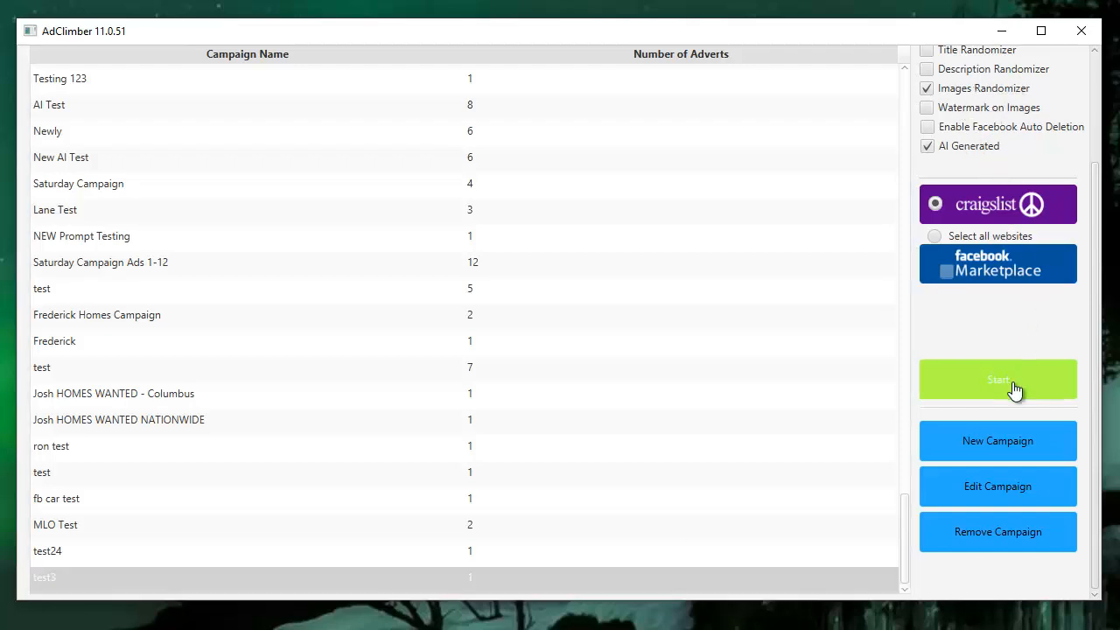
click(17, 262)
click(178, 459)
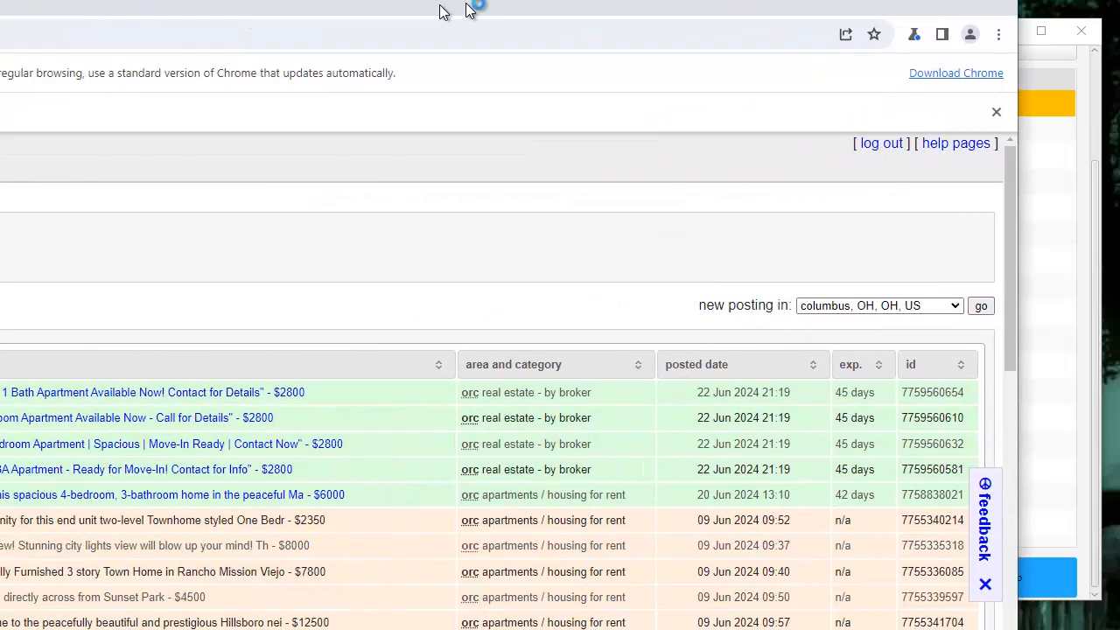
drag(439, 5, 652, 4)
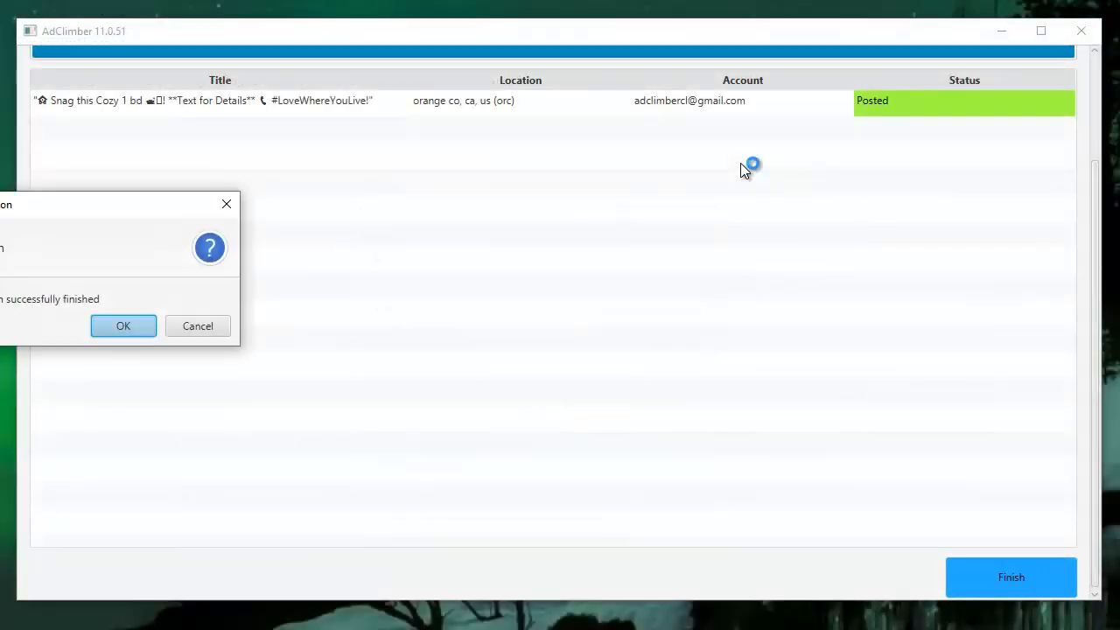
click(112, 327)
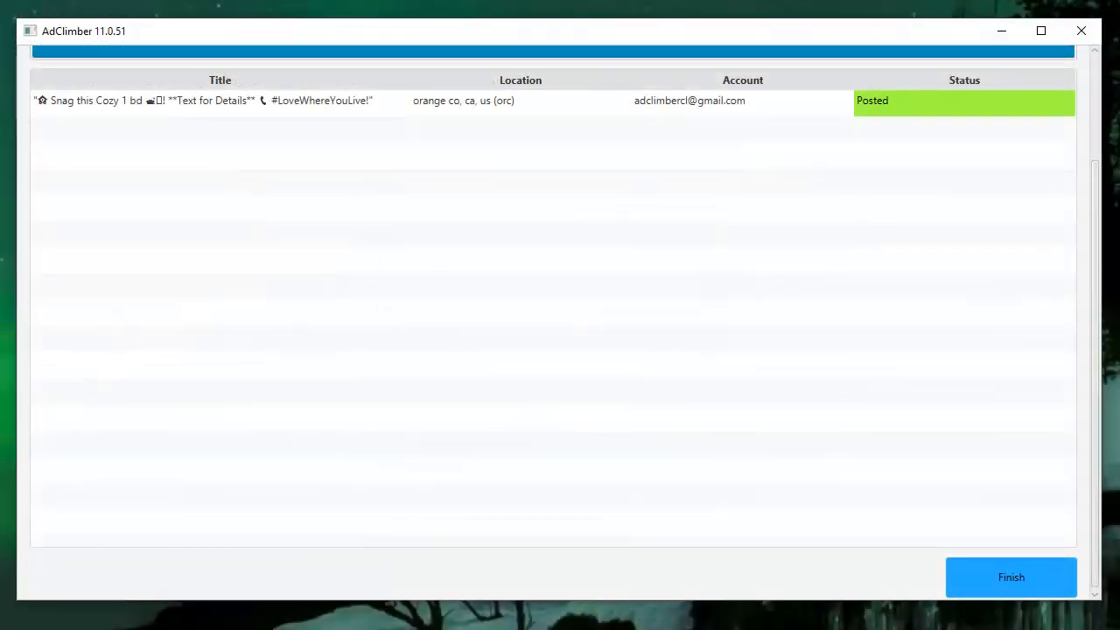
- Switch to the Craigslist account in the browser and display the new "Snag this Cozy 1 bd" posting from the postings list
key(alt+Tab)
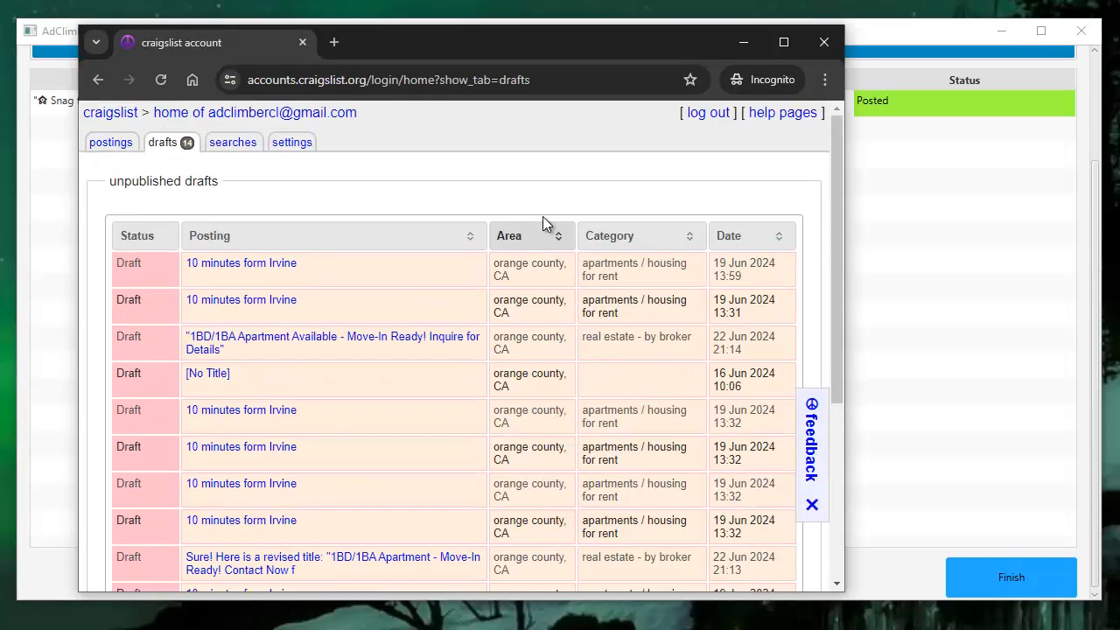
click(120, 144)
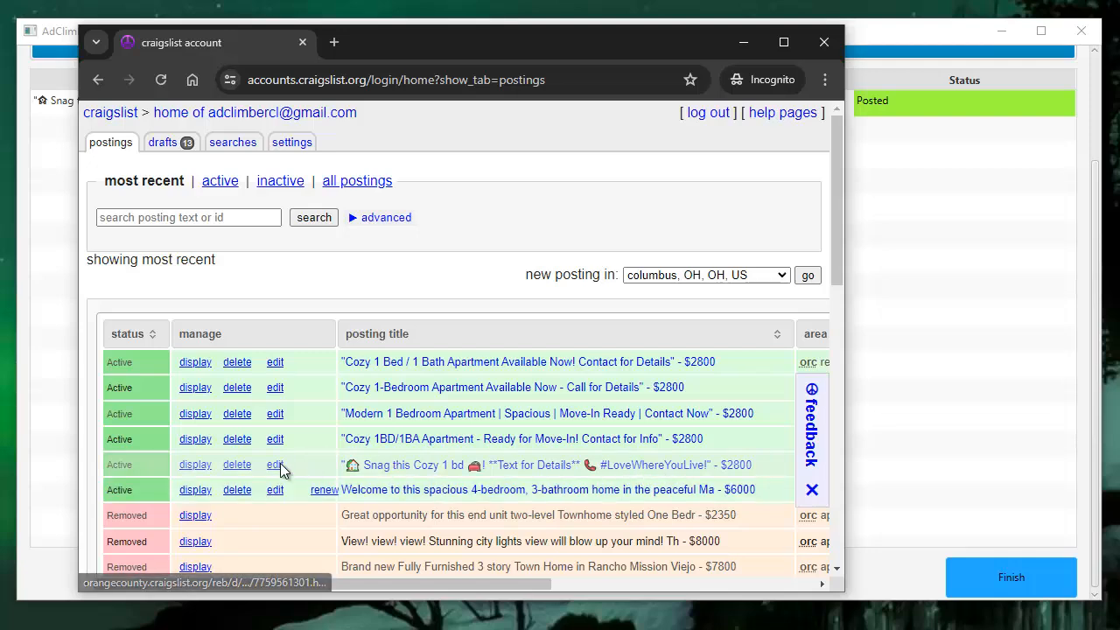
click(192, 466)
- Read through the posting from its title and heading to the apartment features, community amenities and nearby attractions
scroll(327, 350, down, 3)
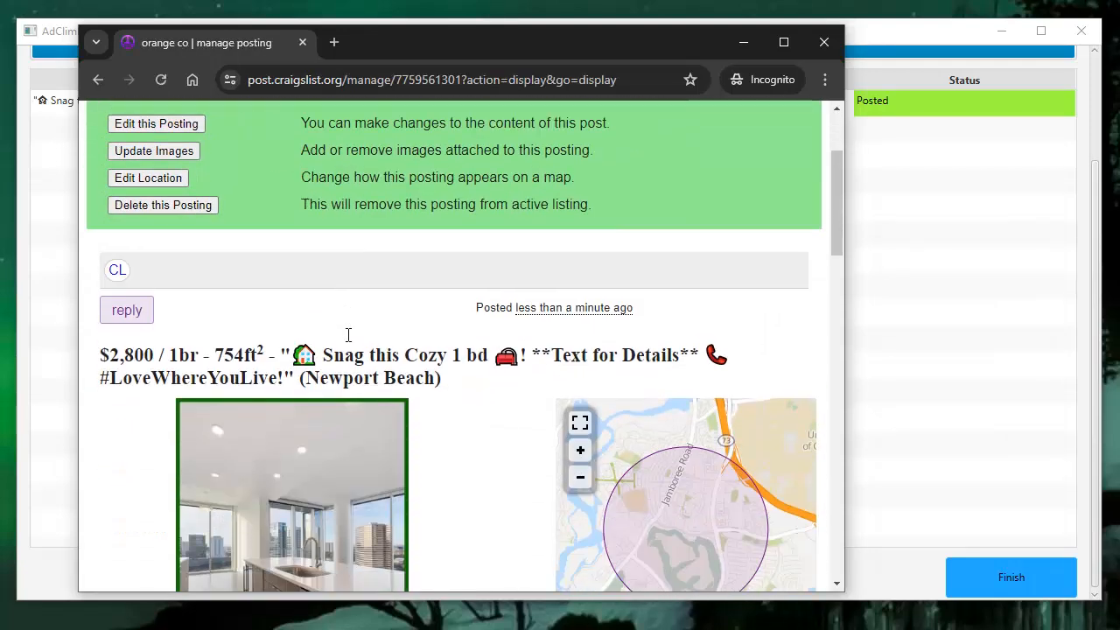
scroll(217, 272, down, 1)
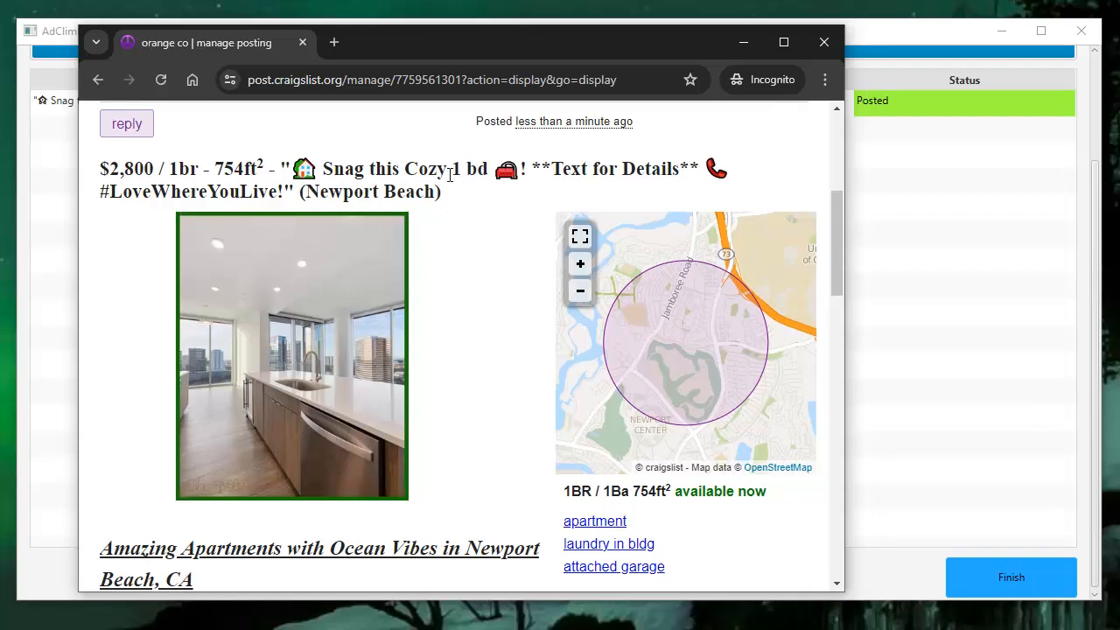
scroll(494, 205, down, 2)
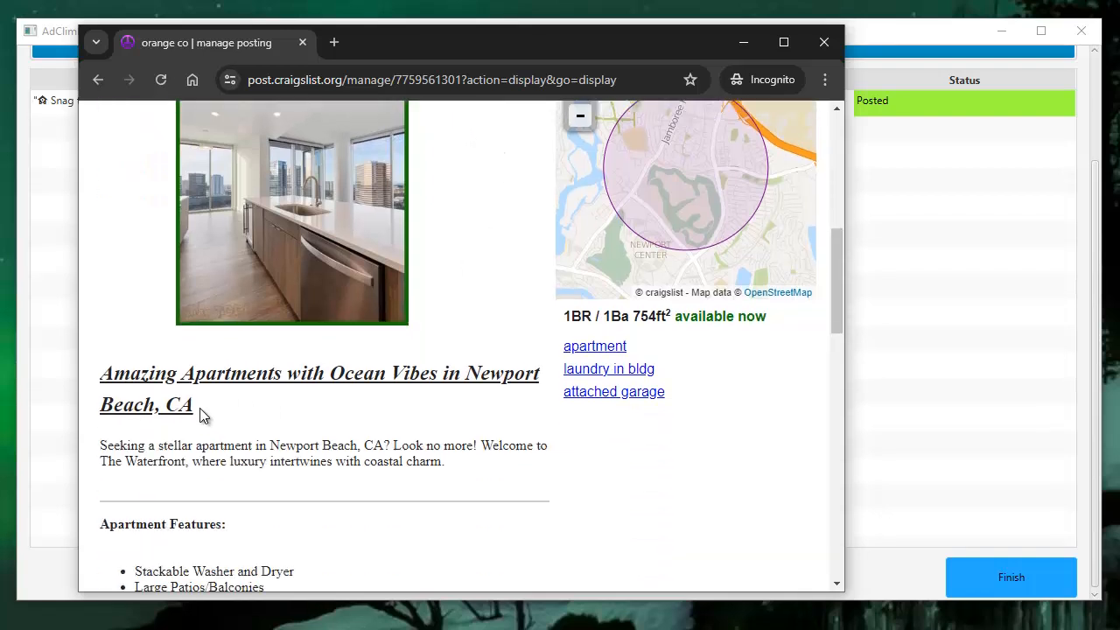
drag(200, 407, 98, 374)
click(281, 408)
scroll(348, 387, down, 1)
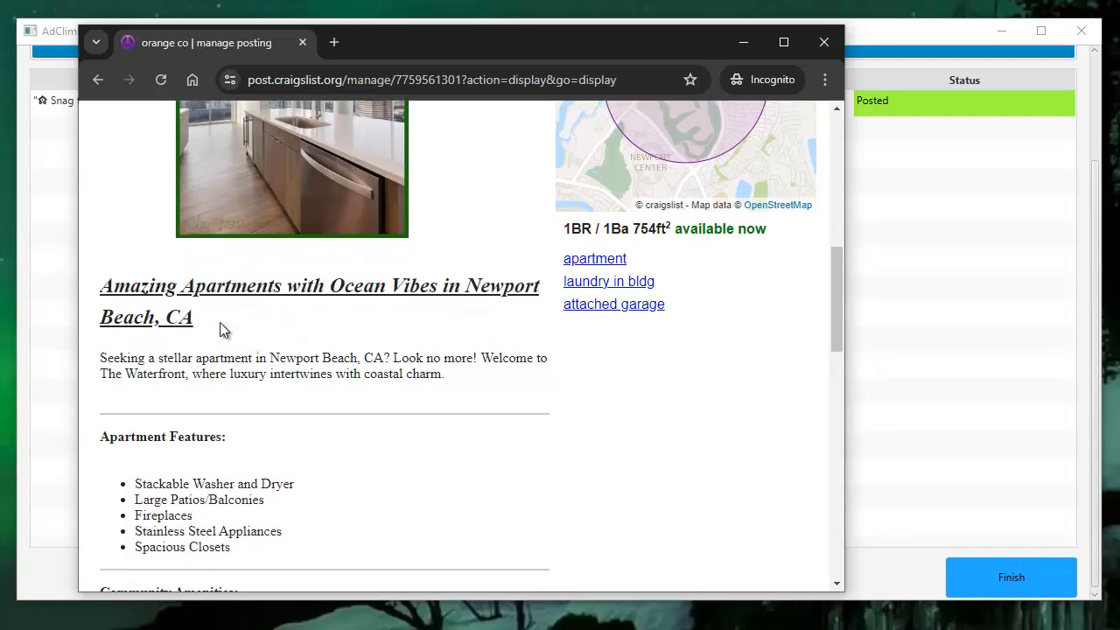
scroll(220, 326, down, 1)
triple_click(286, 332)
scroll(295, 322, down, 1)
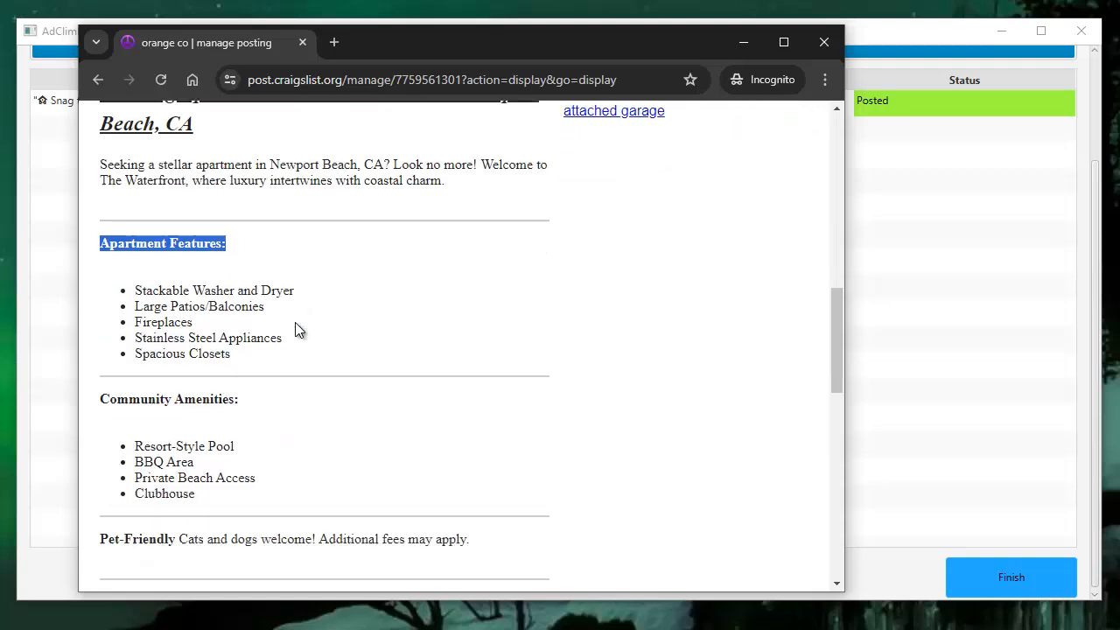
scroll(218, 324, down, 2)
scroll(222, 304, down, 7)
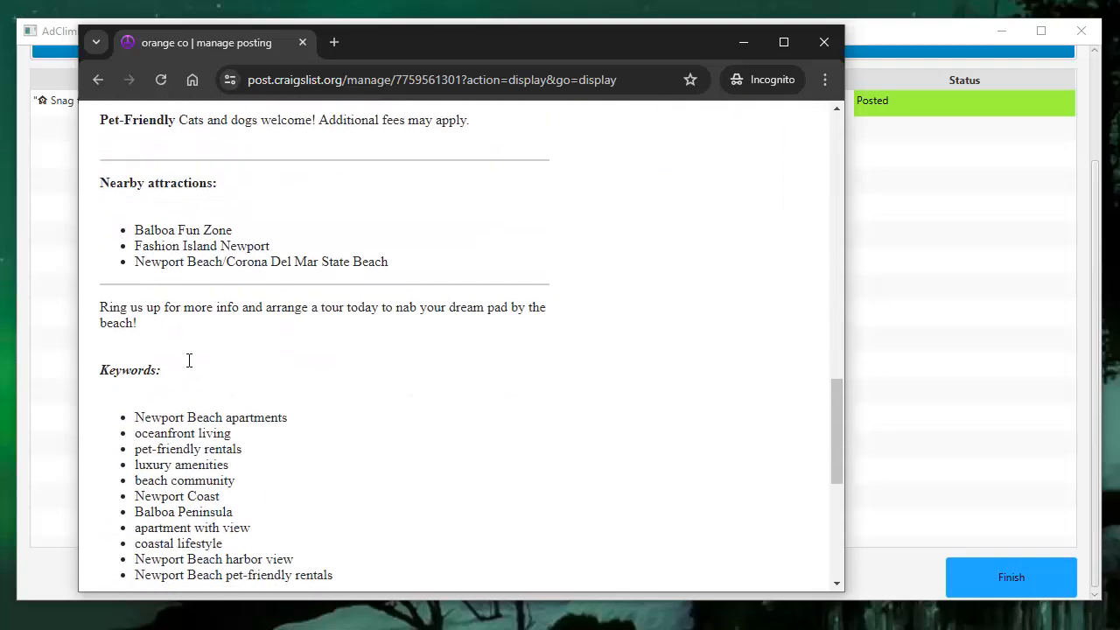
- Go back over the posting's title and examine the Newport Beach wording in its description heading
scroll(187, 377, up, 11)
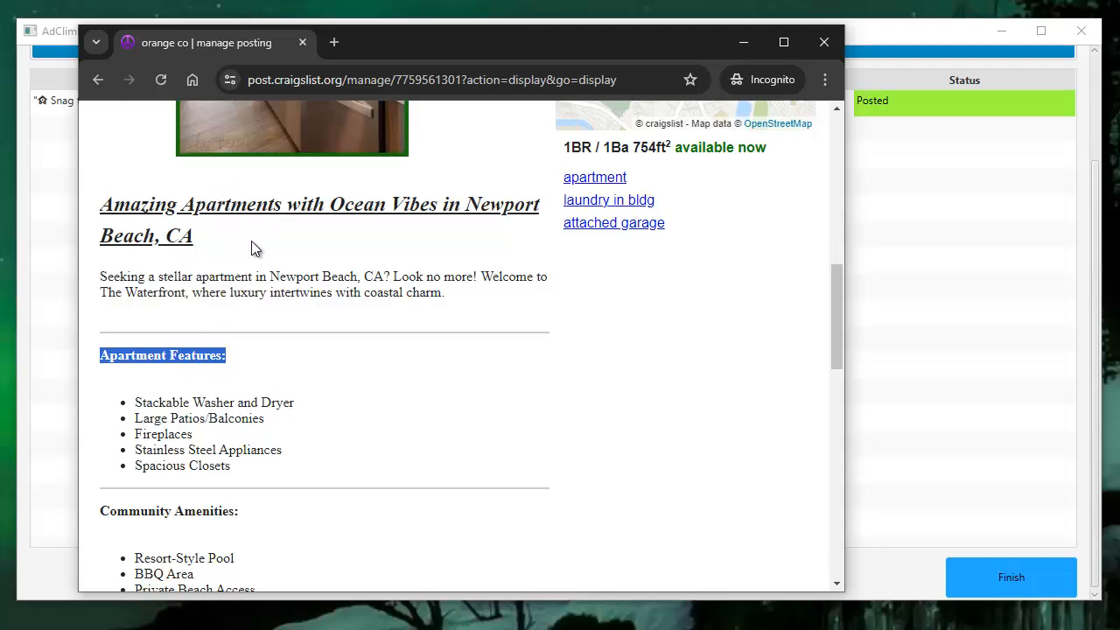
scroll(267, 306, up, 5)
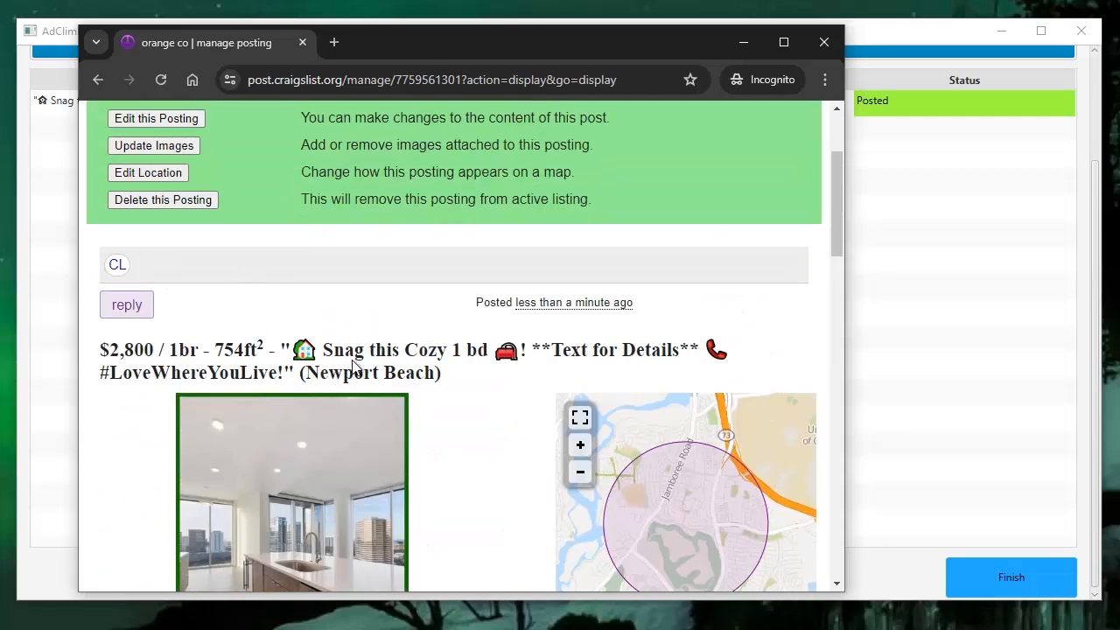
scroll(450, 380, down, 3)
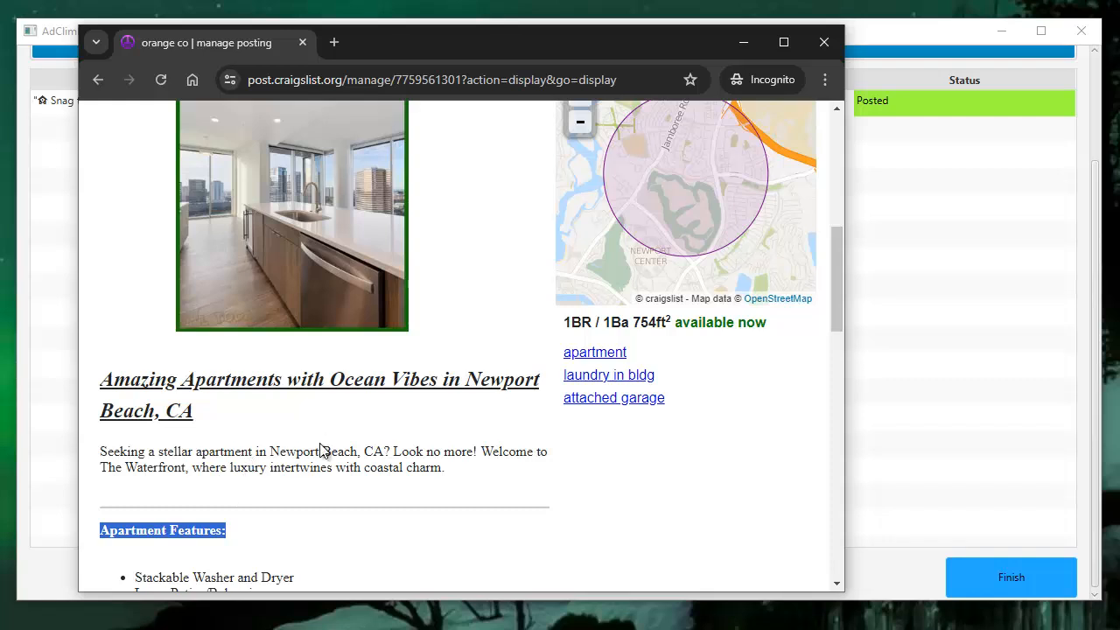
drag(463, 380, 462, 408)
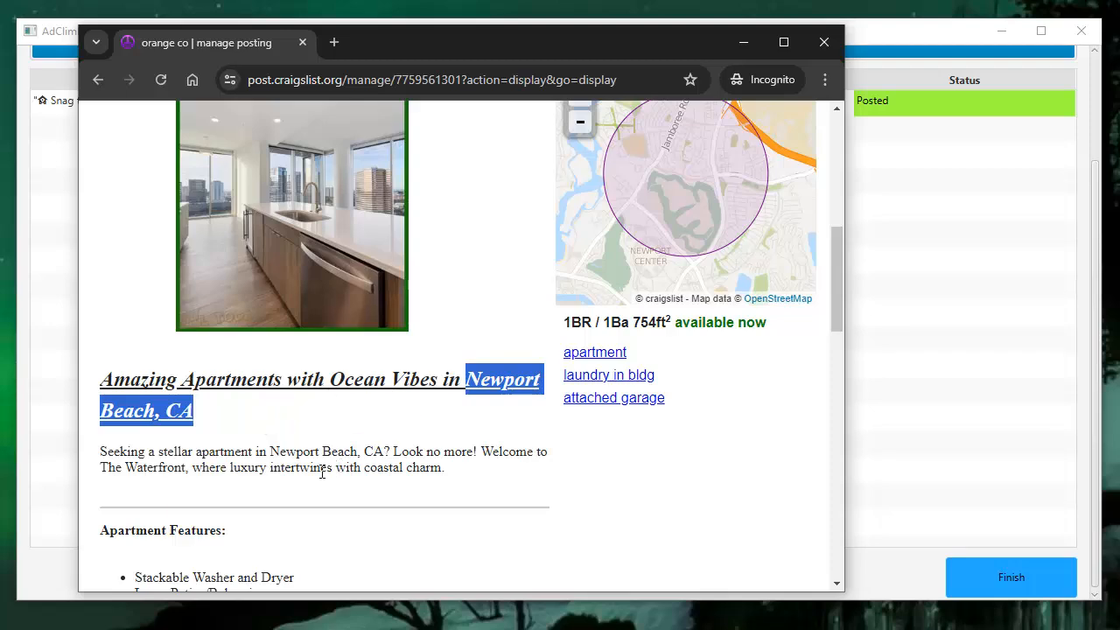
scroll(308, 475, up, 1)
scroll(306, 473, down, 5)
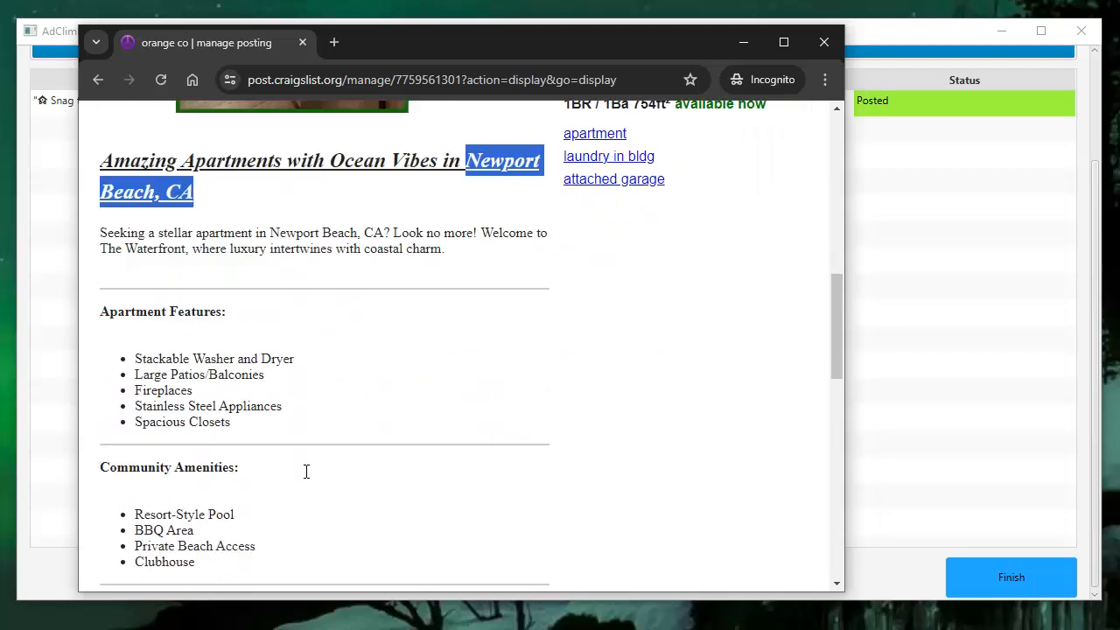
- Examine the Keywords heading and the list of search terms at the end of the posting
scroll(304, 472, down, 8)
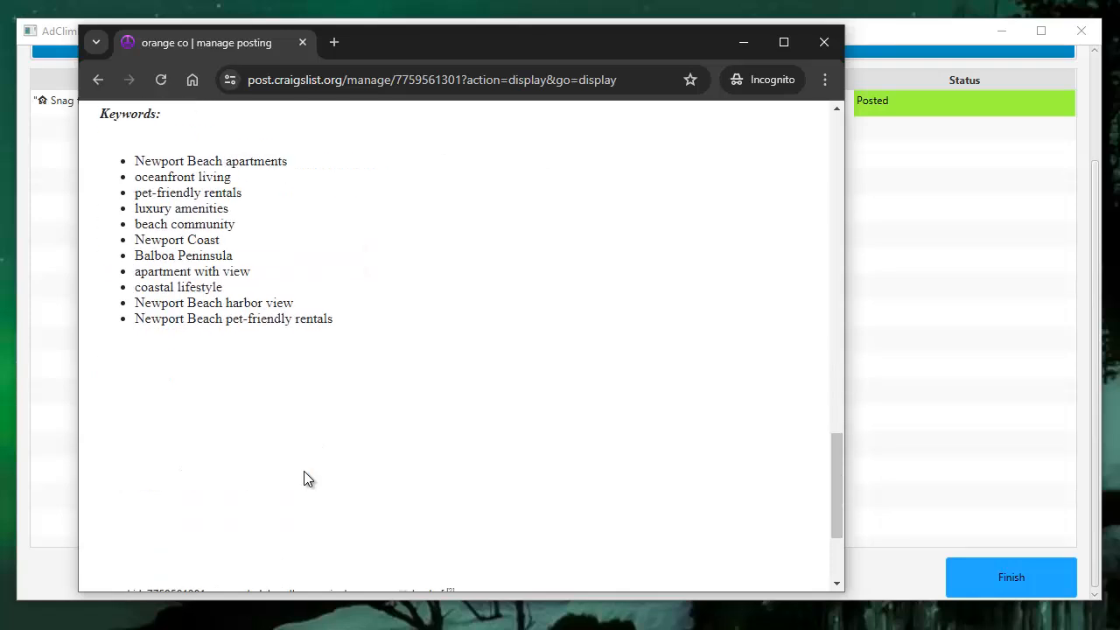
scroll(306, 476, up, 2)
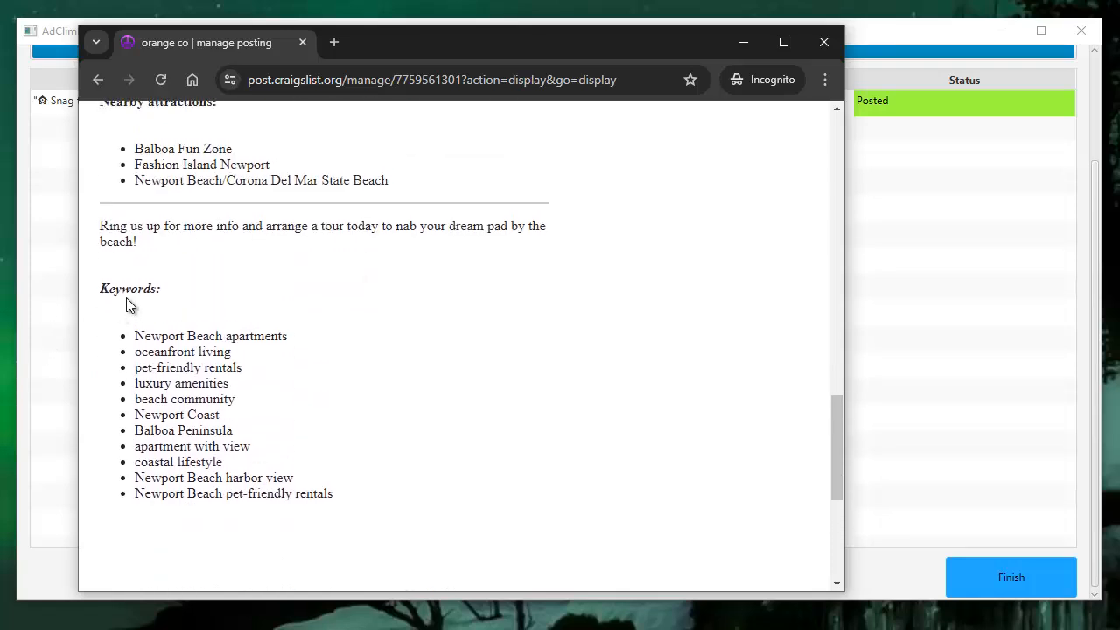
drag(100, 289, 167, 295)
drag(336, 496, 120, 352)
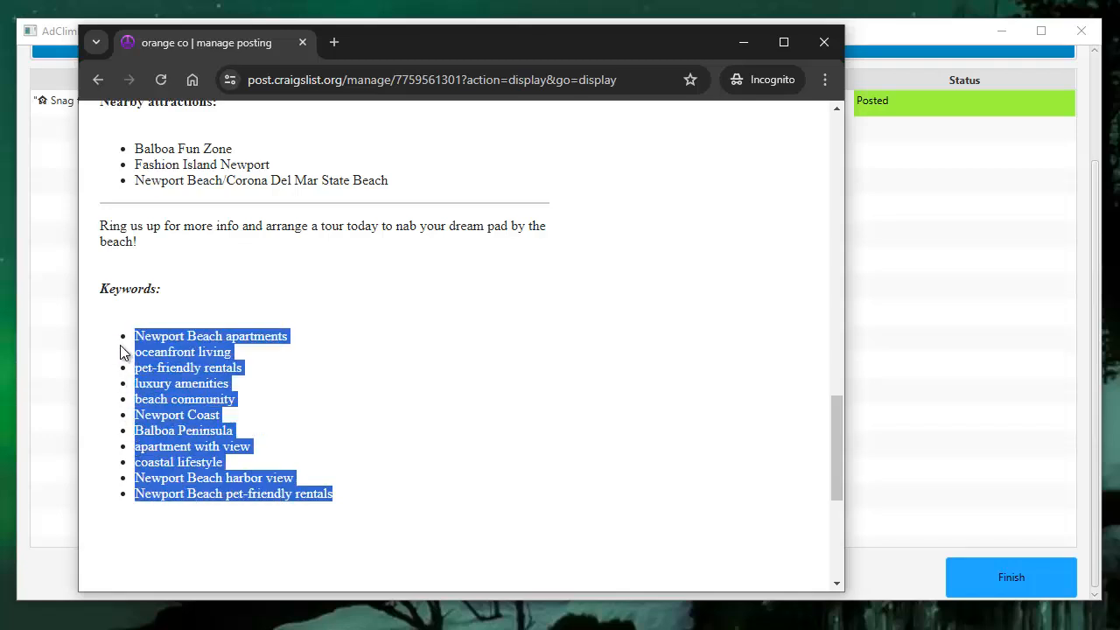
click(330, 363)
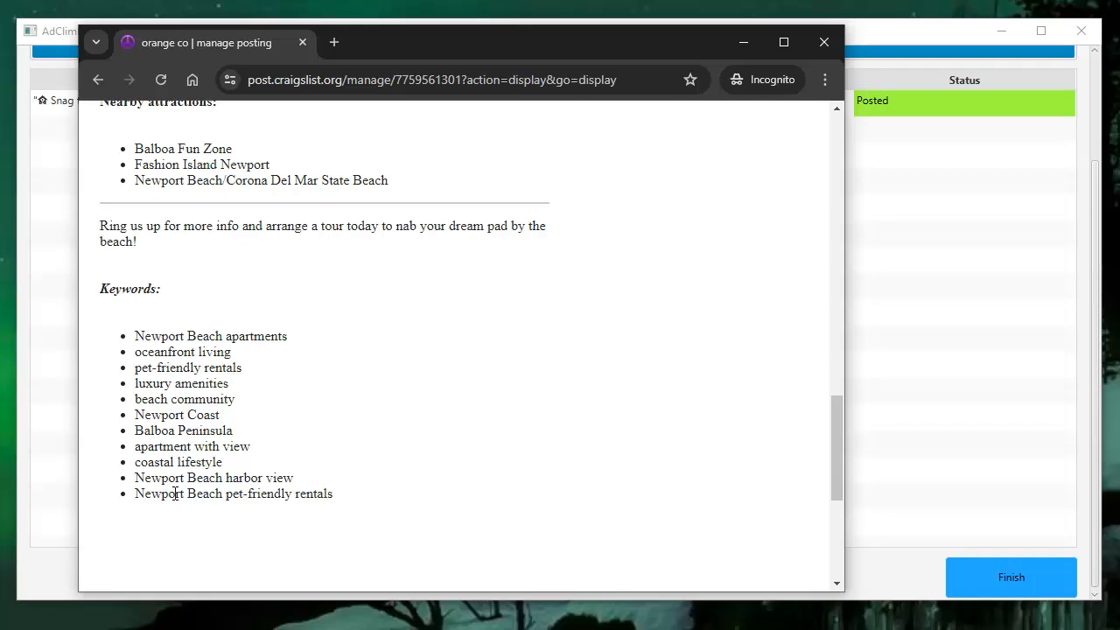
- Switch back to AdClimber, close the finished posting report, and set the campaign to post to all websites
click(900, 393)
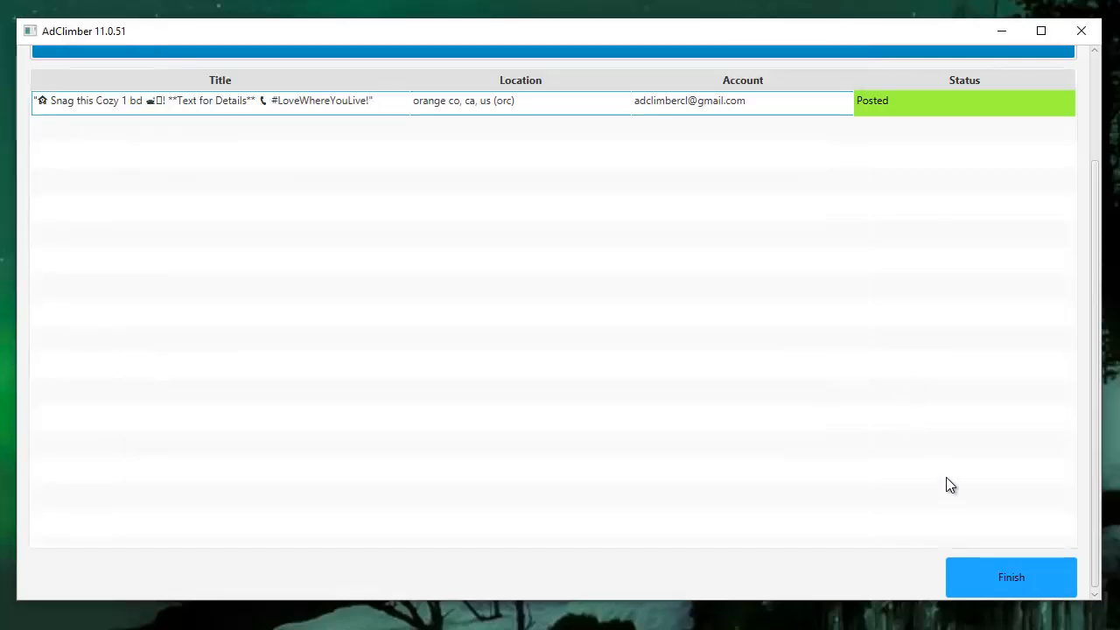
click(997, 582)
click(947, 237)
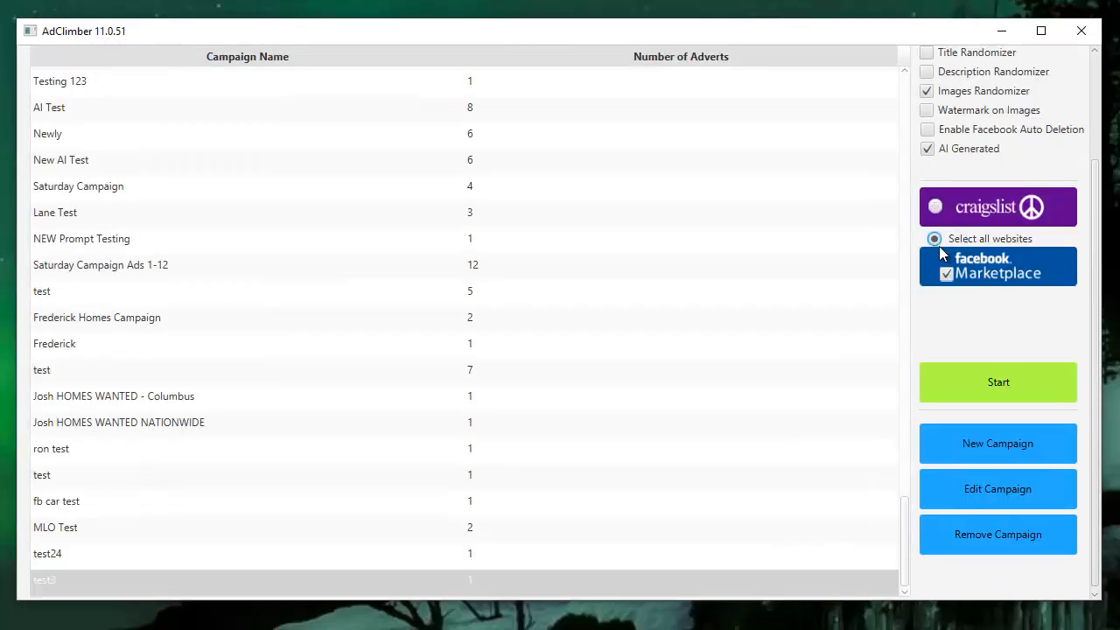